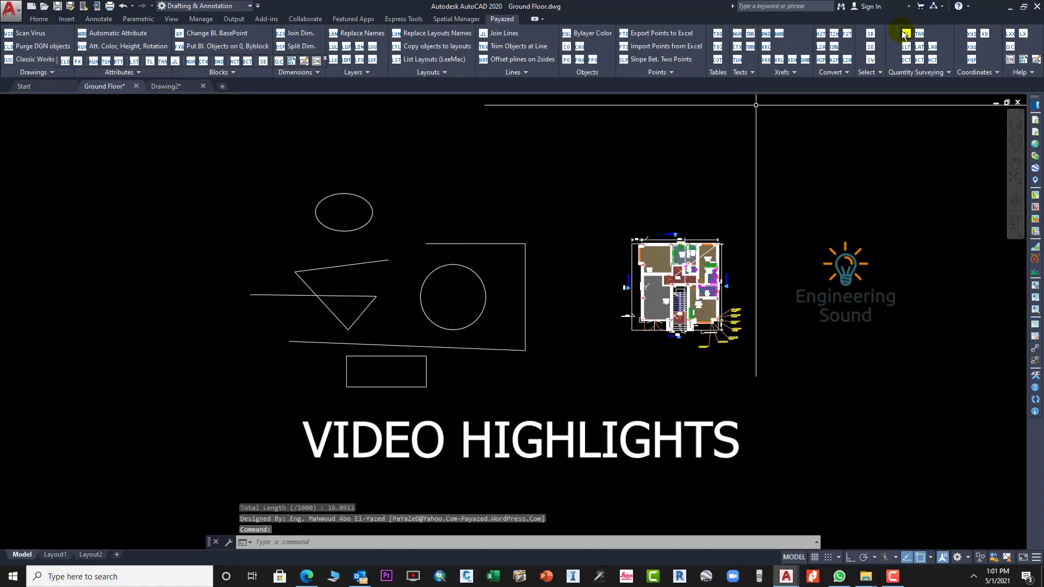
Measure the total length of the zigzag polyline with the Payazed total length tool.
{"action": "left_click", "coordinate": [905, 34]}
{"action": "left_click", "coordinate": [372, 296]}
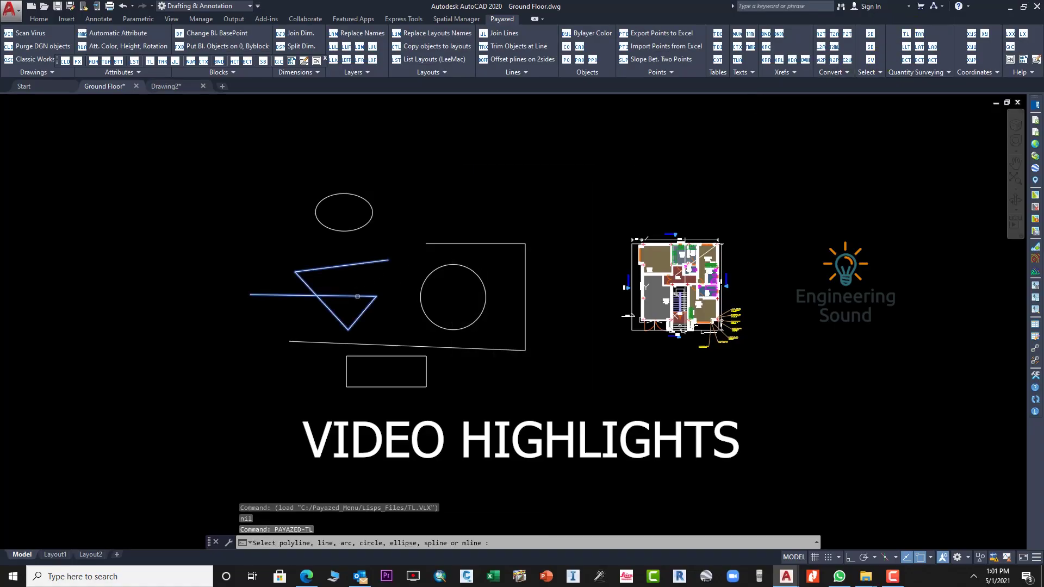
{"action": "key", "text": "Return"}
Place an E/N/L coordinate label outside the bedroom wall, with its leader arrow on the corner column's upper-left corner.
{"action": "left_click_drag", "start_coordinate": [548, 219], "coordinate": [515, 219]}
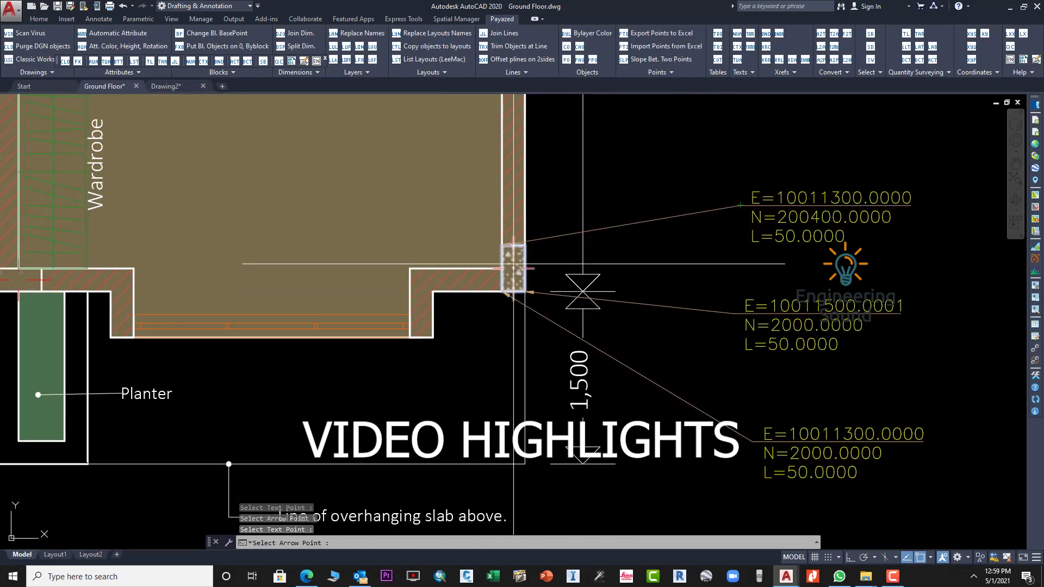
{"action": "middle_click_drag", "start_coordinate": [702, 154], "coordinate": [647, 246]}
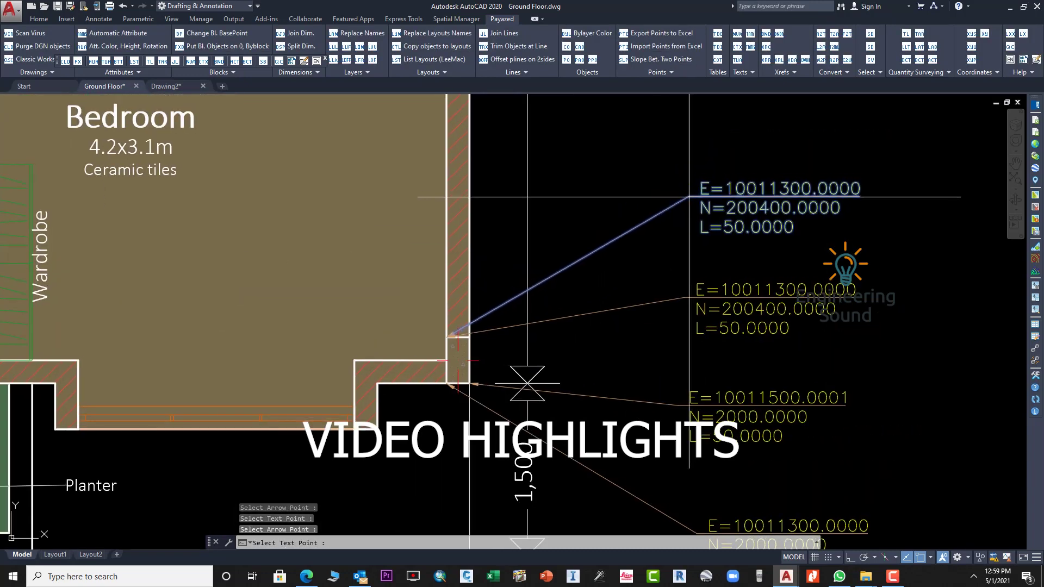
{"action": "left_click", "coordinate": [690, 192]}
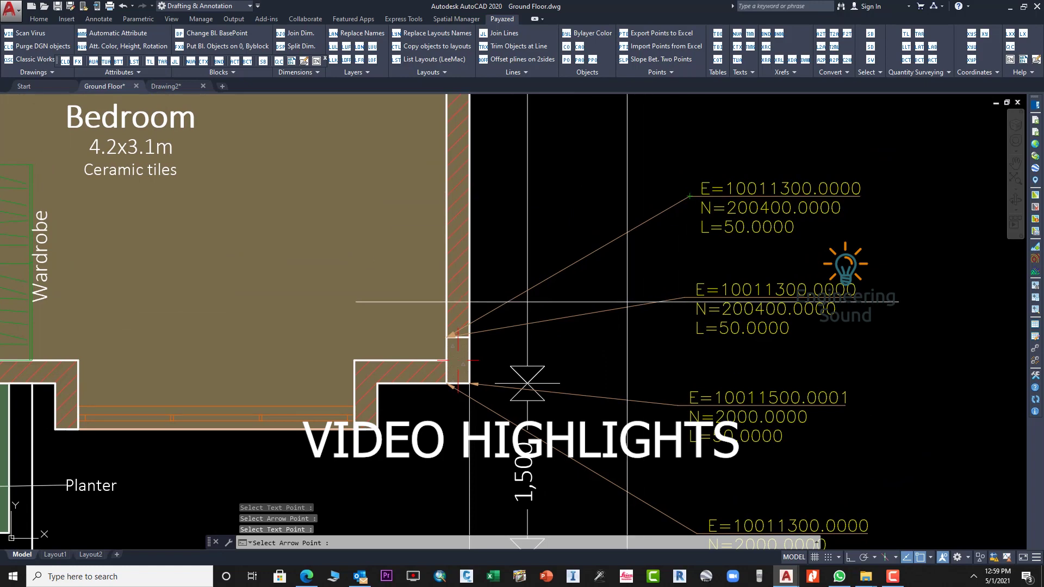
{"action": "scroll", "coordinate": [627, 301], "scroll_direction": "down", "scroll_amount": 3}
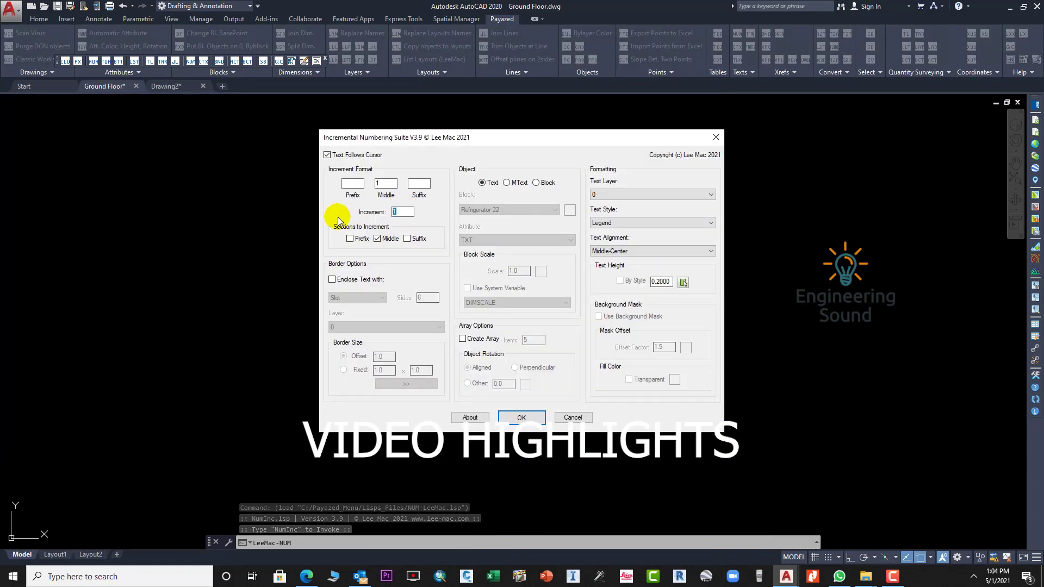
Set the incremental numbering to an increment of 1 without a border and place the plain text numbers 1, 2 and 3.
{"action": "left_click", "coordinate": [396, 212]}
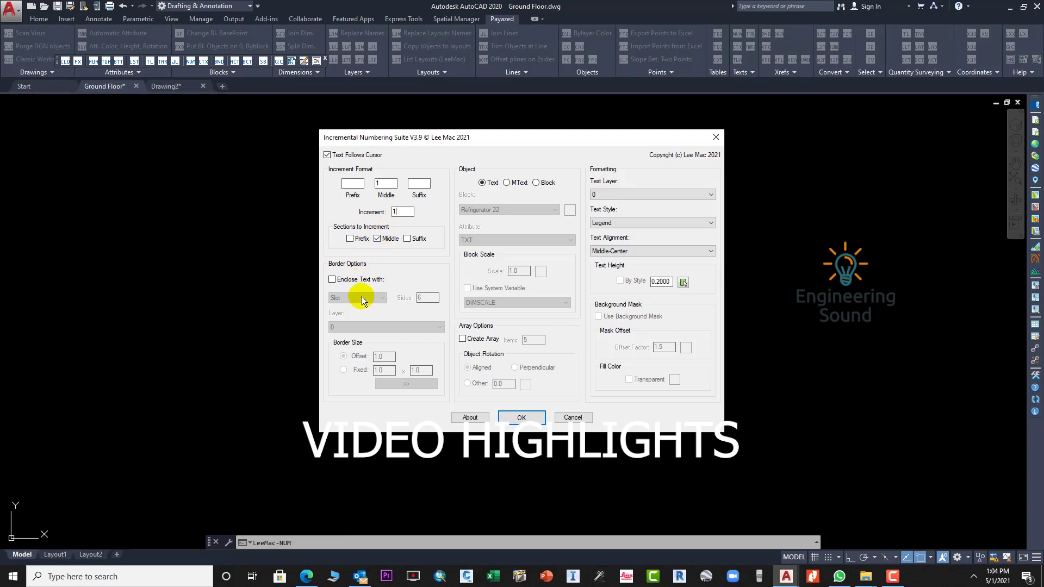
{"action": "left_click", "coordinate": [530, 423]}
{"action": "left_click", "coordinate": [480, 307]}
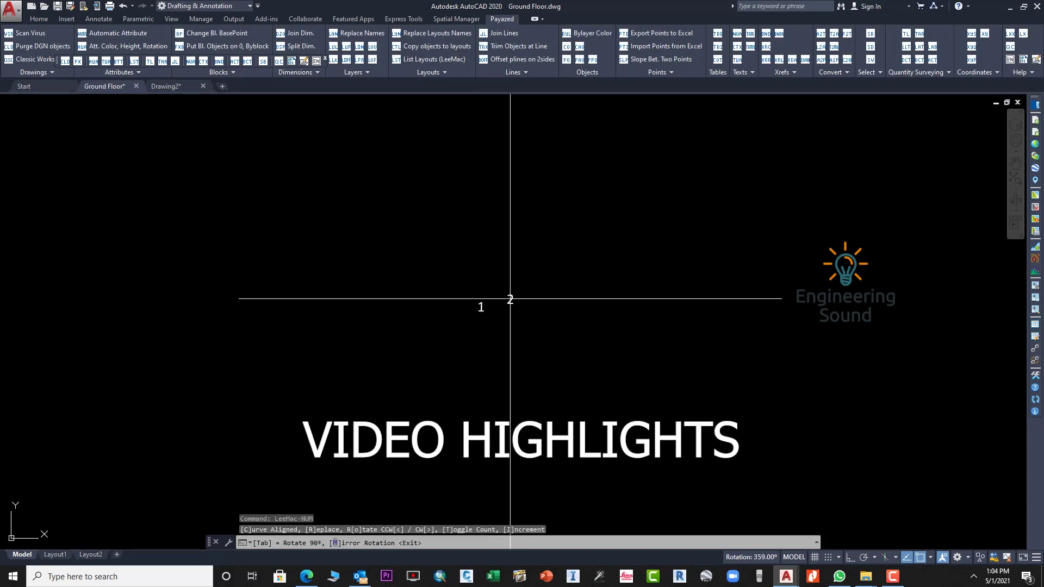
{"action": "left_click", "coordinate": [518, 295]}
{"action": "left_click", "coordinate": [566, 267]}
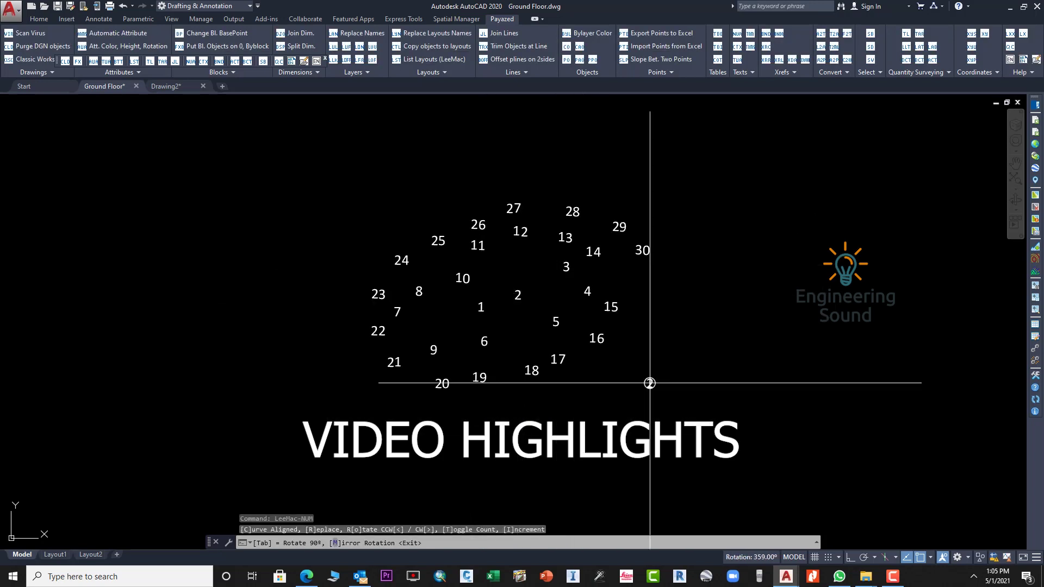
Place the circled incremental numbers 1 to 6 in a curve beside the plain numbers.
{"action": "left_click", "coordinate": [650, 383]}
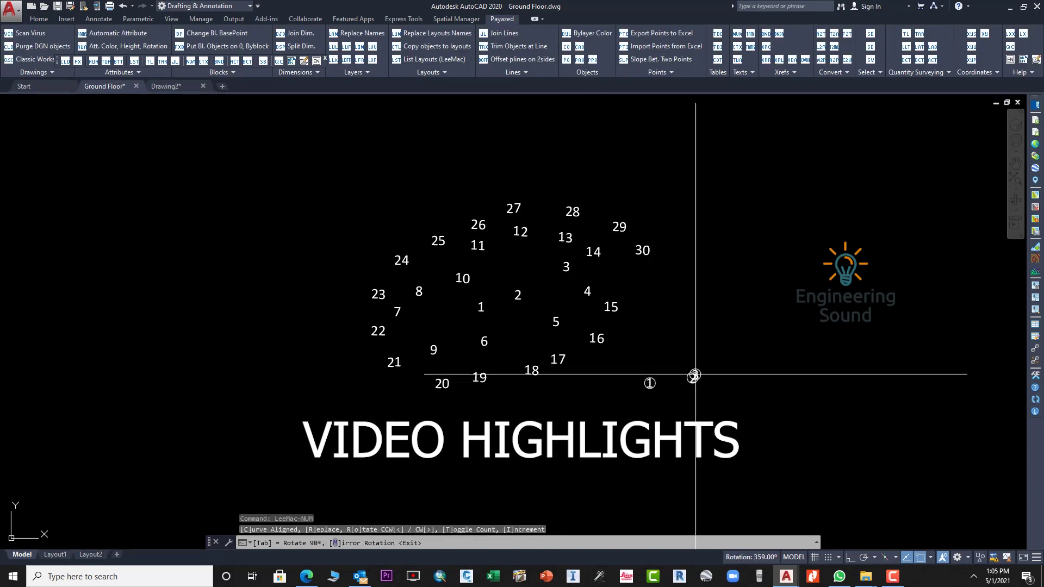
{"action": "left_click", "coordinate": [692, 378]}
{"action": "left_click", "coordinate": [715, 364]}
{"action": "left_click", "coordinate": [745, 343]}
{"action": "left_click", "coordinate": [760, 311]}
{"action": "left_click", "coordinate": [742, 286]}
{"action": "scroll", "coordinate": [716, 302], "scroll_direction": "up", "scroll_amount": 3}
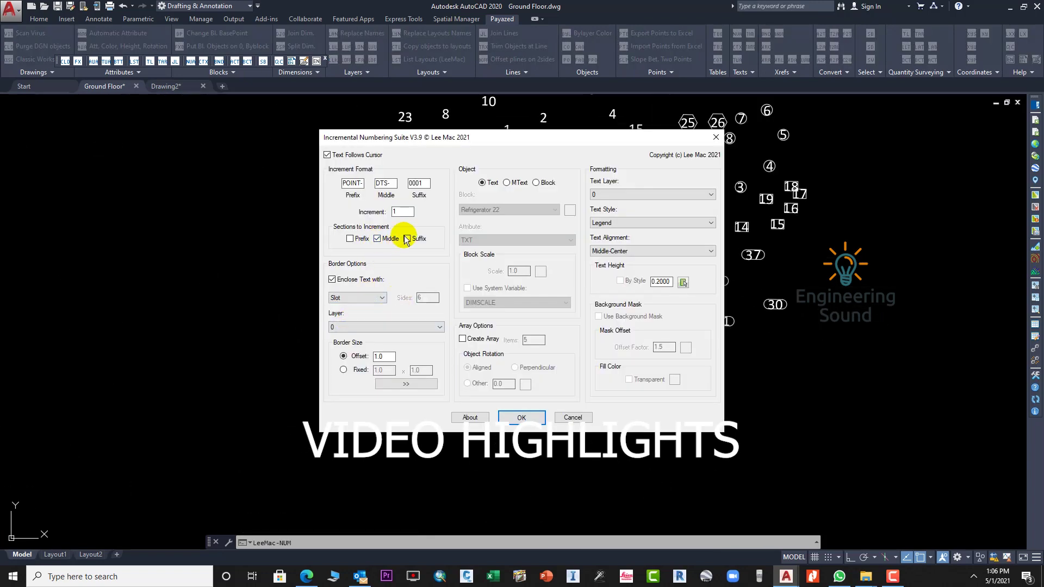
Set the numbering to increment only the suffix and place the slot-bordered labels POINT-DTS-0001 and POINT-DTS-0002 below the existing numbers.
{"action": "left_click", "coordinate": [407, 239]}
{"action": "left_click", "coordinate": [377, 238]}
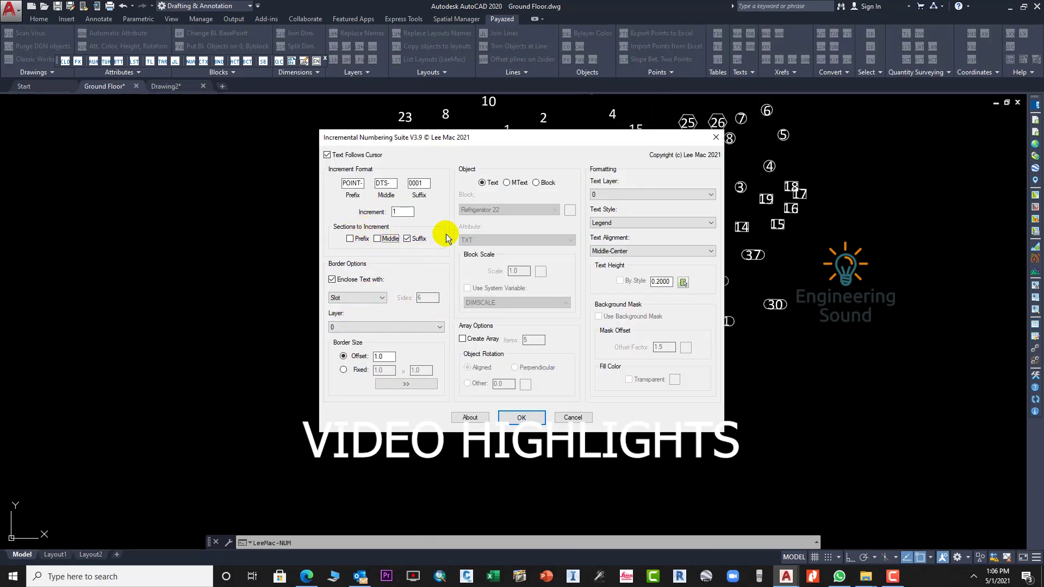
{"action": "left_click", "coordinate": [521, 417]}
{"action": "left_click", "coordinate": [411, 371]}
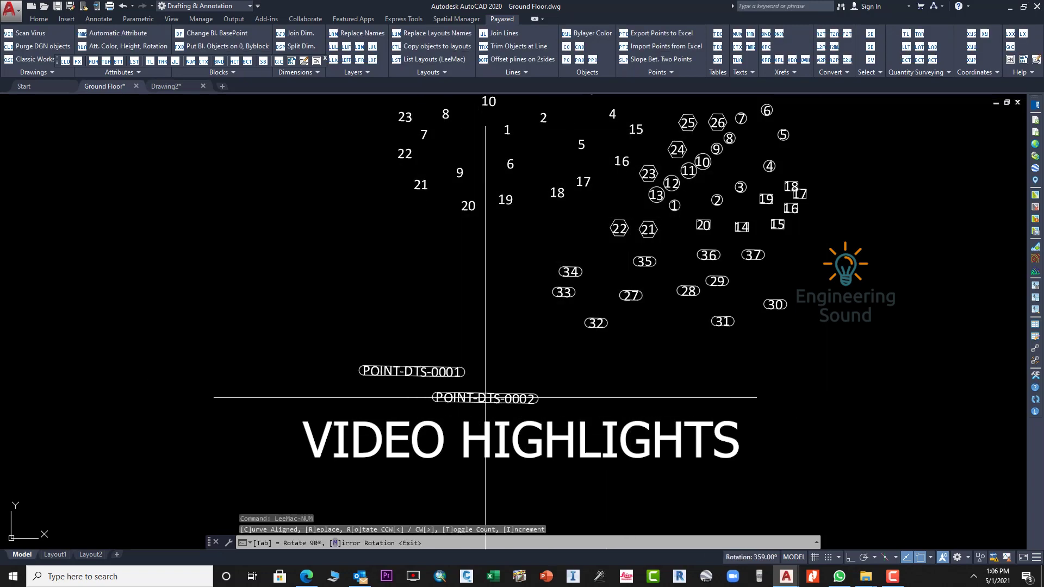
{"action": "left_click", "coordinate": [486, 397]}
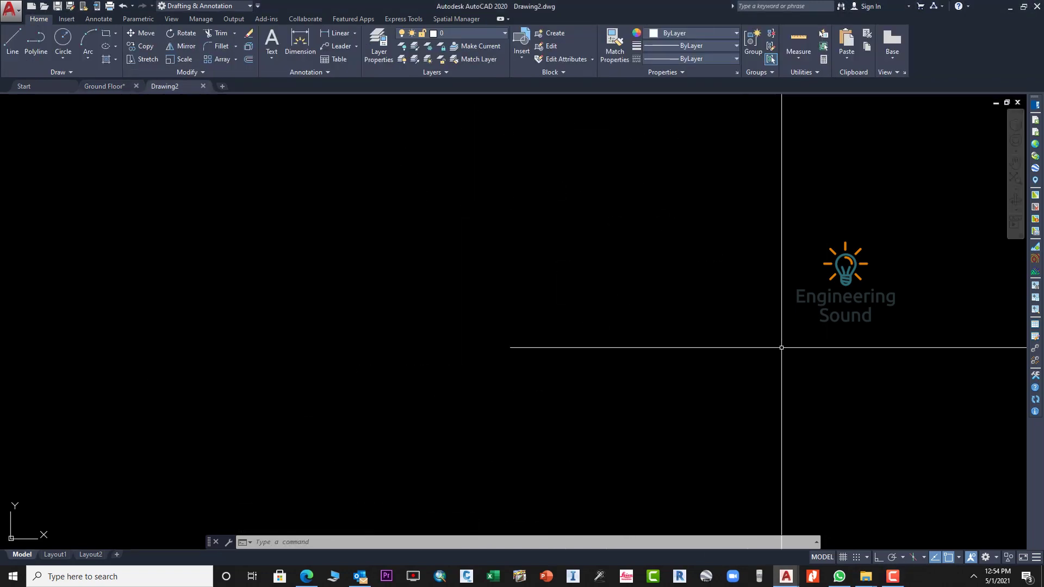
{"action": "left_click", "coordinate": [315, 165]}
{"action": "left_click", "coordinate": [414, 238]}
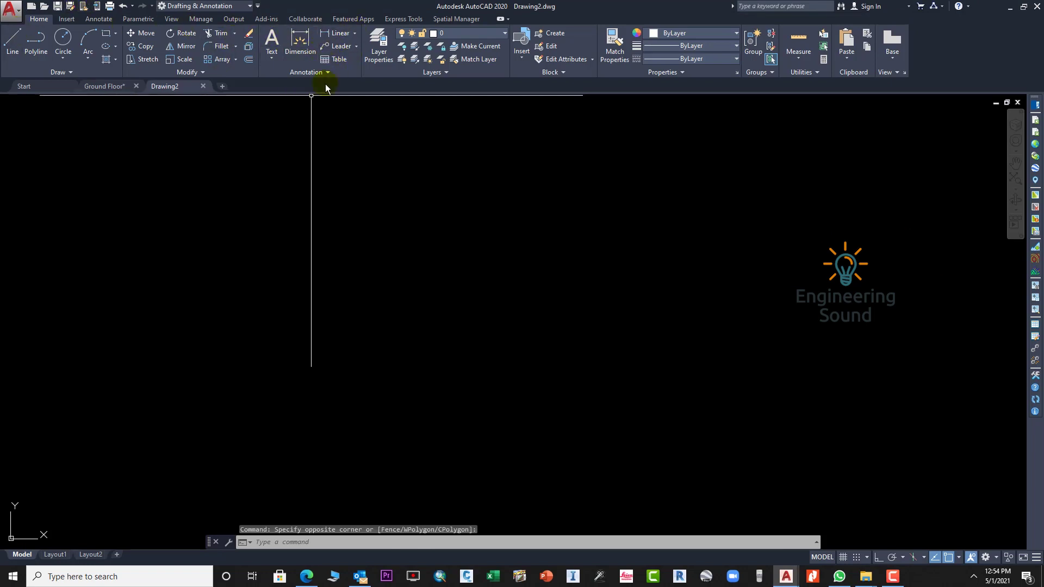
{"action": "left_click", "coordinate": [350, 150]}
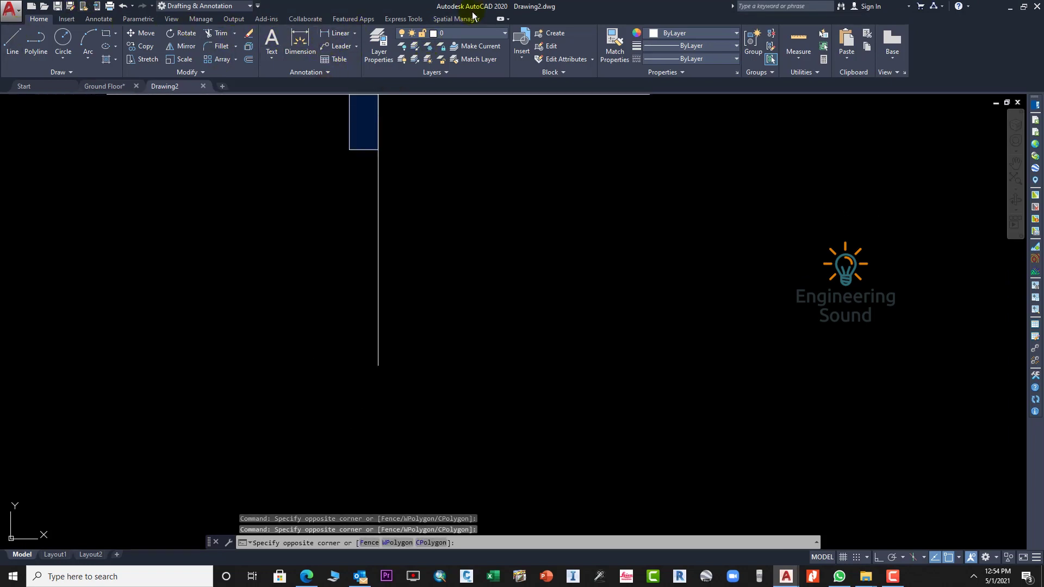
{"action": "key", "text": "Escape"}
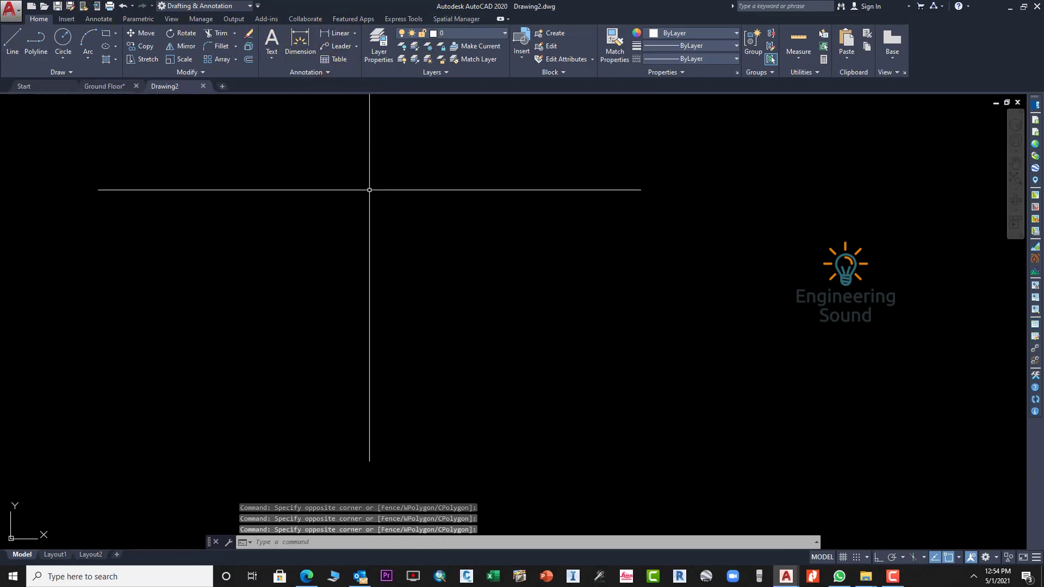
{"action": "left_click", "coordinate": [475, 20]}
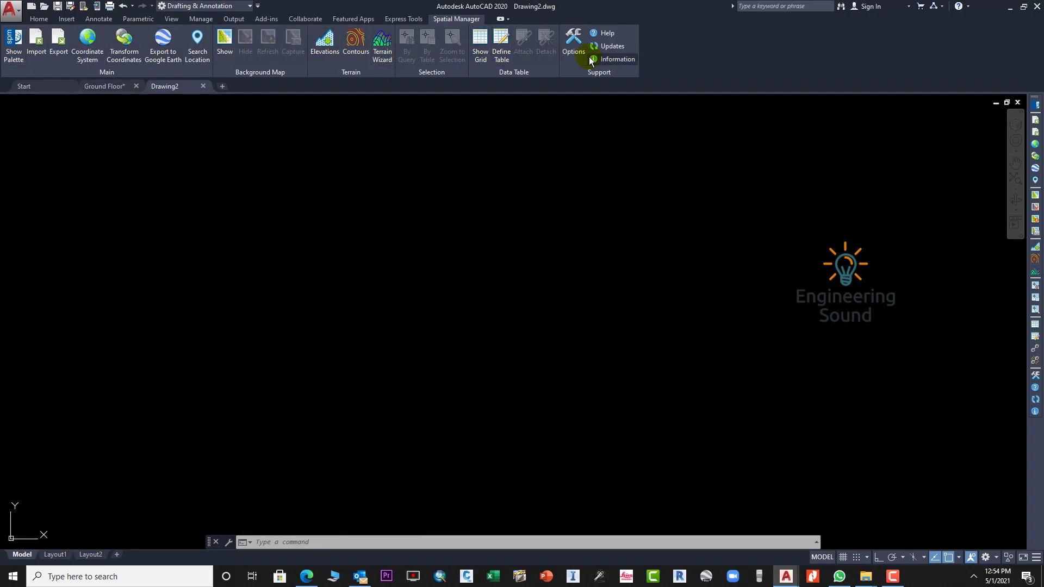
{"action": "left_click", "coordinate": [39, 19]}
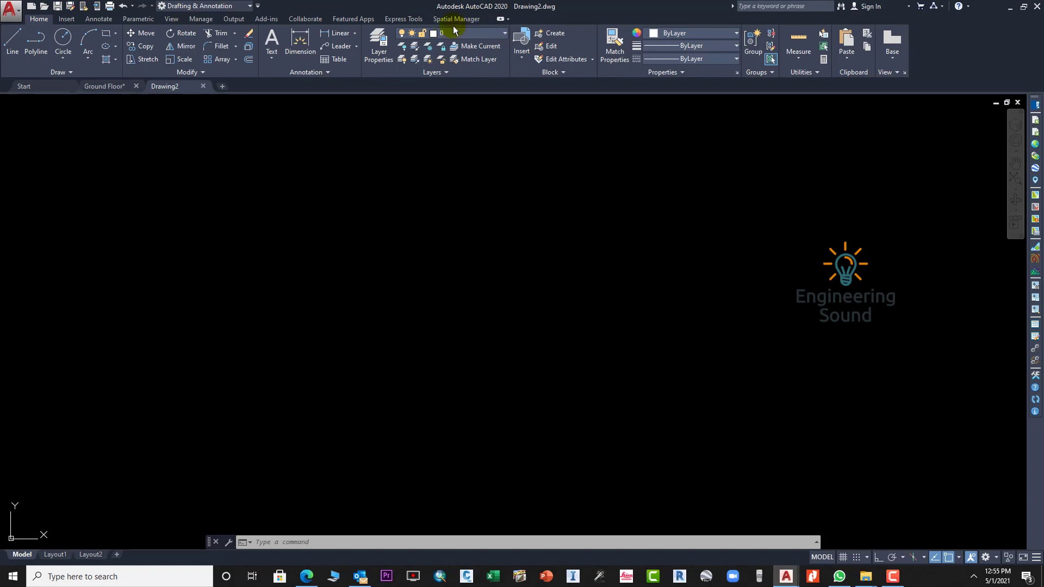
Switch to the desktop and extract Payazed_Menu_V5.2_Setup (1).zip to its folder there, replacing all existing files.
{"action": "left_click", "coordinate": [1011, 10]}
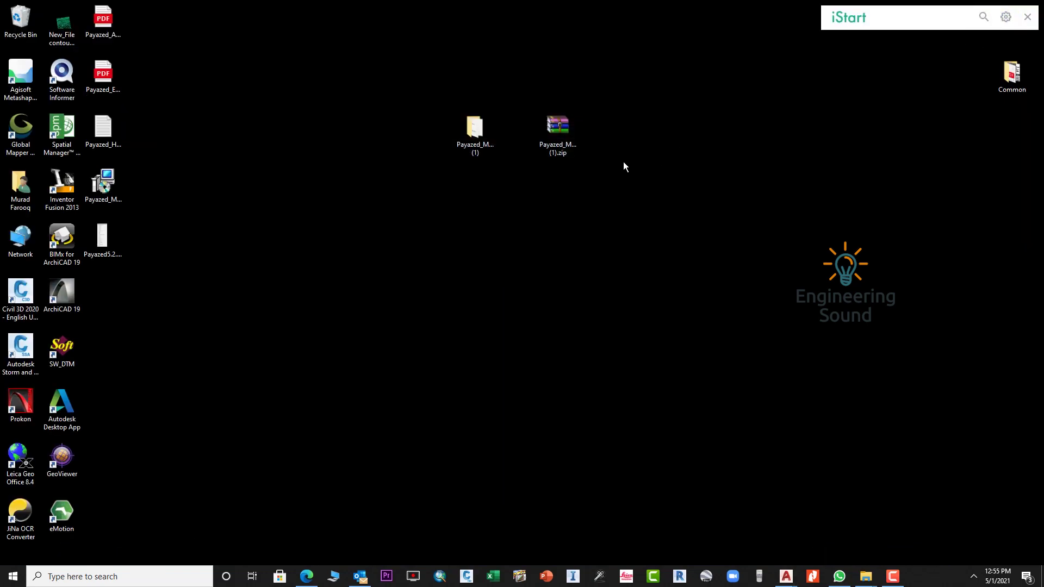
{"action": "right_click", "coordinate": [557, 133]}
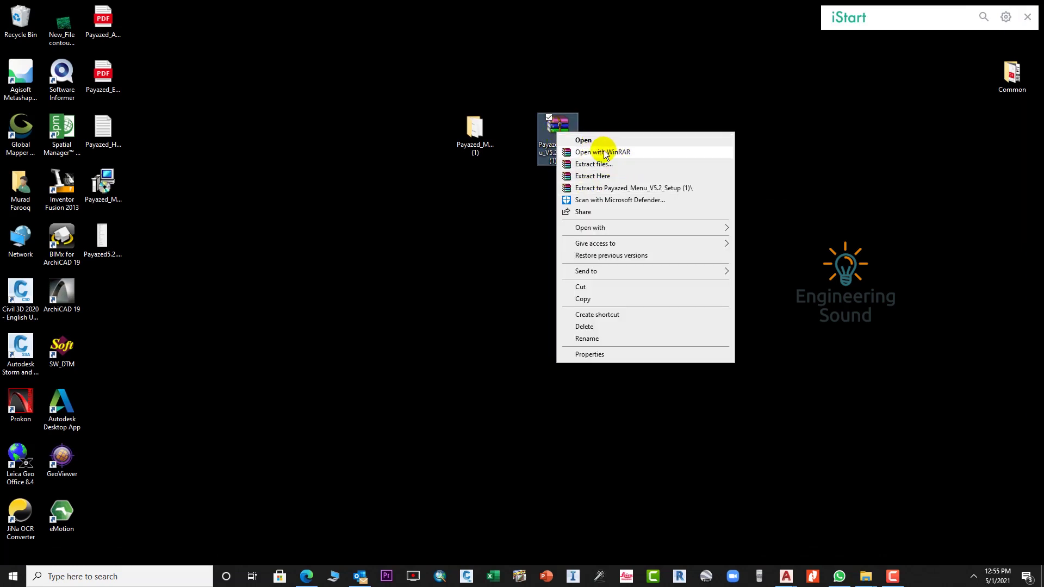
{"action": "left_click", "coordinate": [598, 164]}
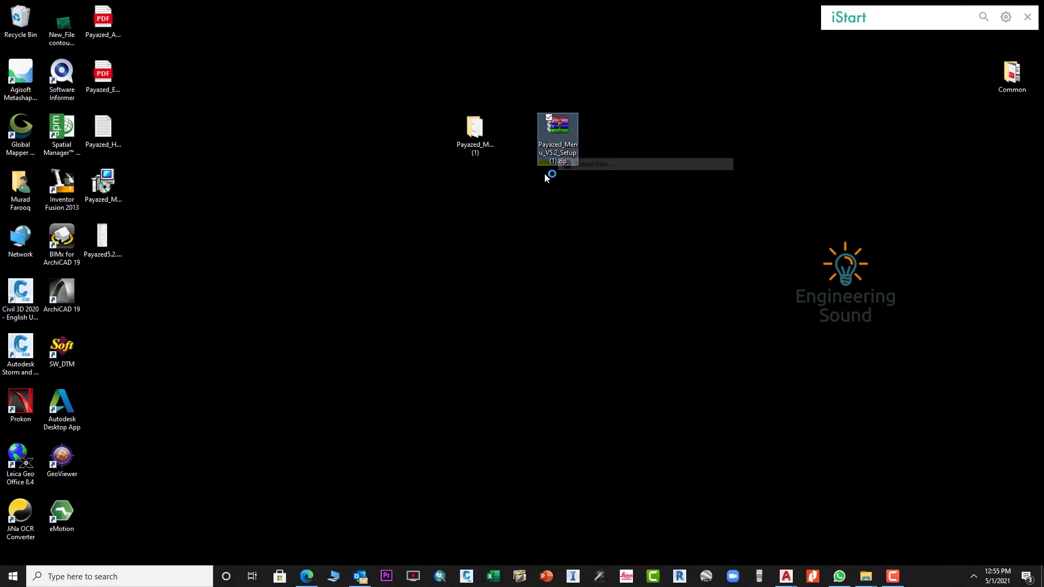
{"action": "left_click", "coordinate": [554, 399]}
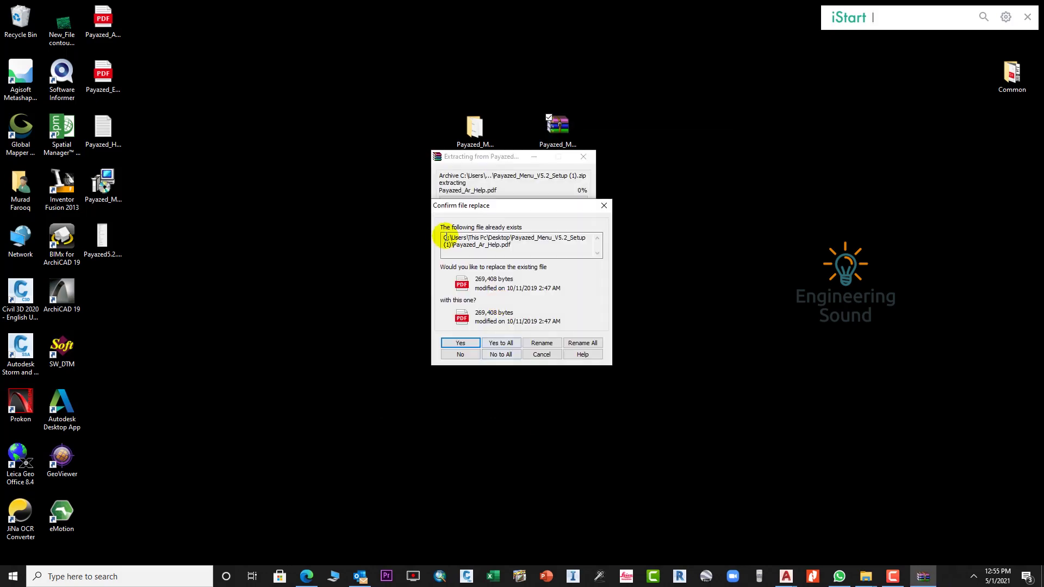
{"action": "left_click", "coordinate": [501, 343]}
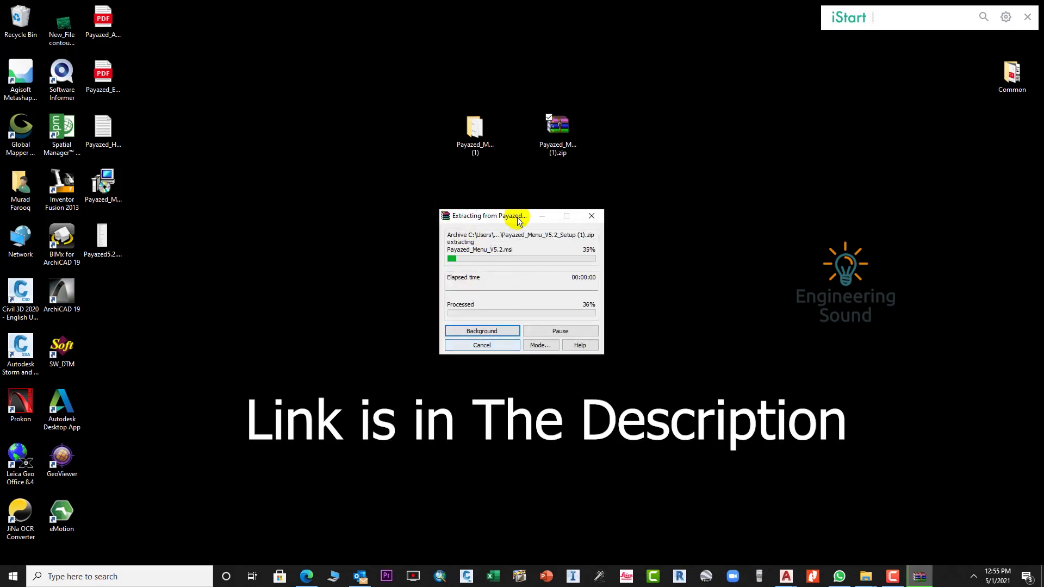
Open the extracted Payazed_Menu_V5.2_Setup (1) folder and view Payazed_Ar_Help.pdf as far as the Layer and Layouts command tables.
{"action": "double_click", "coordinate": [473, 129]}
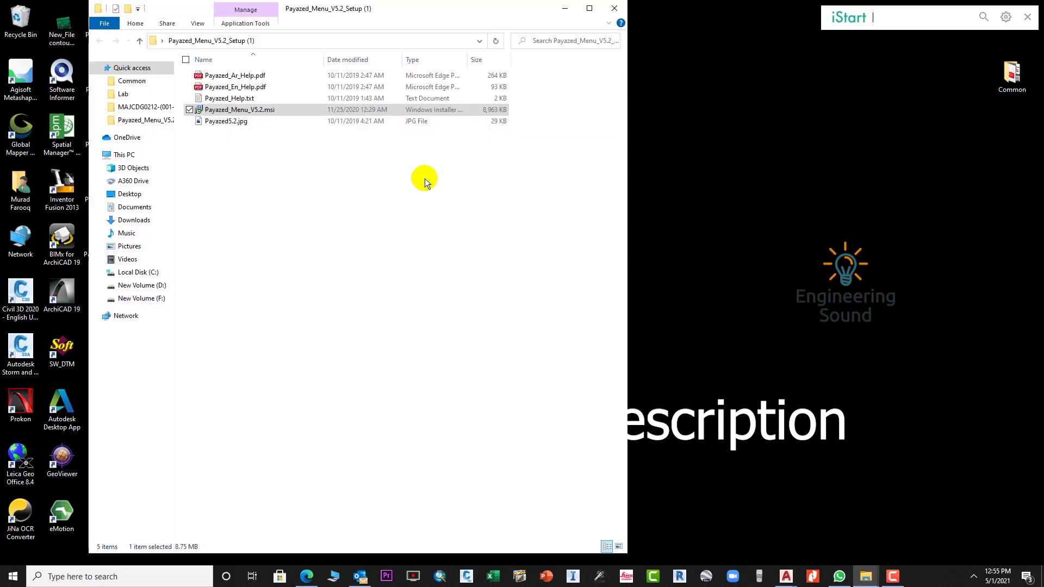
{"action": "left_click", "coordinate": [275, 199]}
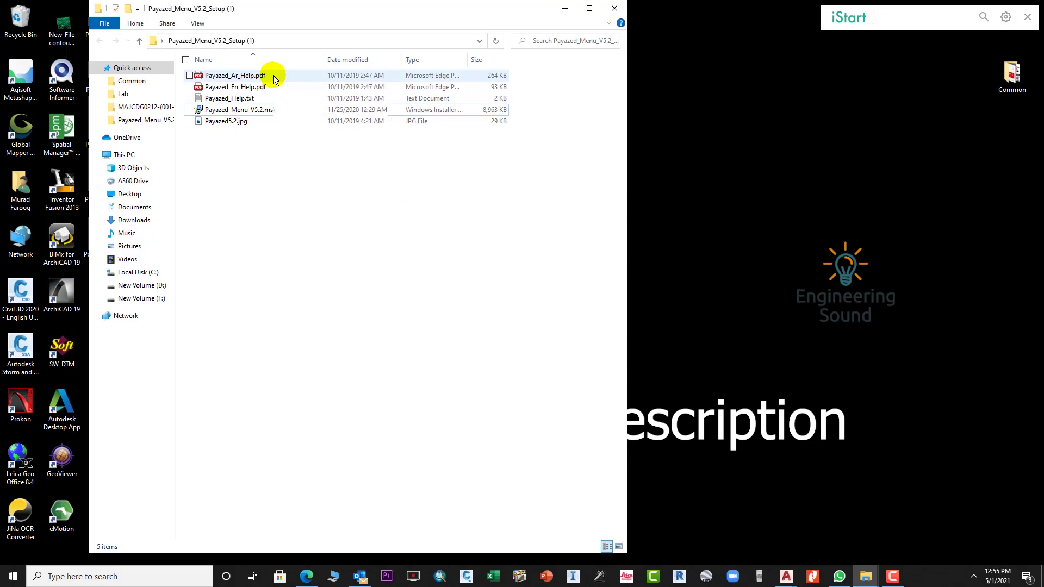
{"action": "double_click", "coordinate": [273, 75]}
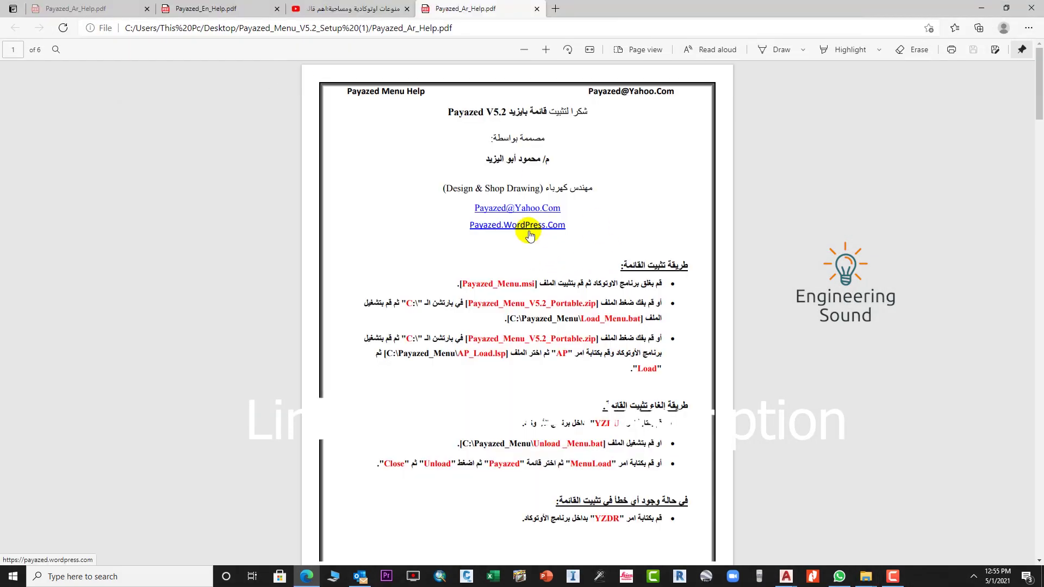
{"action": "scroll", "coordinate": [530, 235], "scroll_direction": "down", "scroll_amount": 15}
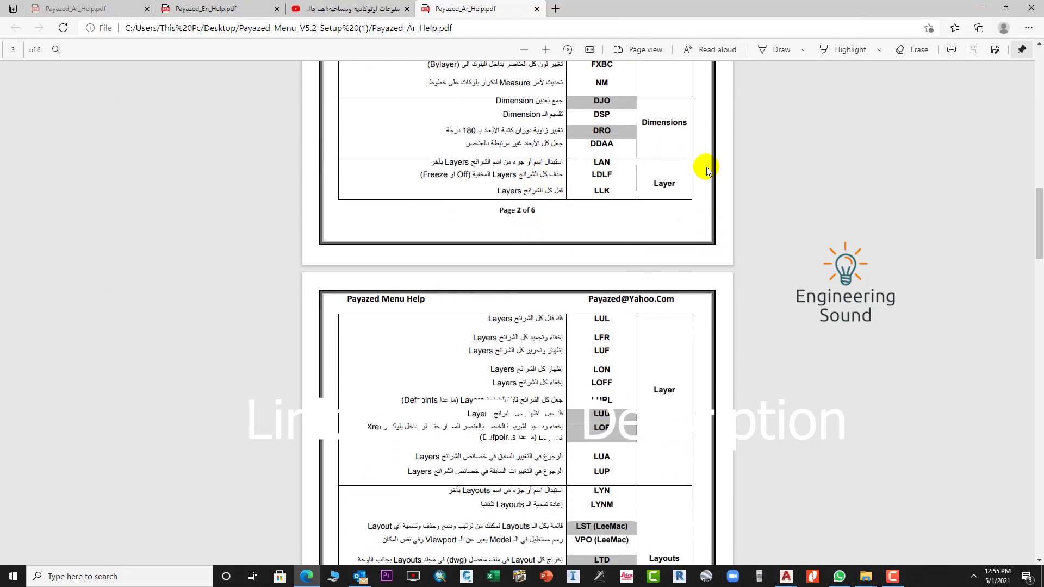
{"action": "scroll", "coordinate": [659, 275], "scroll_direction": "down", "scroll_amount": 3}
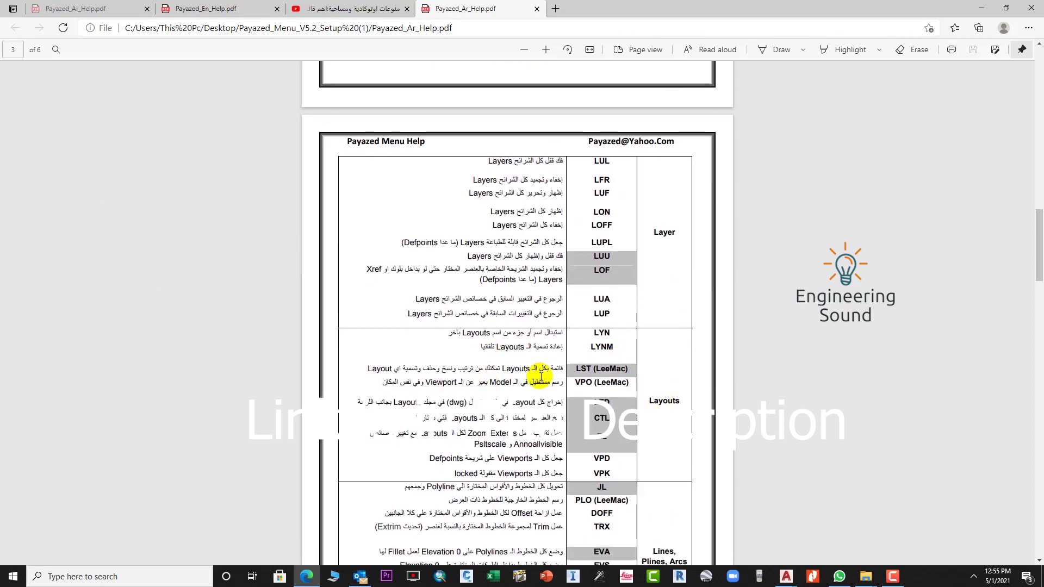
Return to the setup folder and open Payazed_En_Help.pdf at the Lisps Description table.
{"action": "left_click", "coordinate": [865, 576]}
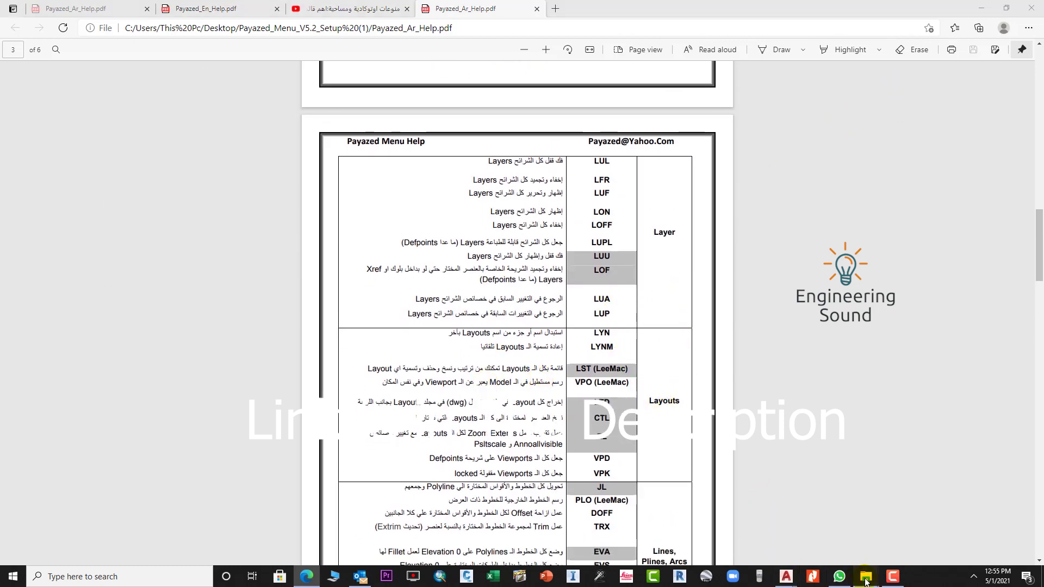
{"action": "left_click", "coordinate": [997, 530]}
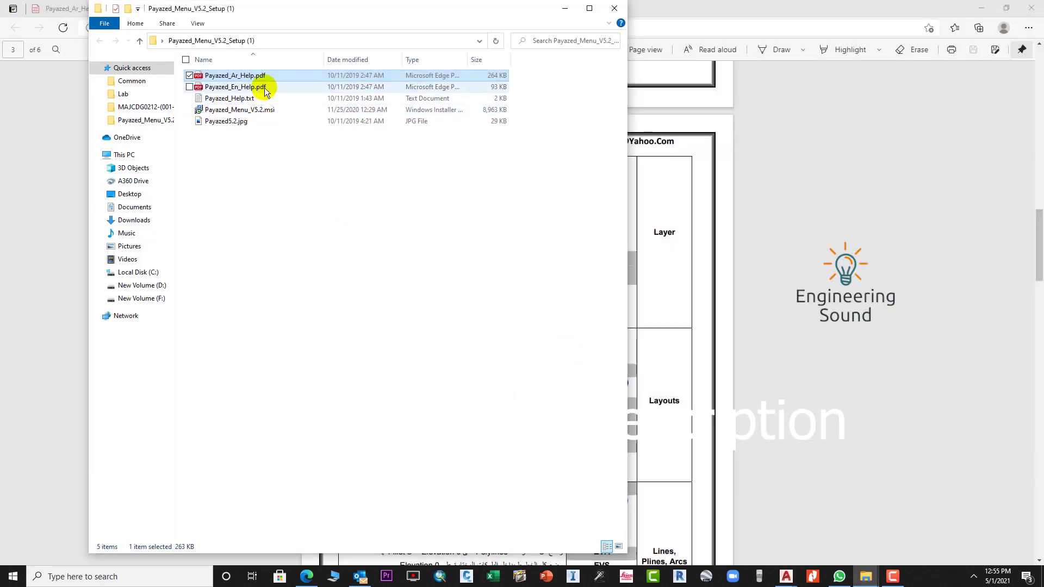
{"action": "double_click", "coordinate": [264, 88]}
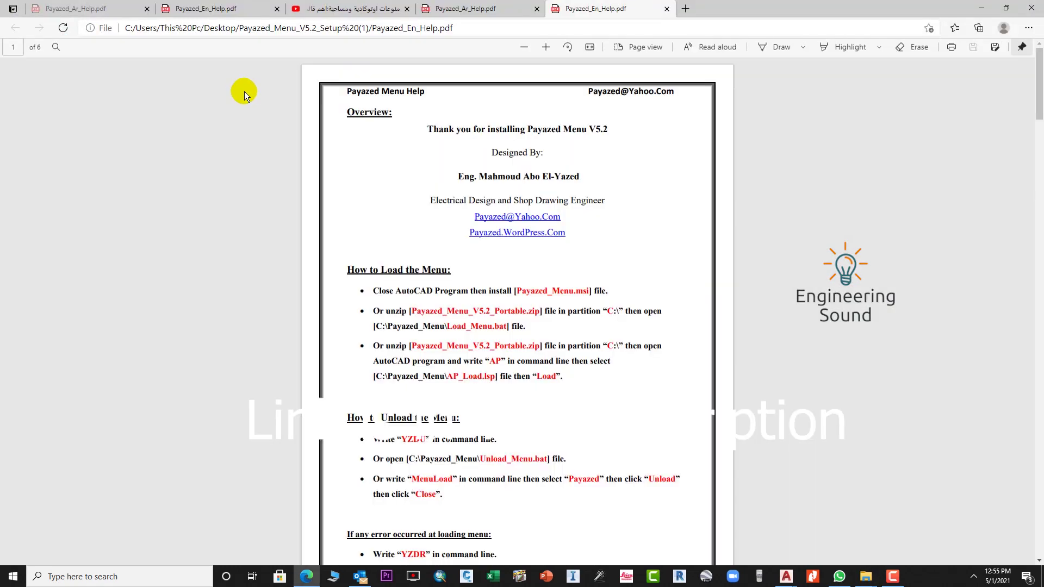
{"action": "scroll", "coordinate": [444, 213], "scroll_direction": "down", "scroll_amount": 10}
{"action": "scroll", "coordinate": [445, 213], "scroll_direction": "down", "scroll_amount": 2}
{"action": "scroll", "coordinate": [532, 184], "scroll_direction": "up", "scroll_amount": 2}
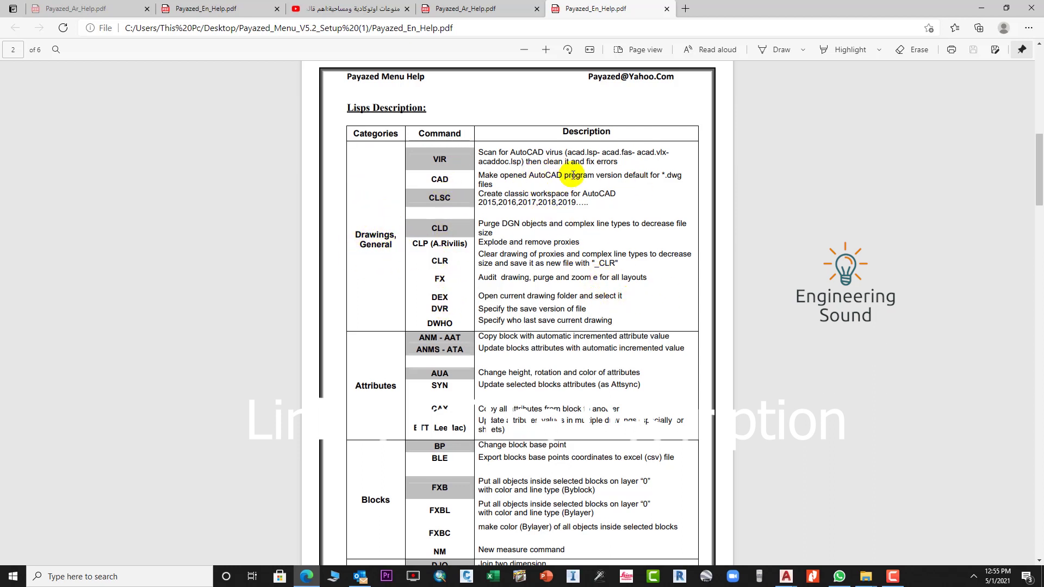
Review the Attributes, Blocks, Dimensions and Layers commands in the English help document.
{"action": "scroll", "coordinate": [346, 306], "scroll_direction": "down", "scroll_amount": 3}
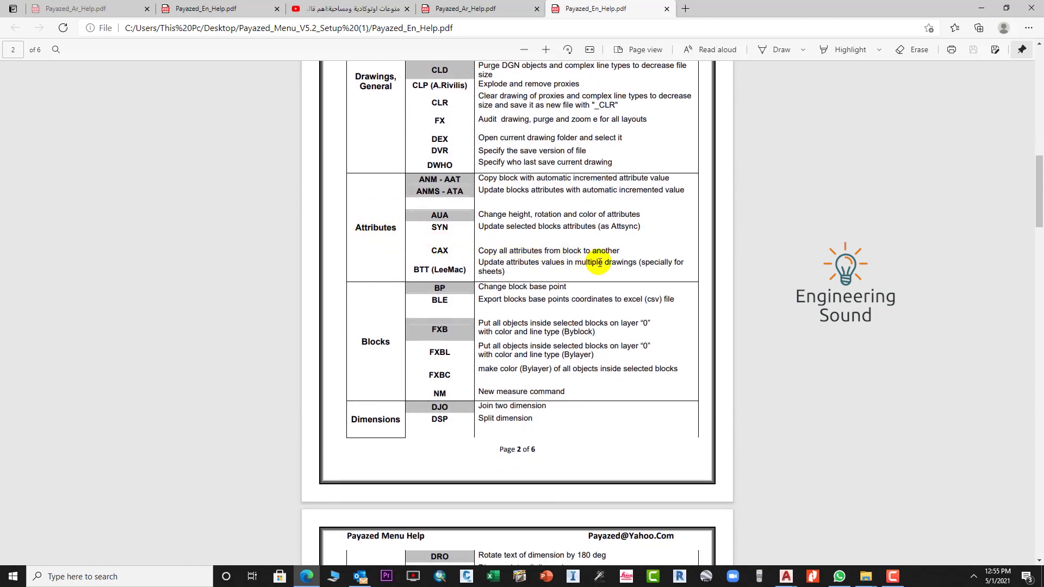
{"action": "scroll", "coordinate": [415, 302], "scroll_direction": "down", "scroll_amount": 2}
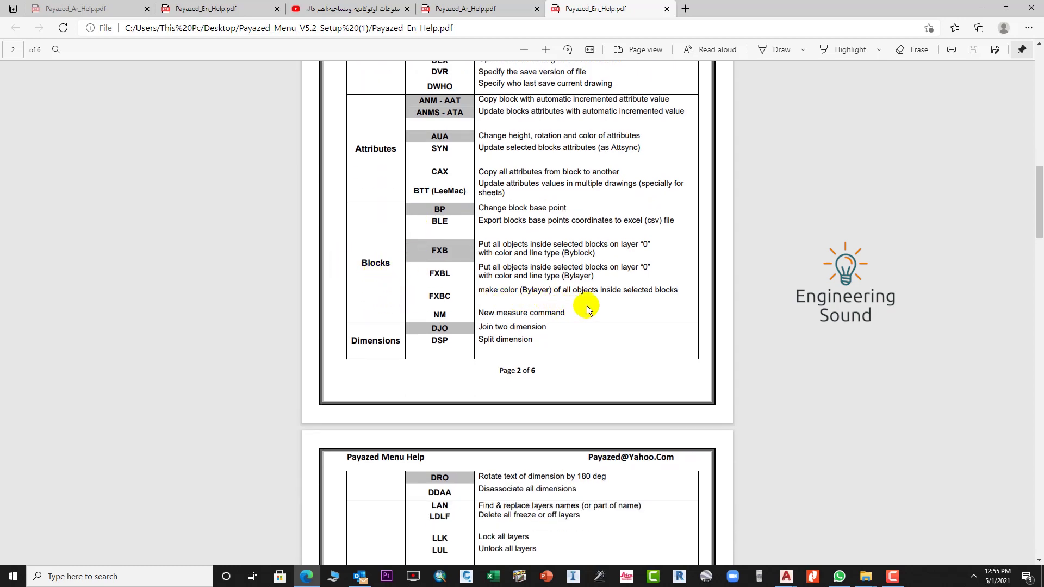
{"action": "scroll", "coordinate": [367, 356], "scroll_direction": "down", "scroll_amount": 2}
{"action": "scroll", "coordinate": [391, 394], "scroll_direction": "down", "scroll_amount": 4}
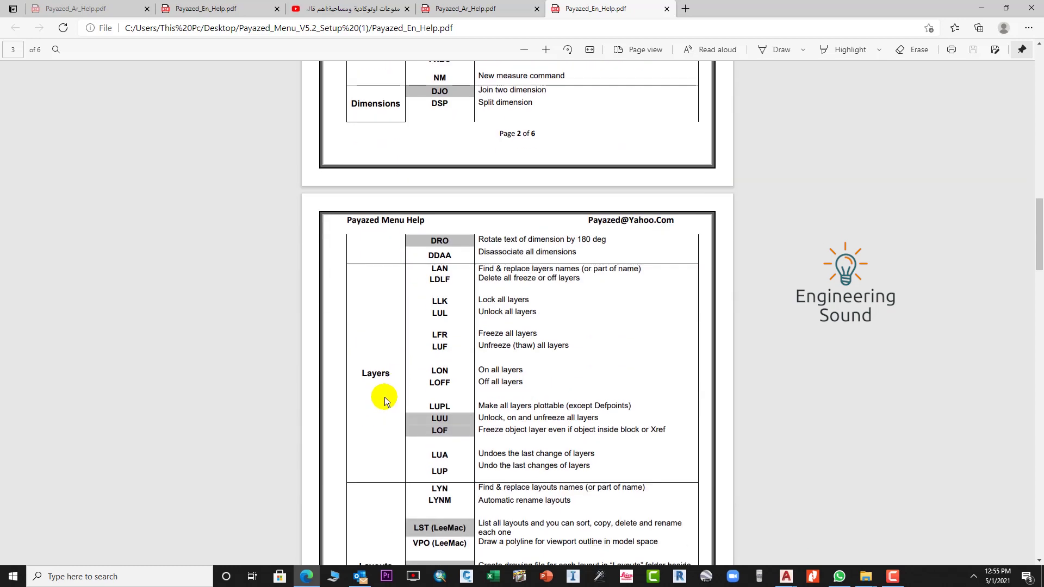
Review the rest of the English help document's command tables, from Layouts through Quantity Surveying, Coordinates and Electrical to the last page.
{"action": "scroll", "coordinate": [377, 382], "scroll_direction": "down", "scroll_amount": 4}
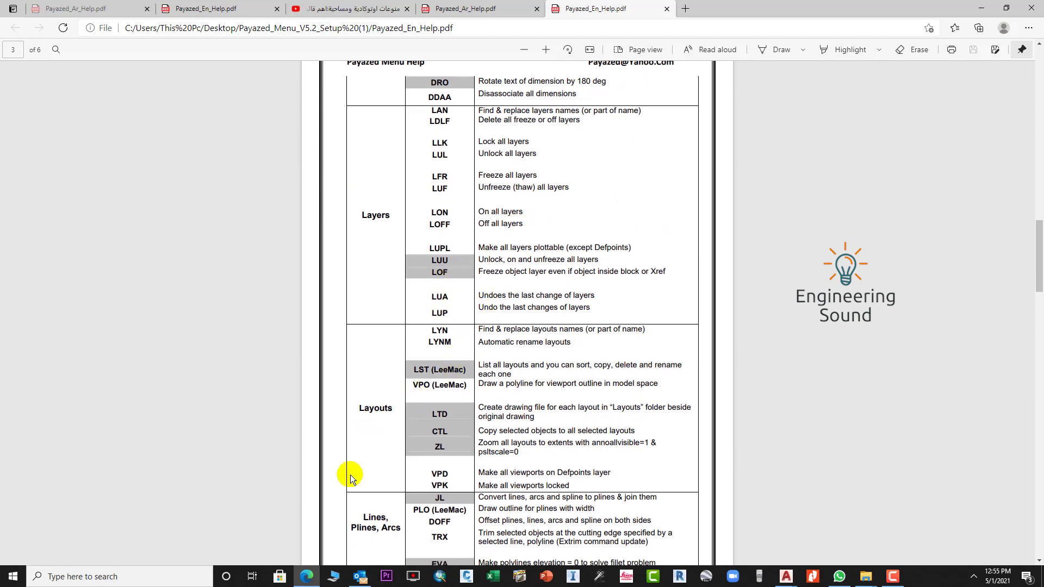
{"action": "scroll", "coordinate": [350, 477], "scroll_direction": "down", "scroll_amount": 2}
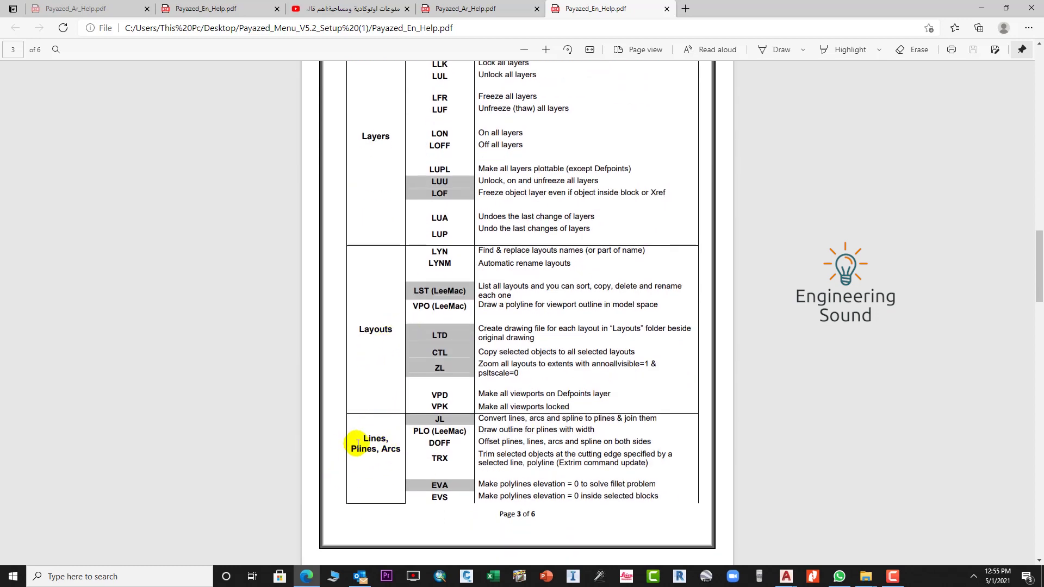
{"action": "scroll", "coordinate": [403, 462], "scroll_direction": "down", "scroll_amount": 6}
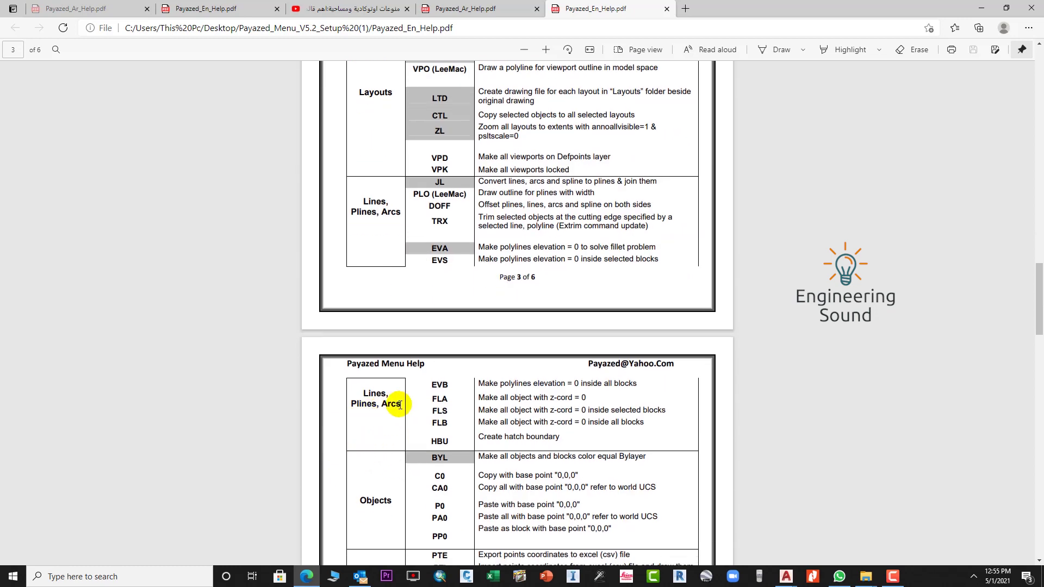
{"action": "scroll", "coordinate": [400, 405], "scroll_direction": "down", "scroll_amount": 4}
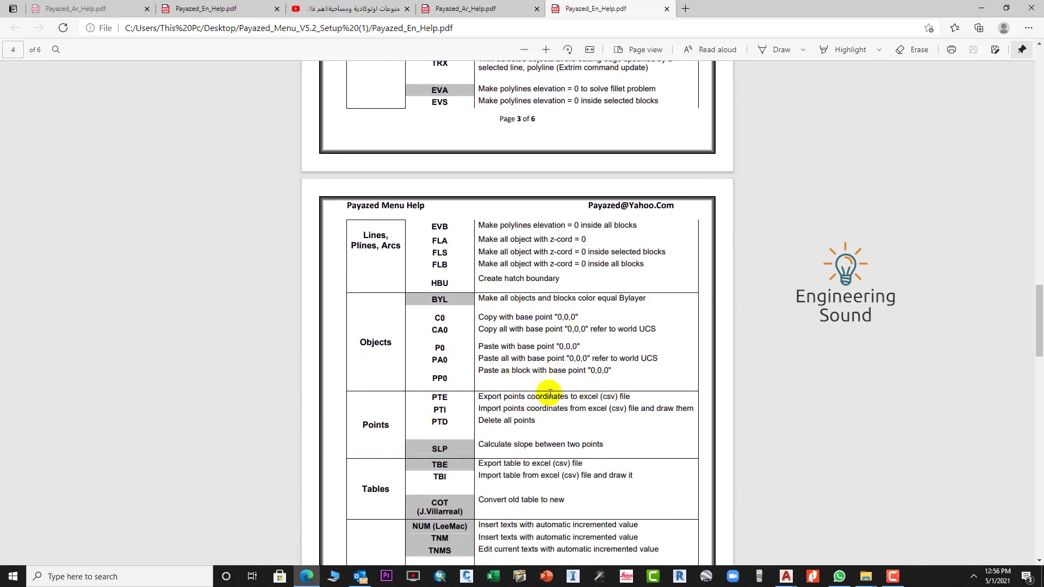
{"action": "scroll", "coordinate": [471, 533], "scroll_direction": "down", "scroll_amount": 12}
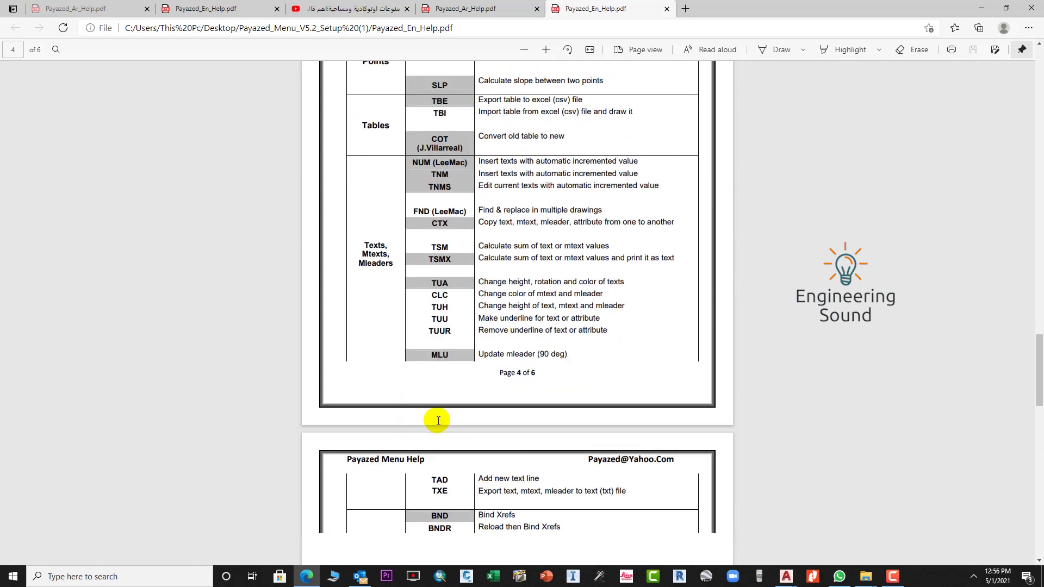
{"action": "scroll", "coordinate": [493, 416], "scroll_direction": "down", "scroll_amount": 6}
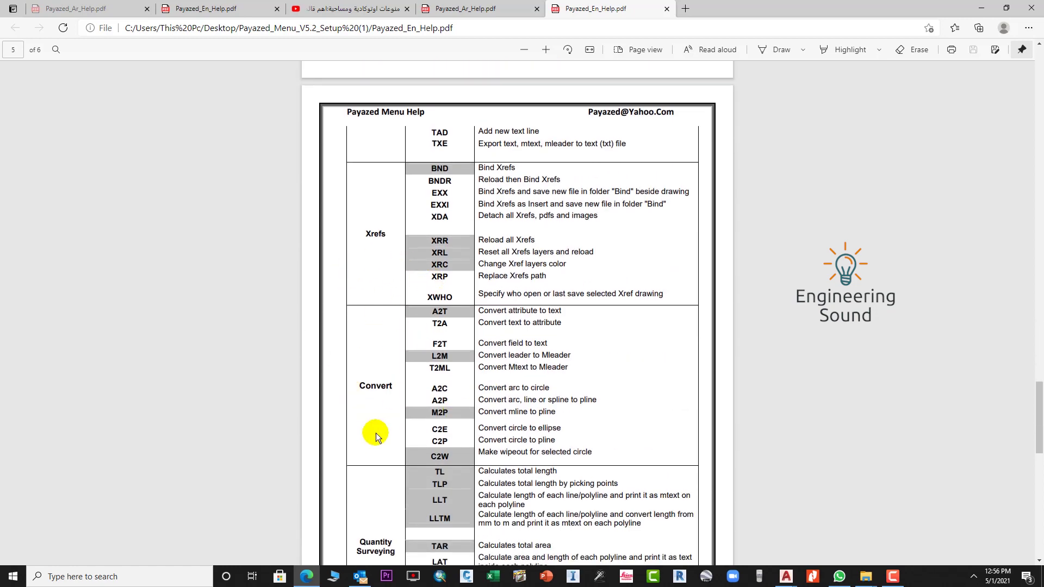
{"action": "scroll", "coordinate": [401, 427], "scroll_direction": "down", "scroll_amount": 6}
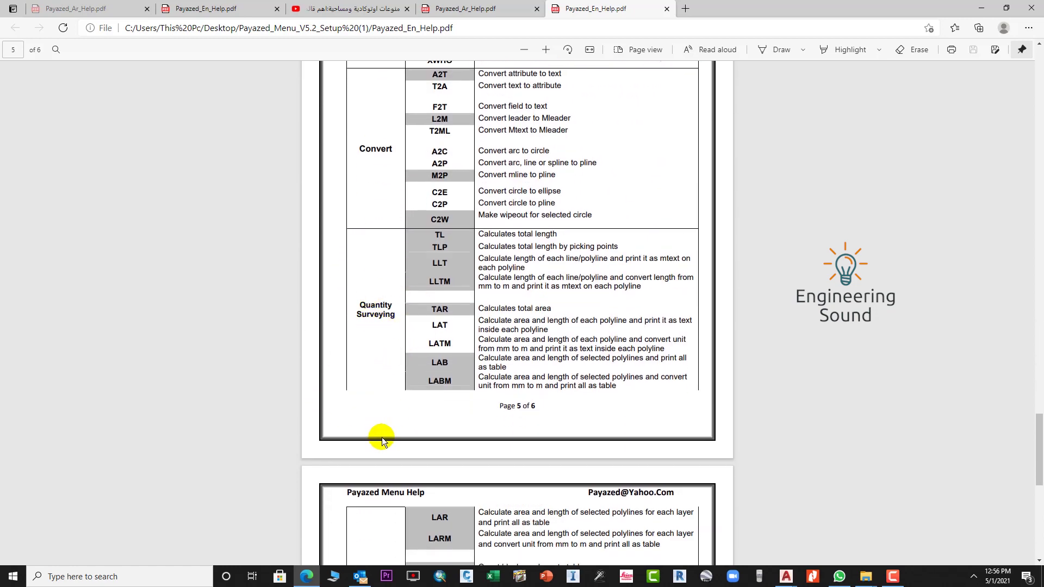
{"action": "scroll", "coordinate": [380, 436], "scroll_direction": "down", "scroll_amount": 6}
{"action": "scroll", "coordinate": [413, 476], "scroll_direction": "down", "scroll_amount": 4}
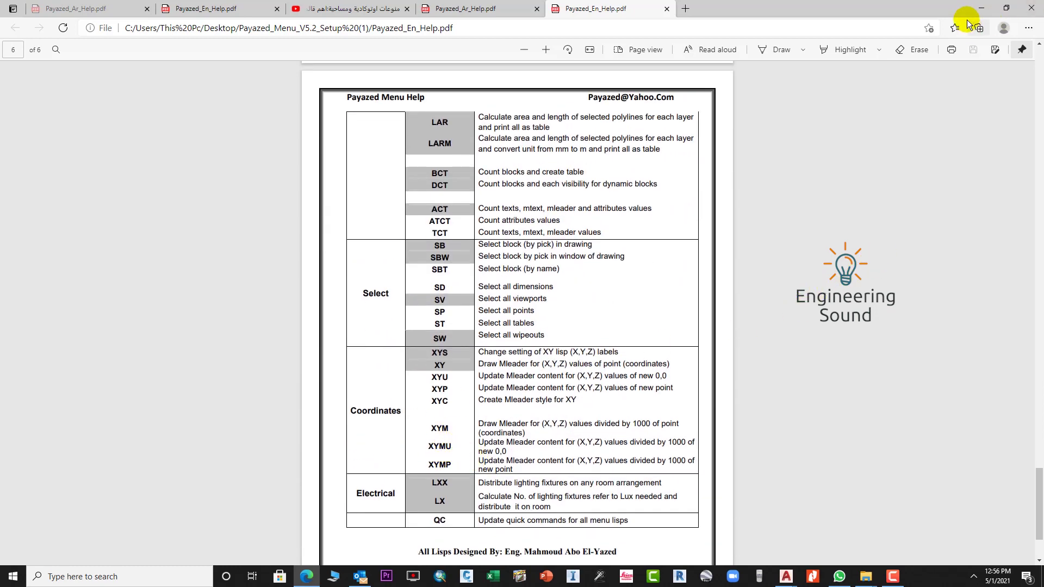
Minimize the help document, maximize the Payazed_Menu_V5.2_Setup (1) folder window and clear its file selection.
{"action": "left_click", "coordinate": [981, 8]}
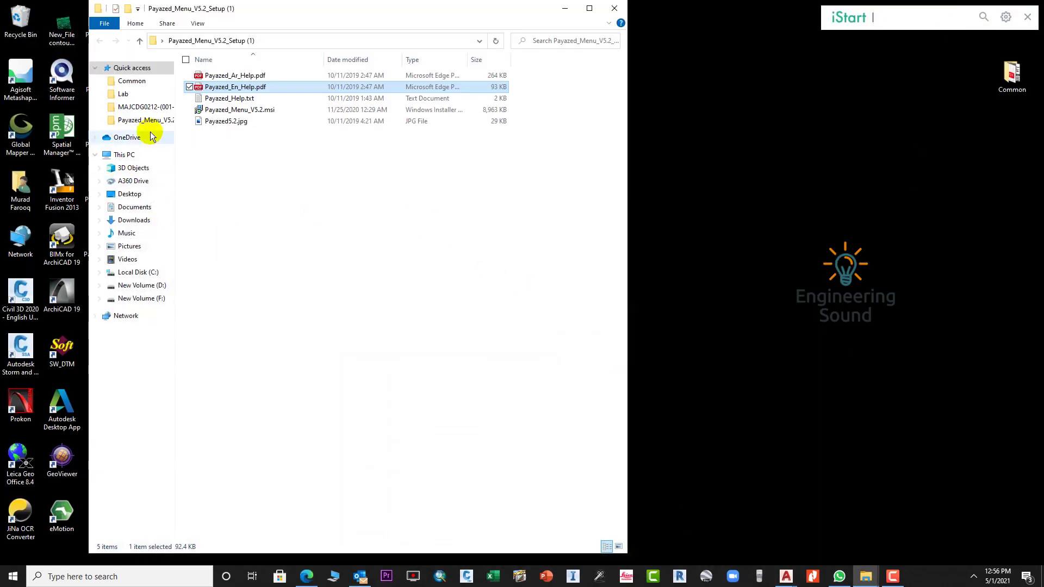
{"action": "left_click", "coordinate": [591, 9]}
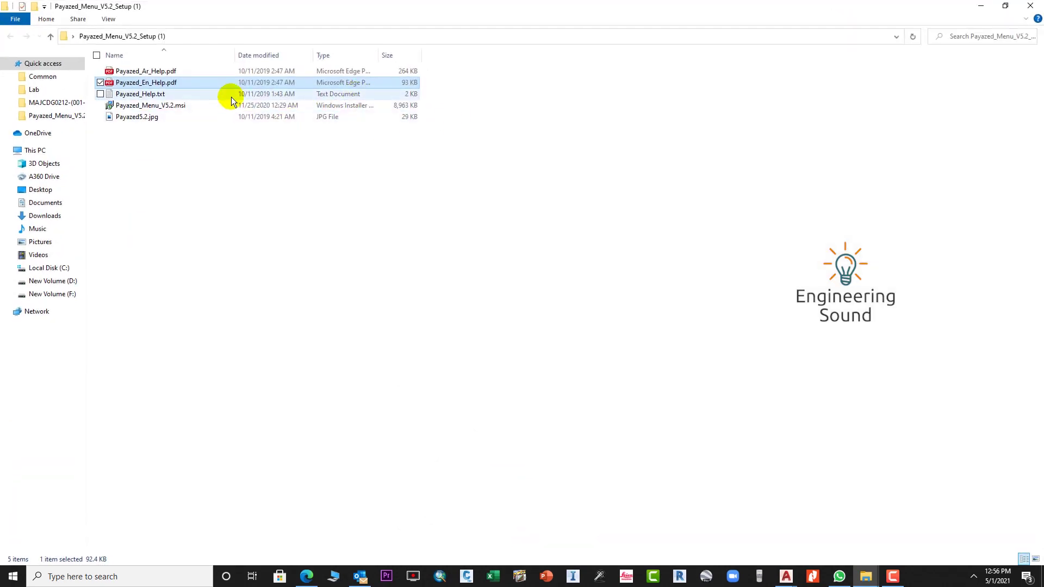
{"action": "left_click", "coordinate": [229, 149]}
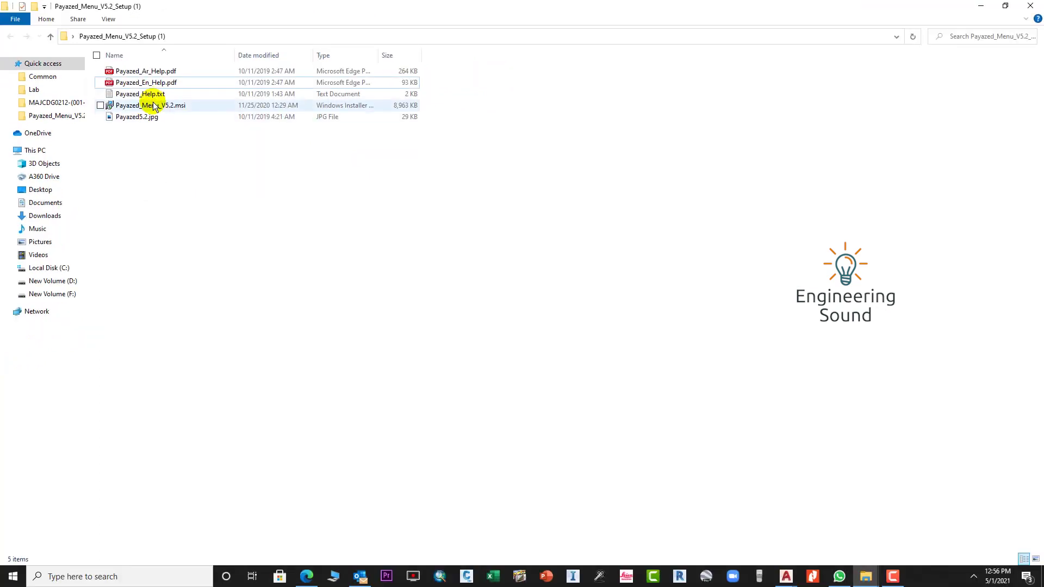
Start installing Payazed_Menu_V5.2.msi and allow it to run despite the SmartScreen block.
{"action": "right_click", "coordinate": [154, 104]}
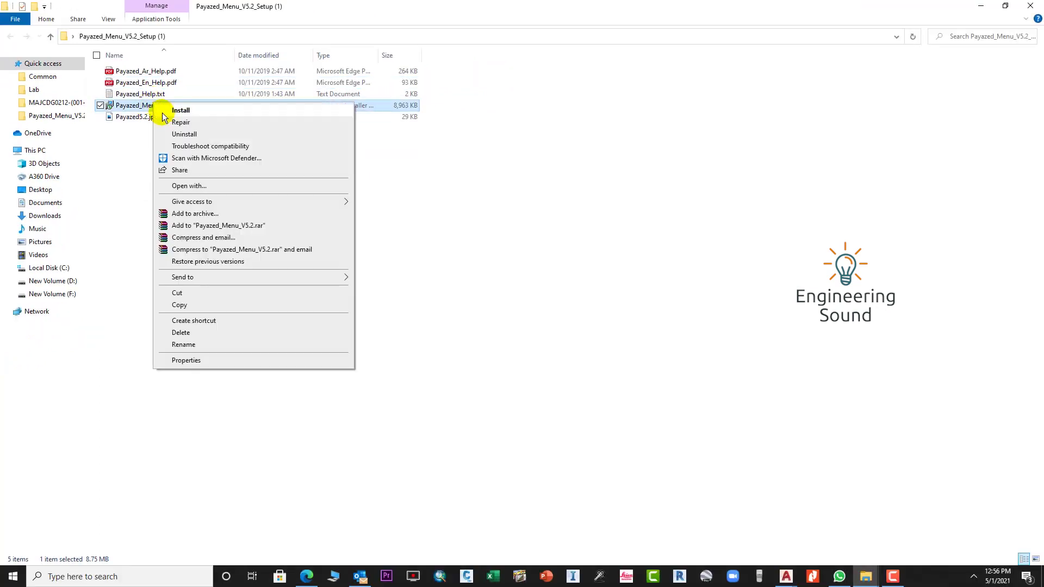
{"action": "left_click", "coordinate": [193, 113]}
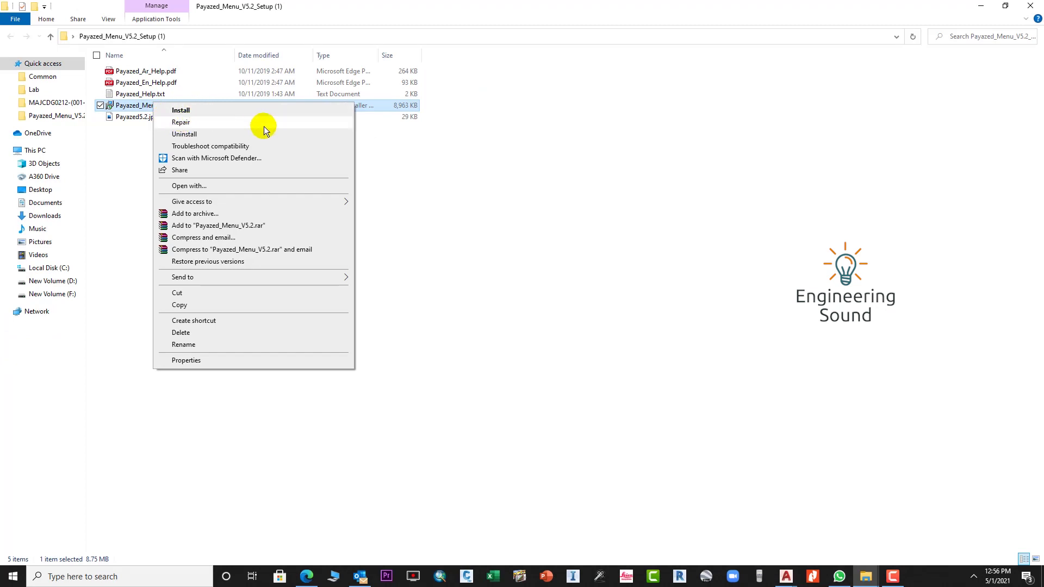
{"action": "right_click", "coordinate": [152, 108]}
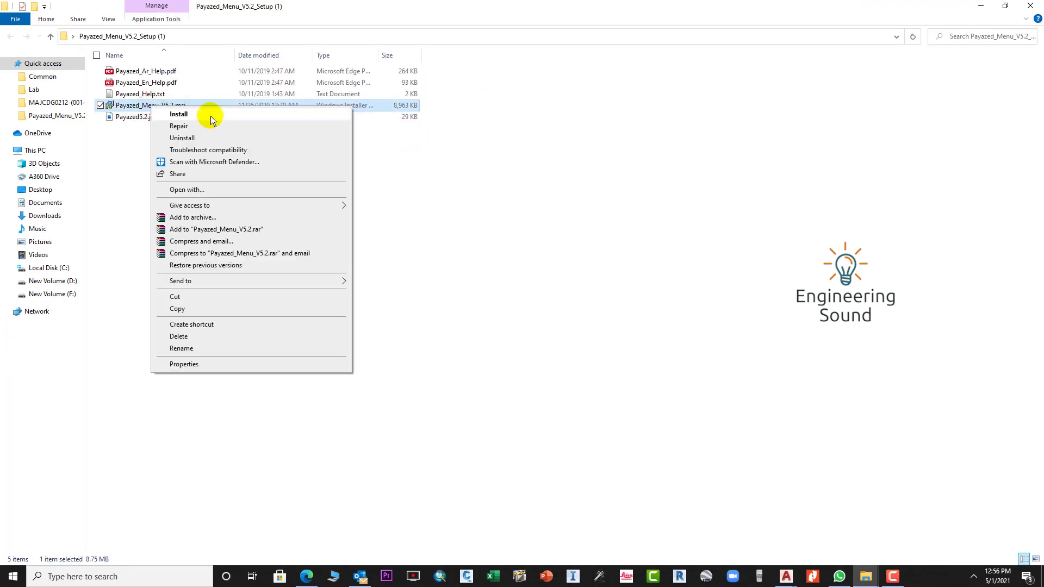
{"action": "left_click", "coordinate": [211, 116]}
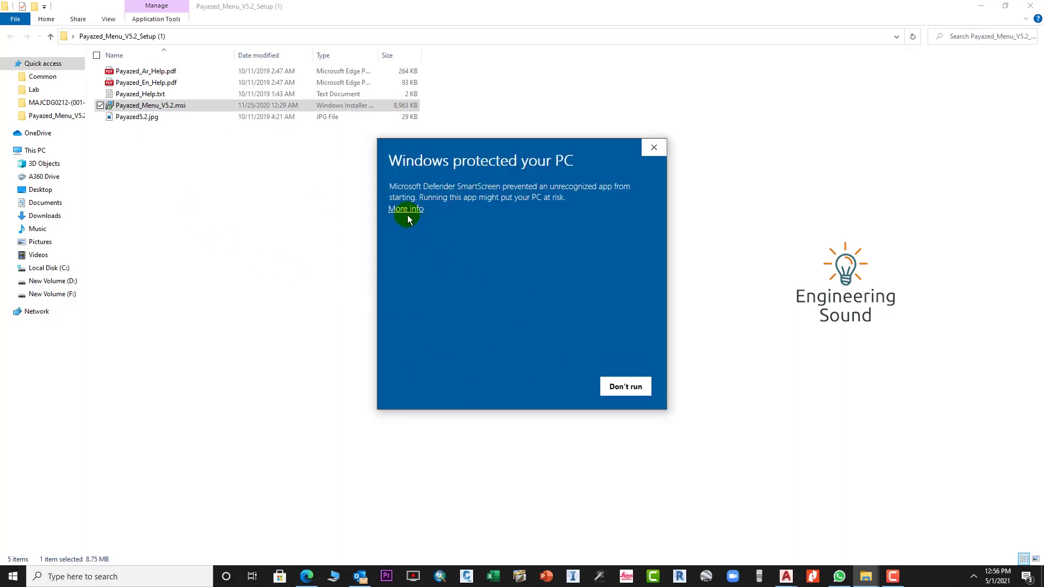
{"action": "left_click", "coordinate": [406, 211]}
{"action": "left_click", "coordinate": [551, 389]}
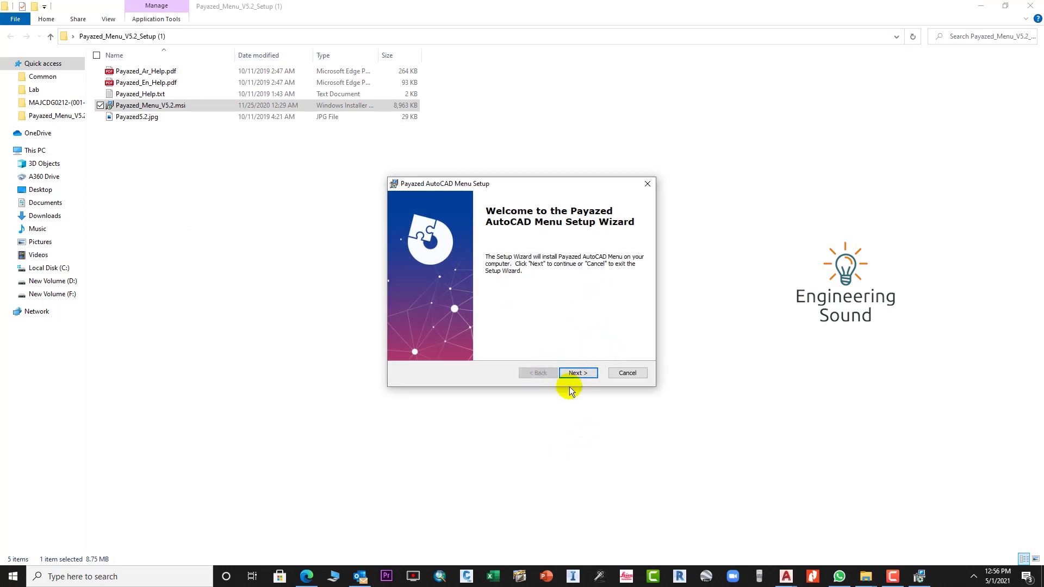
Advance the Payazed AutoCAD Menu setup wizard to its installation folder page, cancel the installation and close the wizard.
{"action": "left_click", "coordinate": [577, 373]}
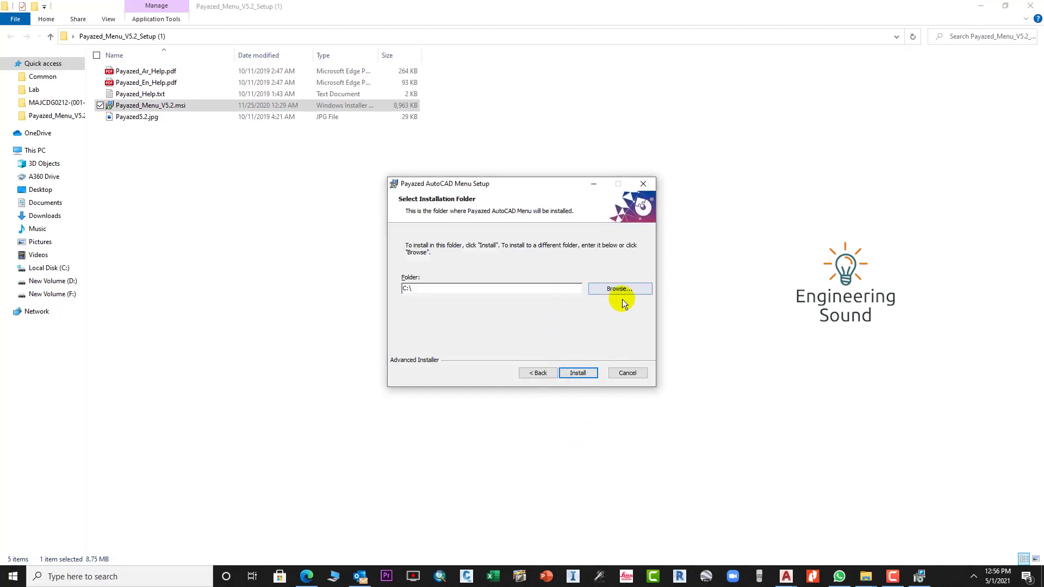
{"action": "left_click", "coordinate": [632, 376]}
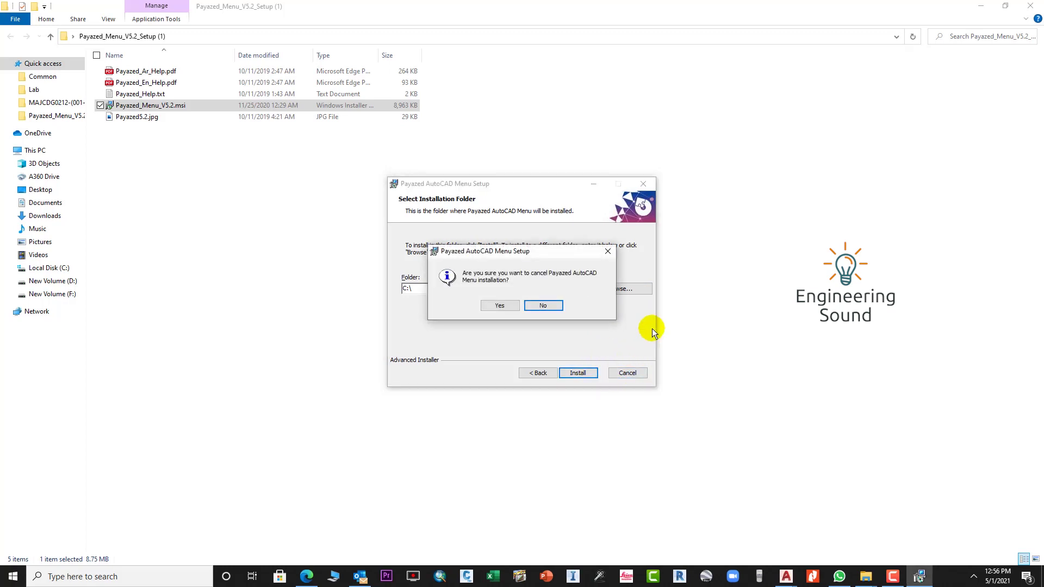
{"action": "left_click", "coordinate": [500, 306]}
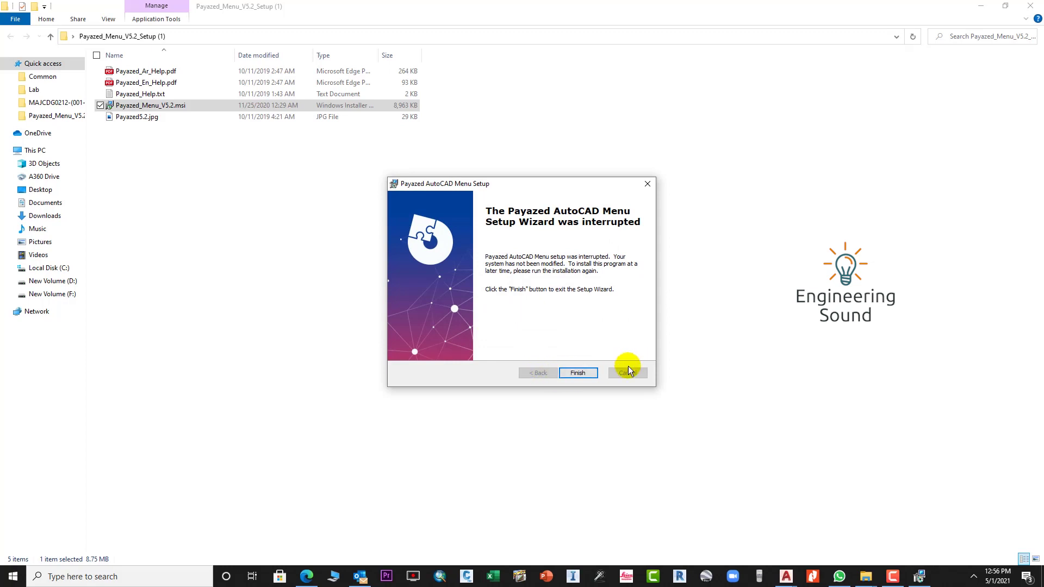
{"action": "left_click", "coordinate": [641, 181]}
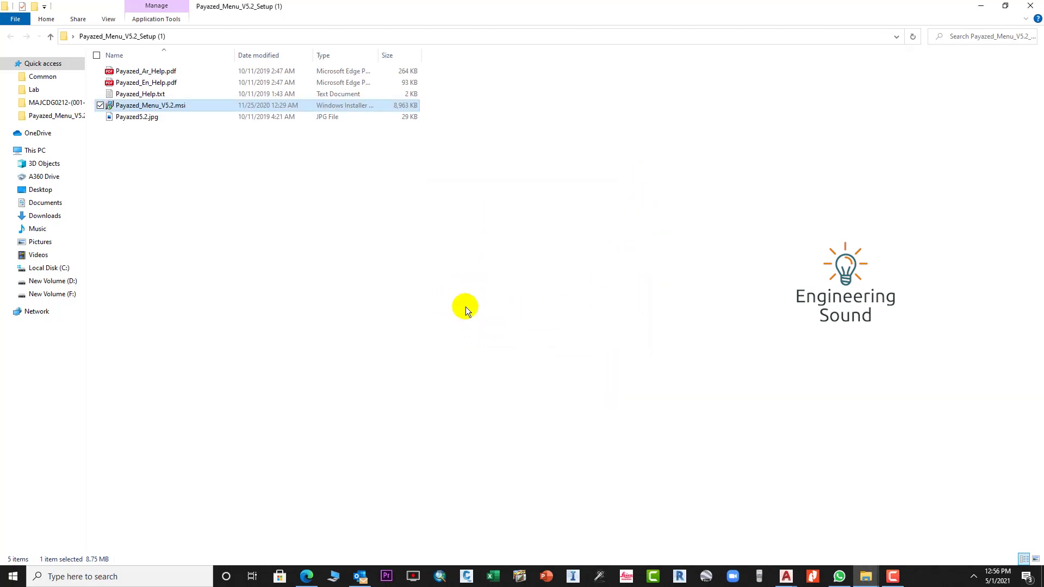
Close the setup folder and switch to AutoCAD with Drawing2 in a maximized window.
{"action": "left_click", "coordinate": [1027, 7]}
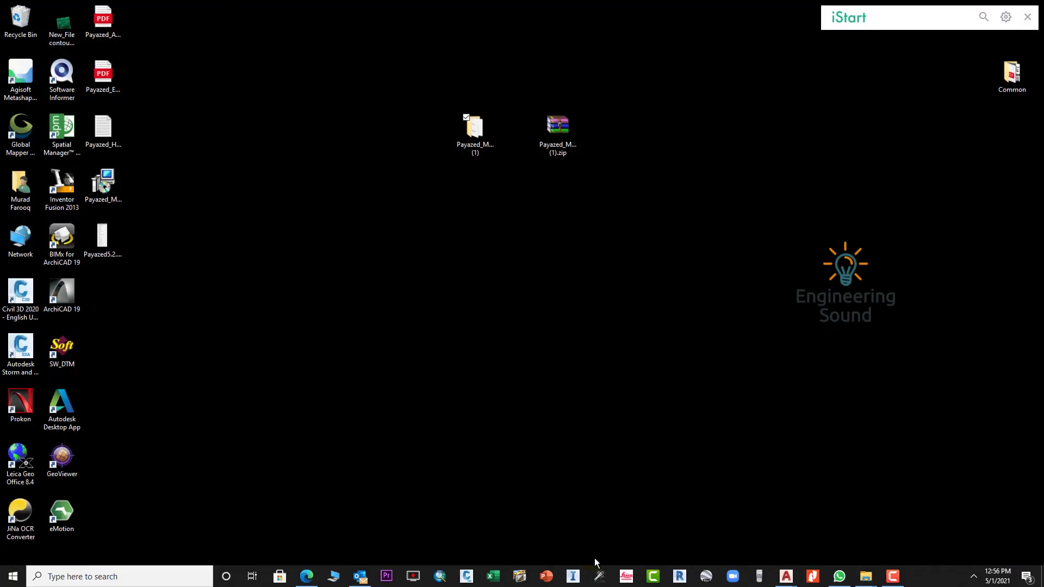
{"action": "mouse_move", "coordinate": [790, 579]}
{"action": "left_click", "coordinate": [837, 546]}
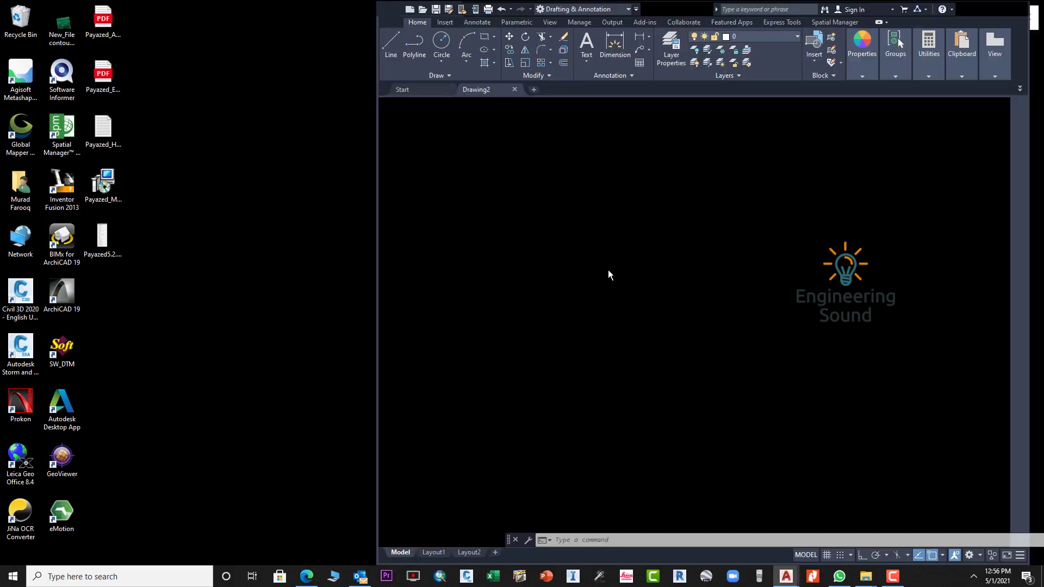
{"action": "left_click", "coordinate": [1006, 9]}
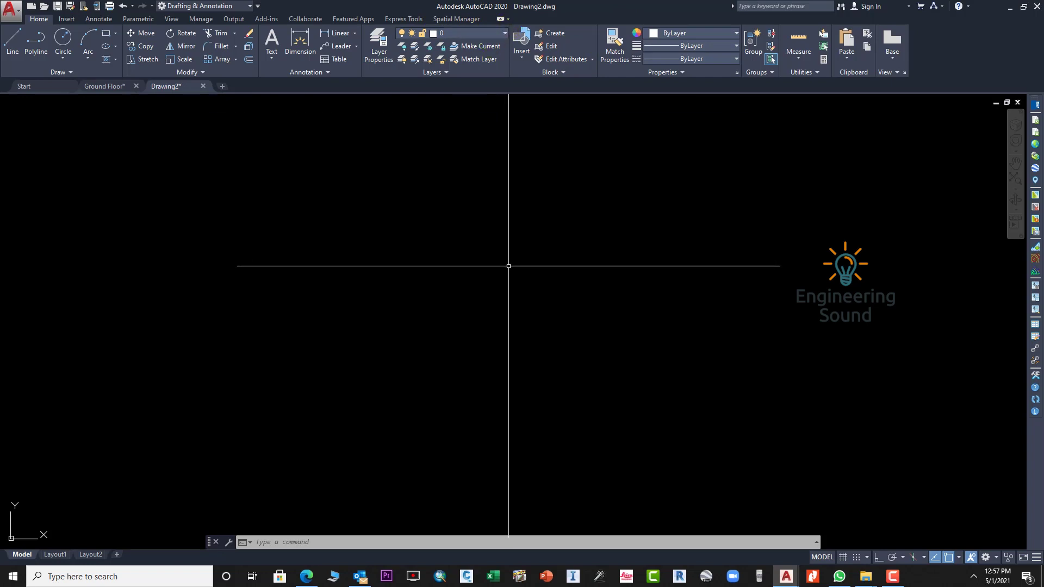
Run the MENULOAD command and start browsing for a customization file.
{"action": "left_click", "coordinate": [426, 542]}
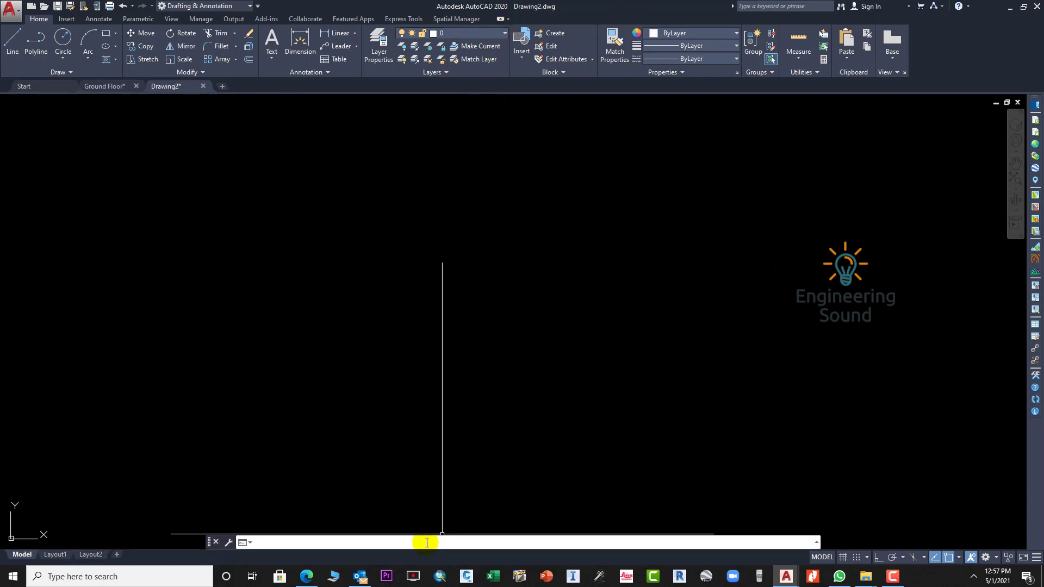
{"action": "type", "text": "menu"}
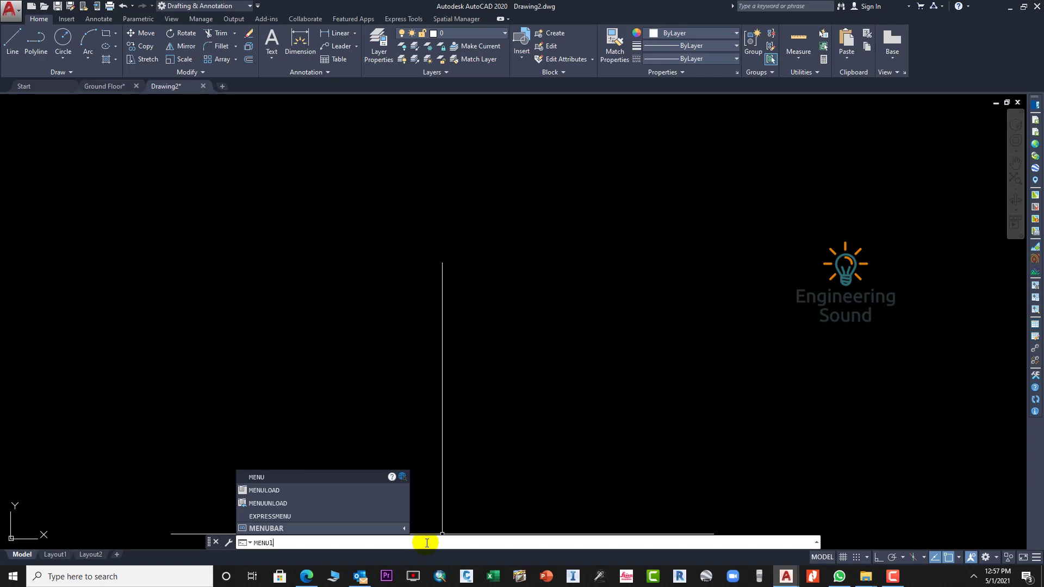
{"action": "type", "text": "load"}
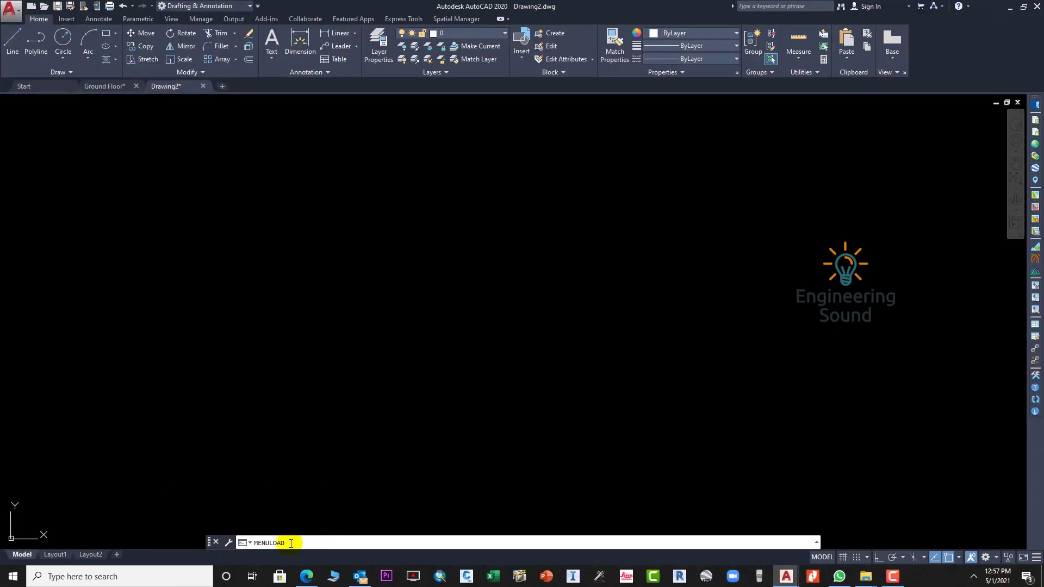
{"action": "key", "text": "Return"}
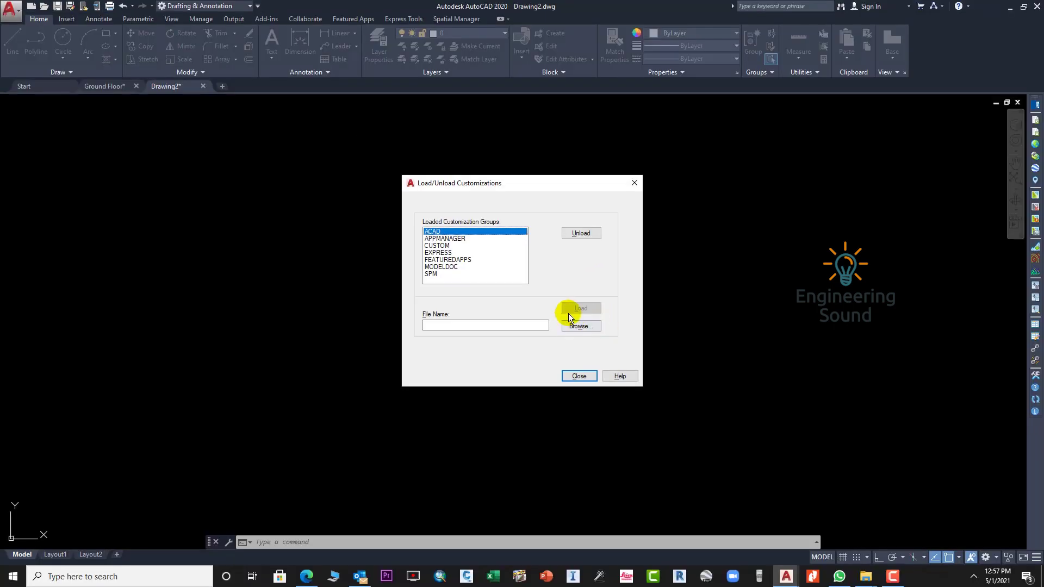
{"action": "left_click", "coordinate": [572, 326]}
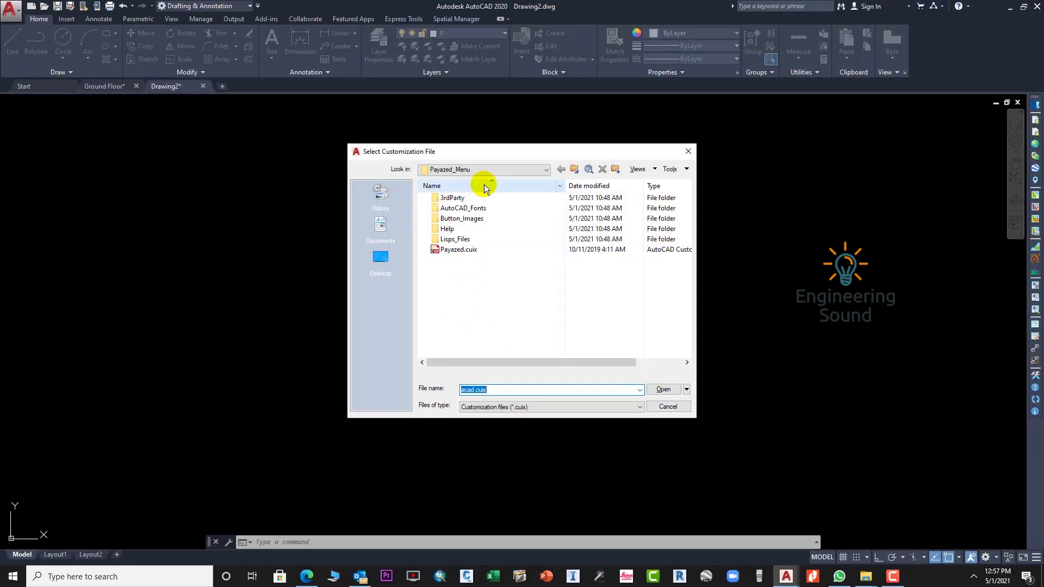
Choose Payazed.cuix from the Payazed_Menu folder on drive C, load it as a customization group and close the customizations dialog.
{"action": "left_click", "coordinate": [574, 169]}
{"action": "left_click", "coordinate": [506, 168]}
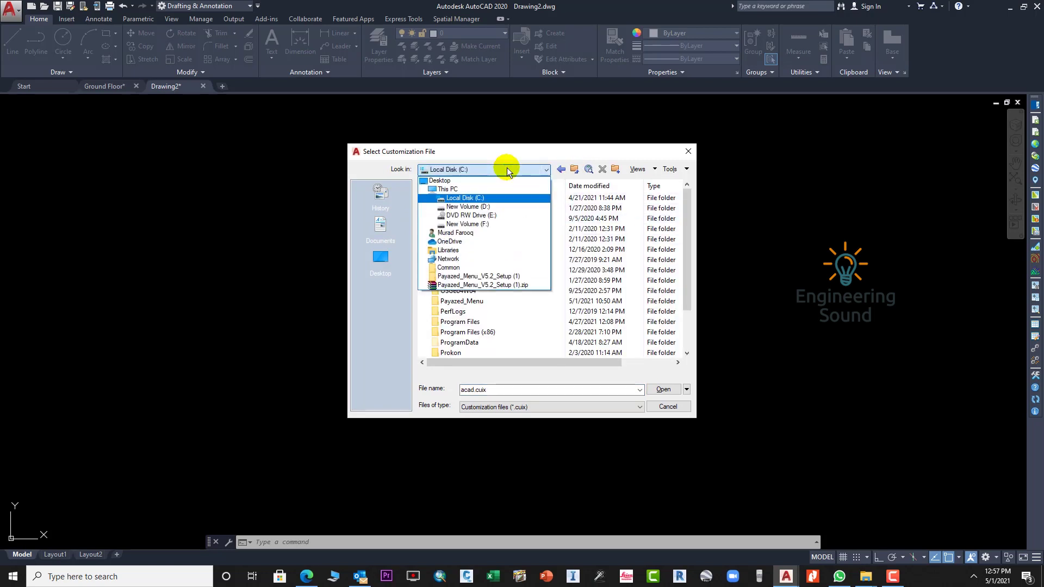
{"action": "left_click", "coordinate": [489, 200]}
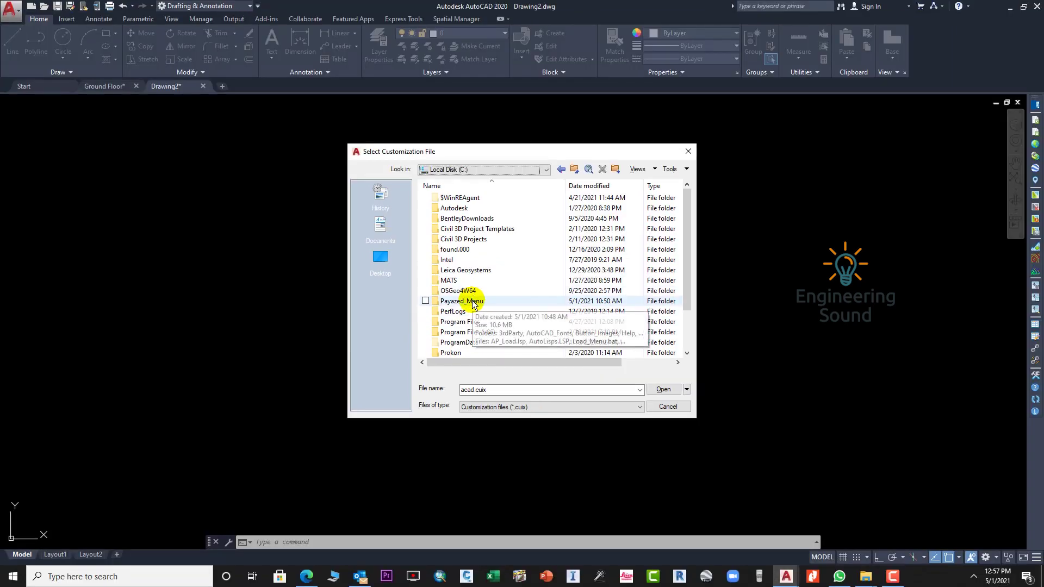
{"action": "double_click", "coordinate": [478, 302]}
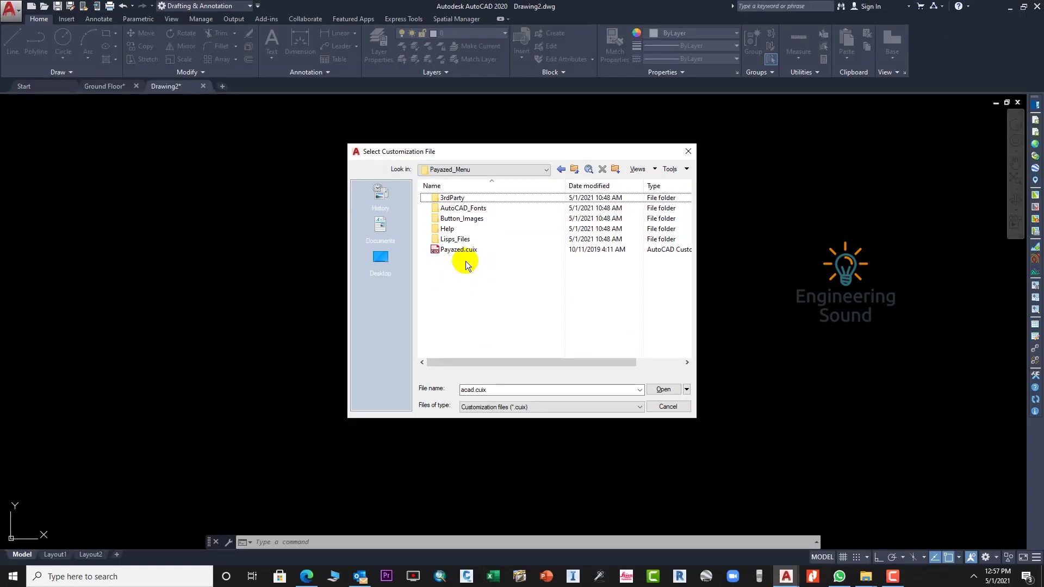
{"action": "left_click", "coordinate": [462, 250]}
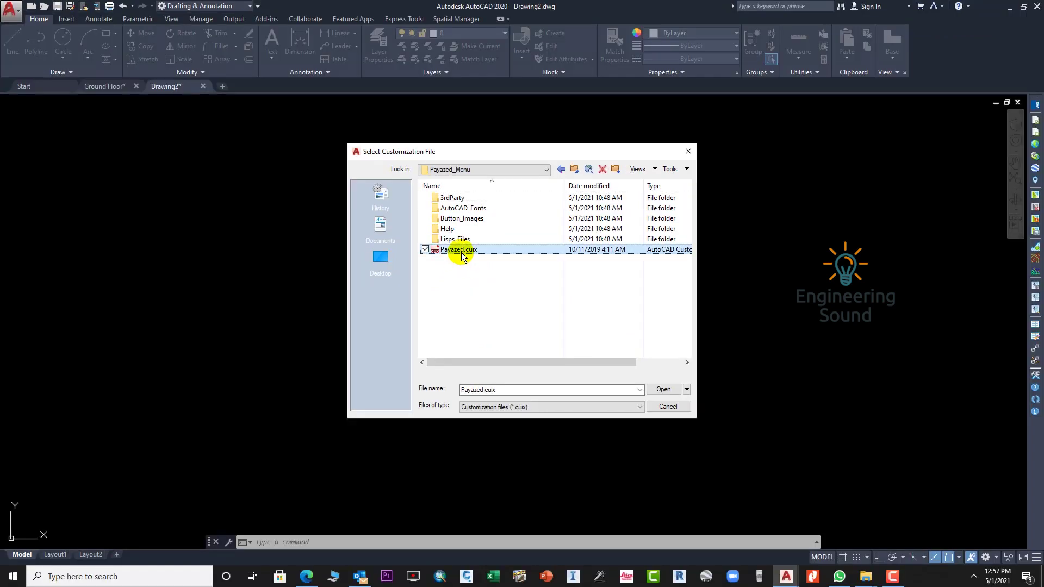
{"action": "left_click", "coordinate": [662, 389]}
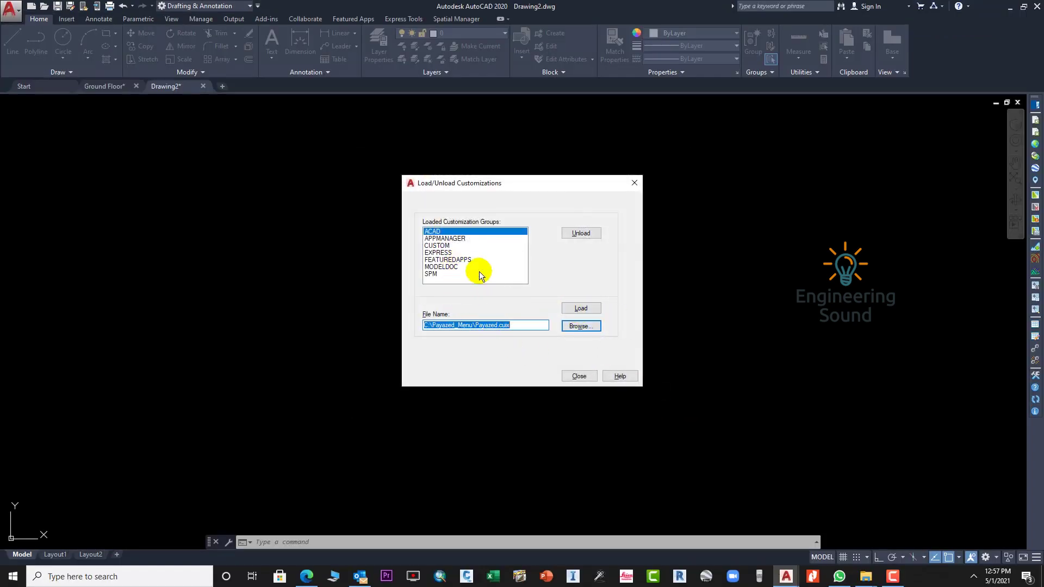
{"action": "left_click", "coordinate": [581, 307]}
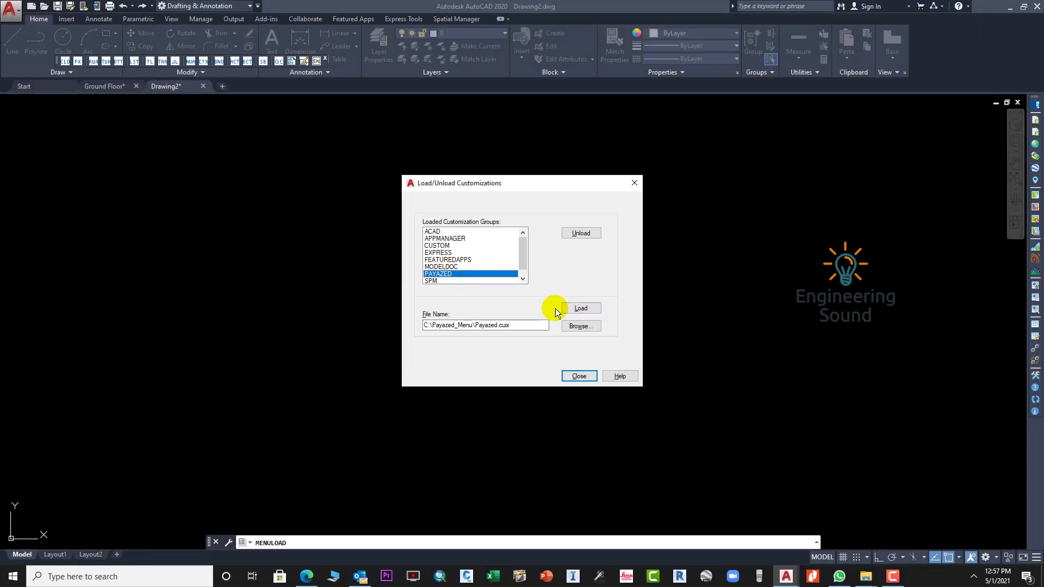
{"action": "left_click", "coordinate": [578, 376]}
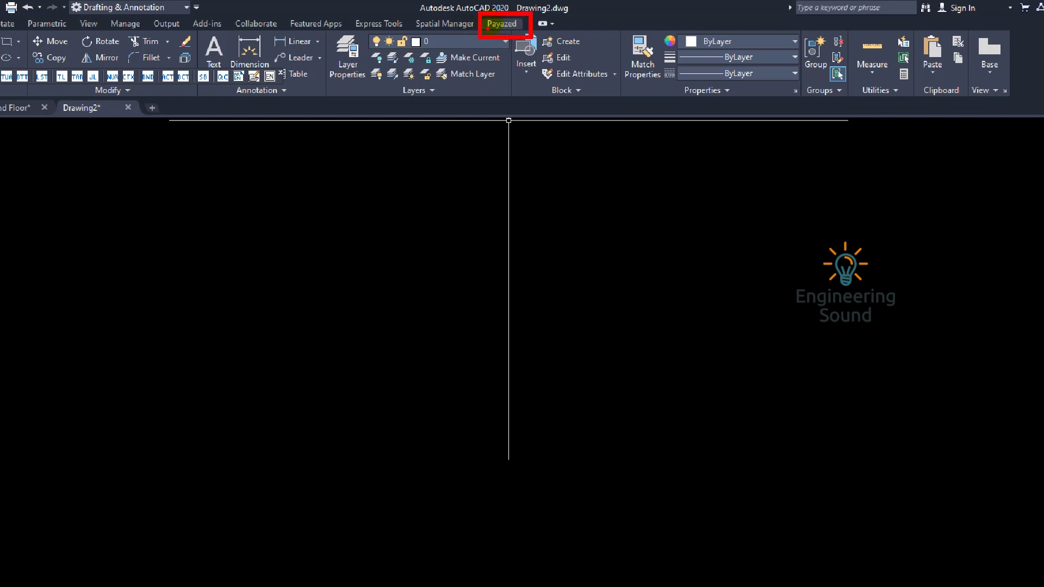
Show the Payazed tools in the ribbon for Drawing2.
{"action": "left_click", "coordinate": [499, 26]}
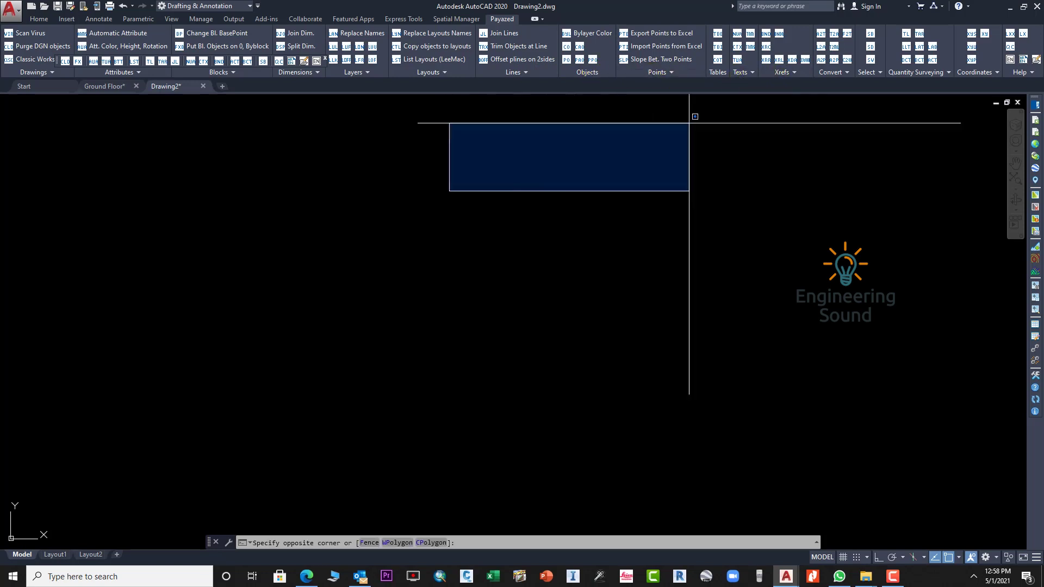
{"action": "left_click", "coordinate": [921, 132]}
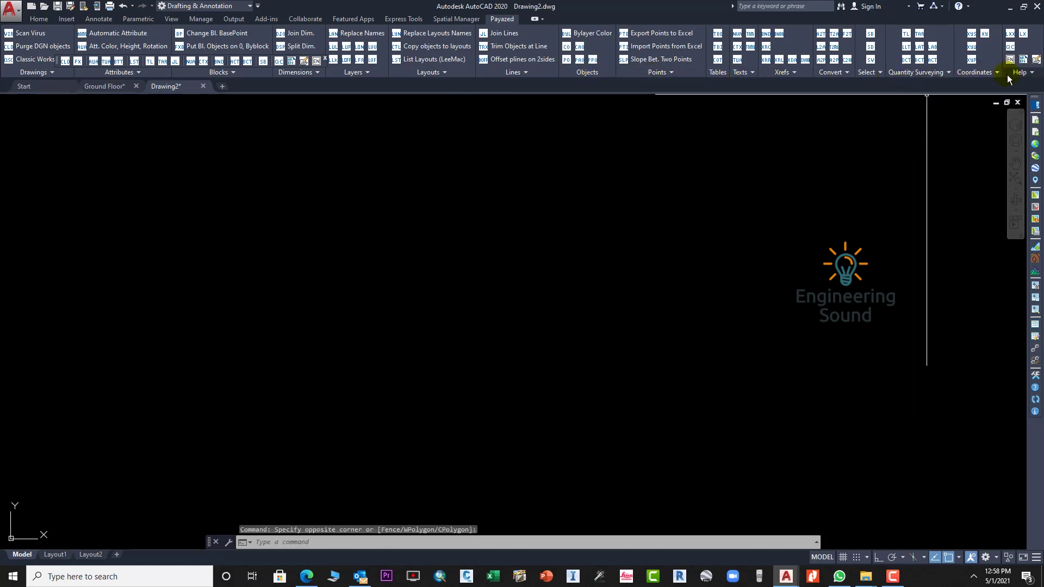
{"action": "left_click", "coordinate": [593, 219]}
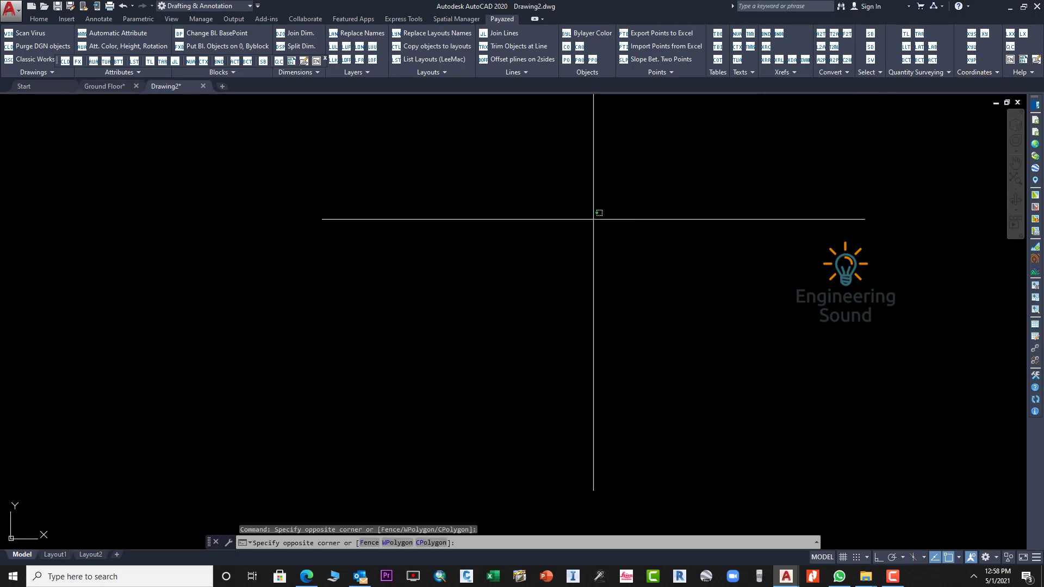
{"action": "left_click", "coordinate": [593, 219]}
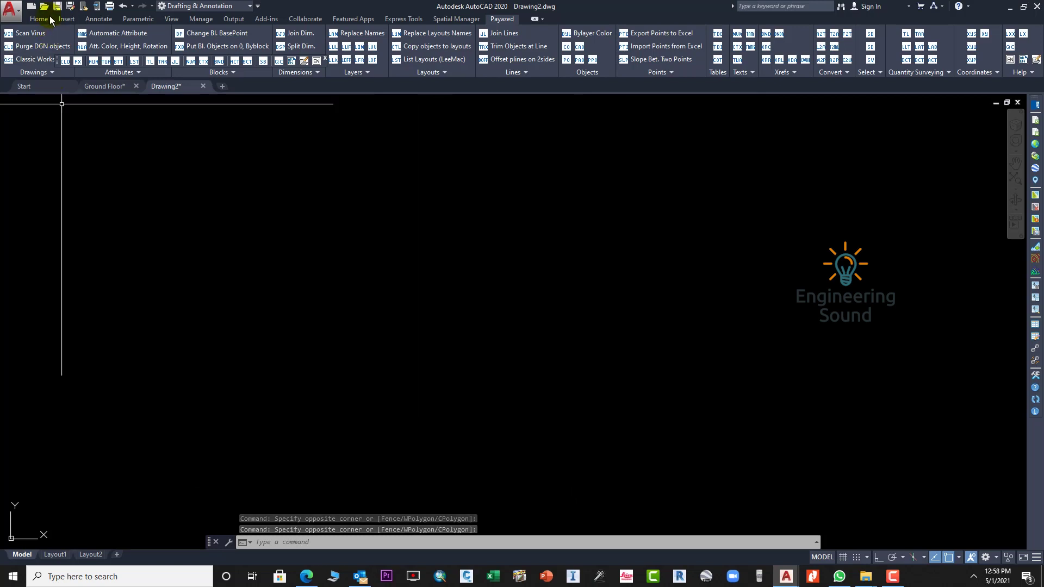
Switch to the Ground Floor drawing and bring the Master Bedroom's outer corner into view.
{"action": "left_click", "coordinate": [109, 87]}
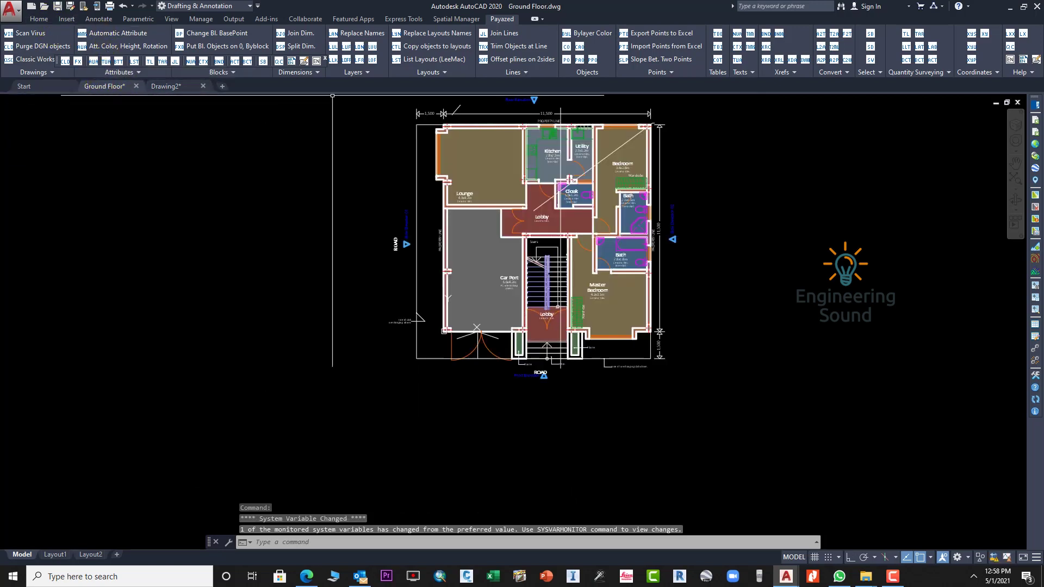
{"action": "left_click", "coordinate": [314, 163]}
{"action": "left_click", "coordinate": [380, 152]}
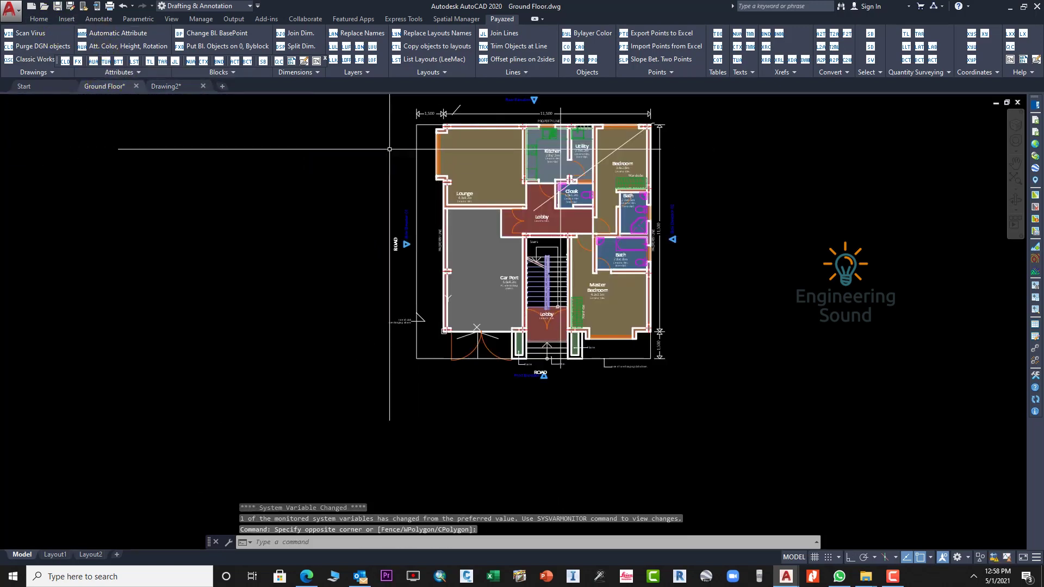
{"action": "scroll", "coordinate": [675, 409], "scroll_direction": "up", "scroll_amount": 4}
{"action": "scroll", "coordinate": [634, 283], "scroll_direction": "down", "scroll_amount": 5}
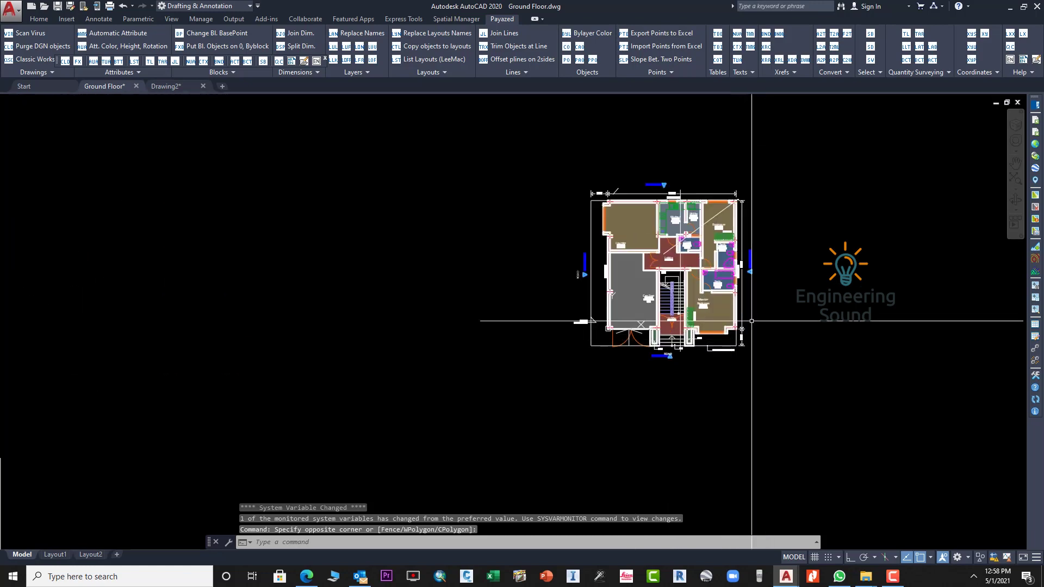
{"action": "scroll", "coordinate": [674, 321], "scroll_direction": "up", "scroll_amount": 3}
{"action": "middle_click_drag", "start_coordinate": [674, 321], "coordinate": [691, 346]}
{"action": "scroll", "coordinate": [959, 347], "scroll_direction": "up", "scroll_amount": 2}
{"action": "middle_click_drag", "start_coordinate": [958, 347], "coordinate": [932, 263]}
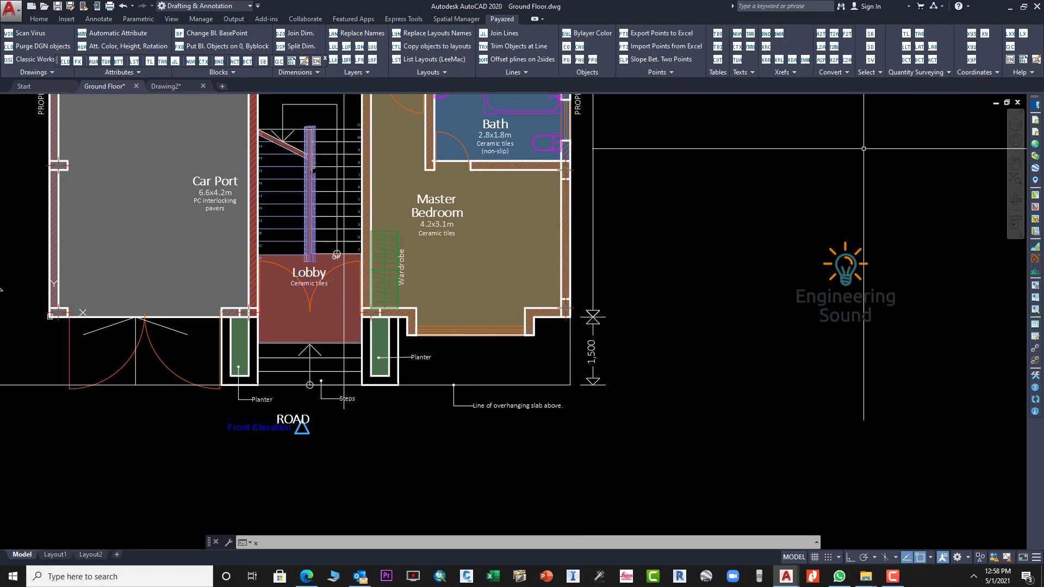
Try to run the coordinate labelling tool with the command XY.
{"action": "type", "text": "xy"}
{"action": "key", "text": "Return"}
{"action": "key", "text": "Escape"}
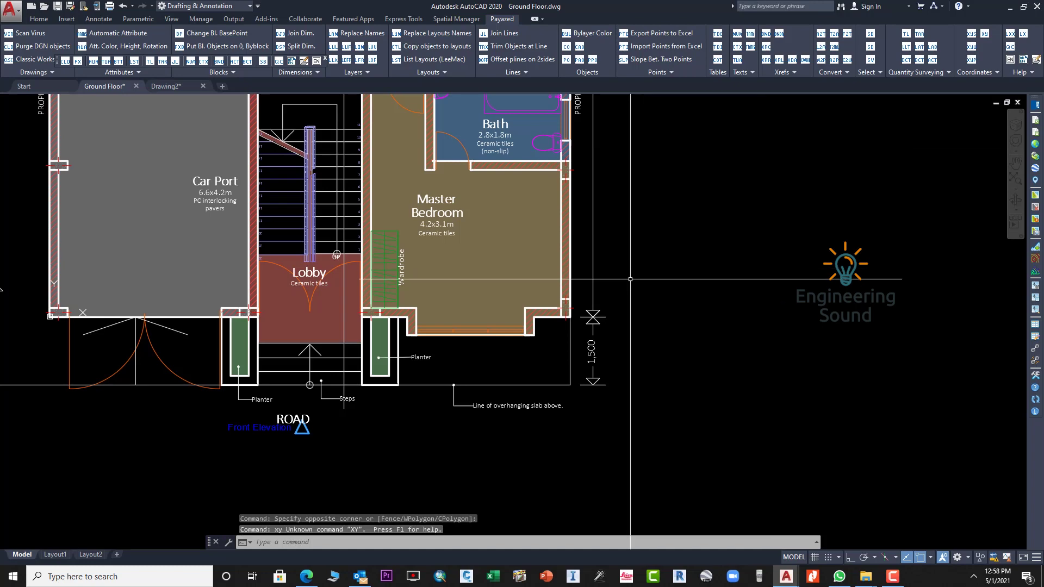
Use the Payazed XY tool to label the coordinates of the Master Bedroom's lower-right outer corner, with the text outside the plan.
{"action": "left_click", "coordinate": [985, 34]}
{"action": "scroll", "coordinate": [603, 333], "scroll_direction": "up", "scroll_amount": 4}
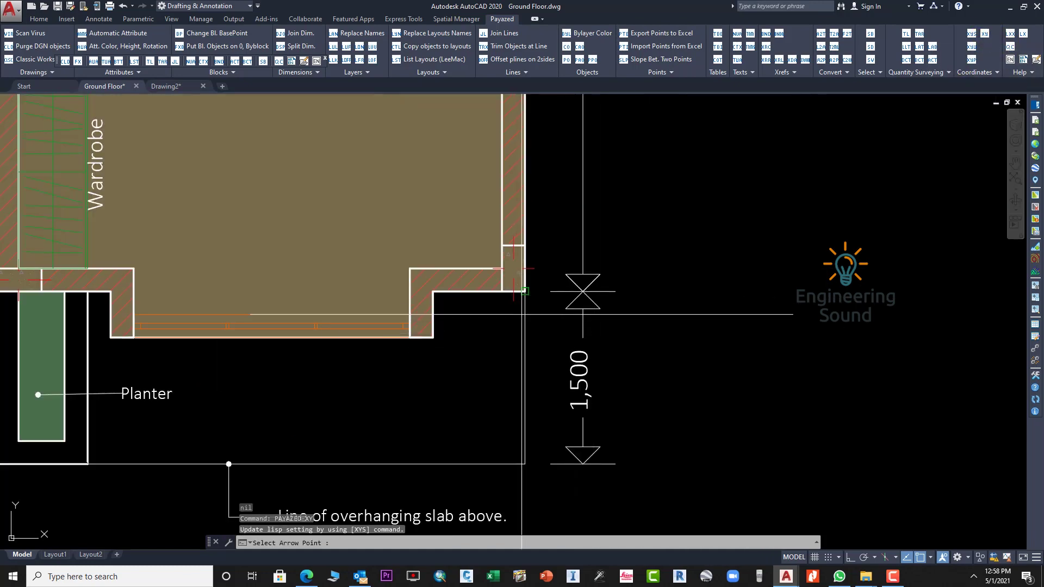
{"action": "left_click", "coordinate": [525, 292]}
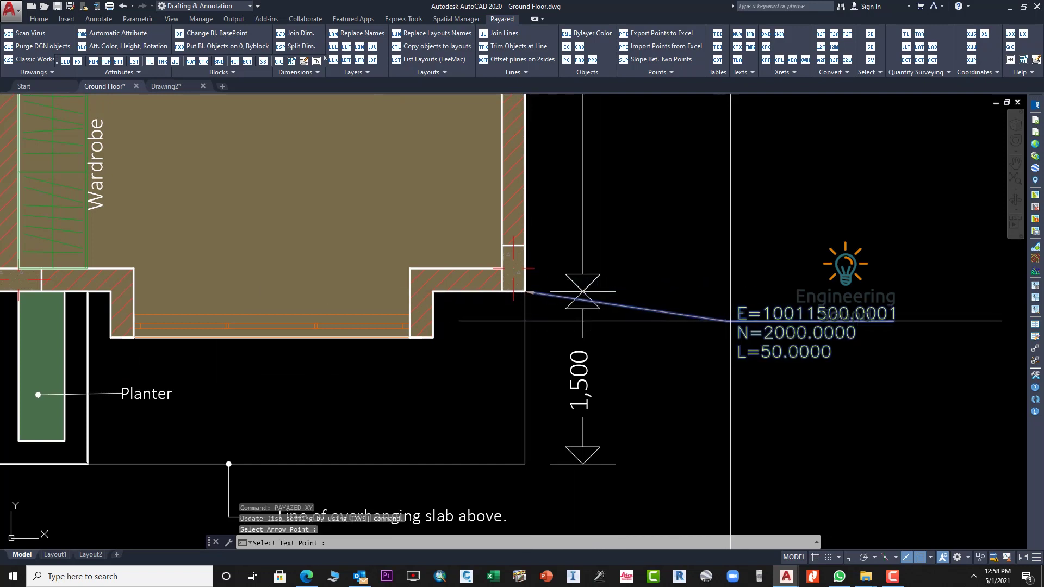
{"action": "left_click", "coordinate": [734, 314]}
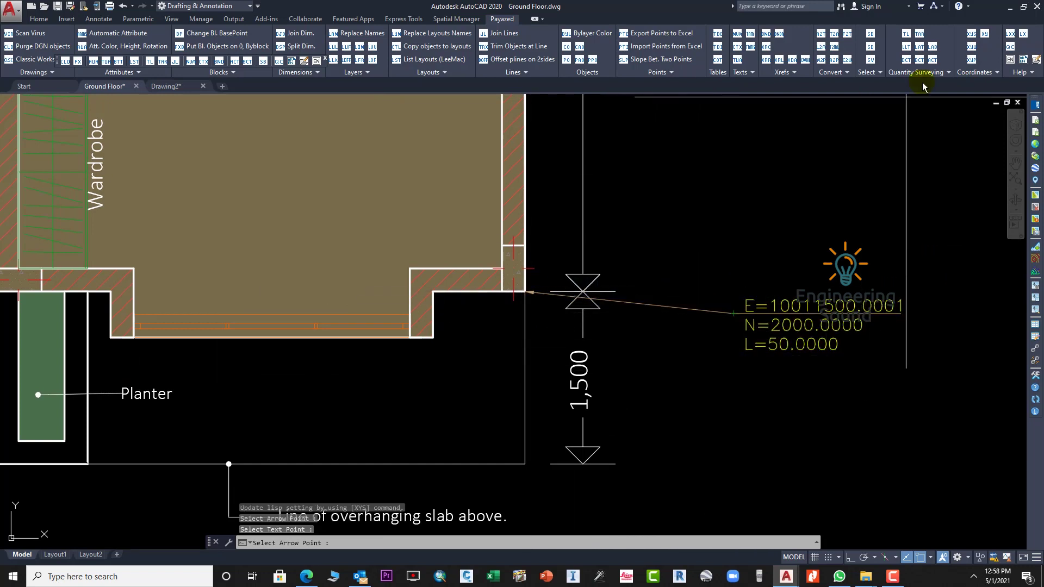
Add an XY coordinate label for the lower-left corner of the Master Bedroom's corner column, with the text below the first label.
{"action": "left_click", "coordinate": [984, 35]}
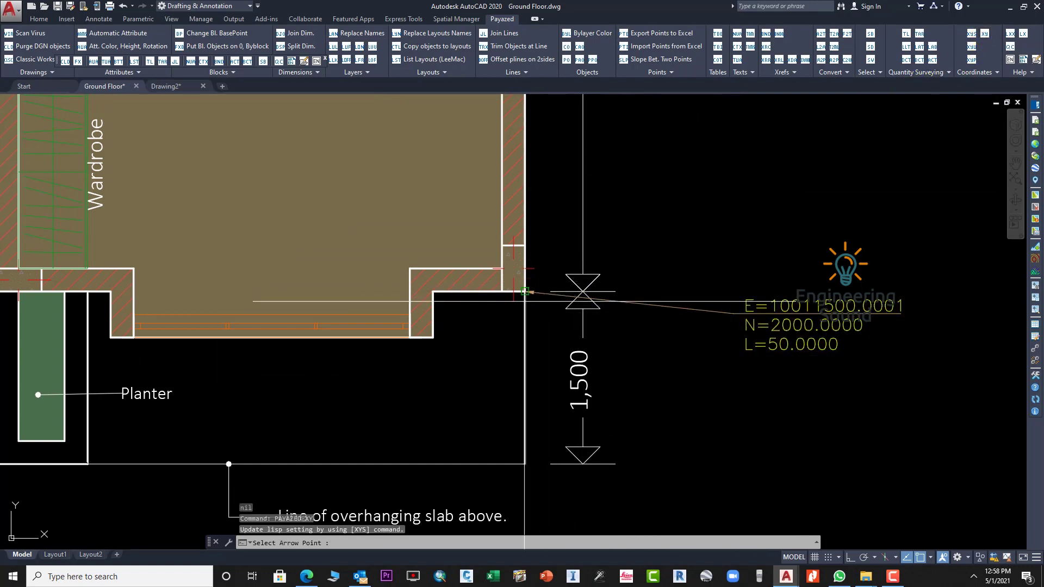
{"action": "left_click", "coordinate": [501, 292]}
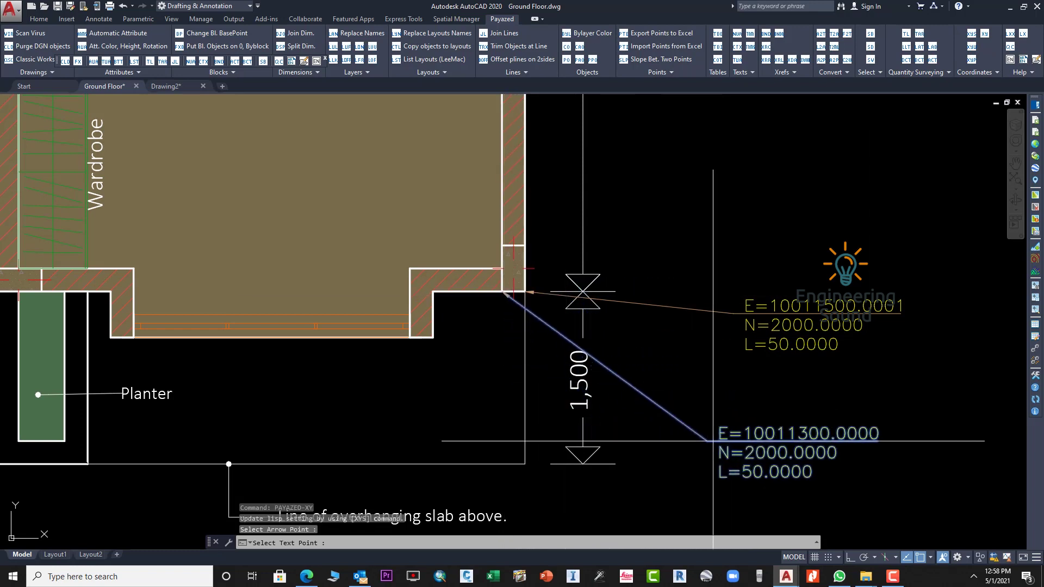
{"action": "left_click", "coordinate": [753, 441]}
Place two XY coordinate labels at the upper-left corner of the corner column, one above the other outside the plan.
{"action": "left_click", "coordinate": [502, 245]}
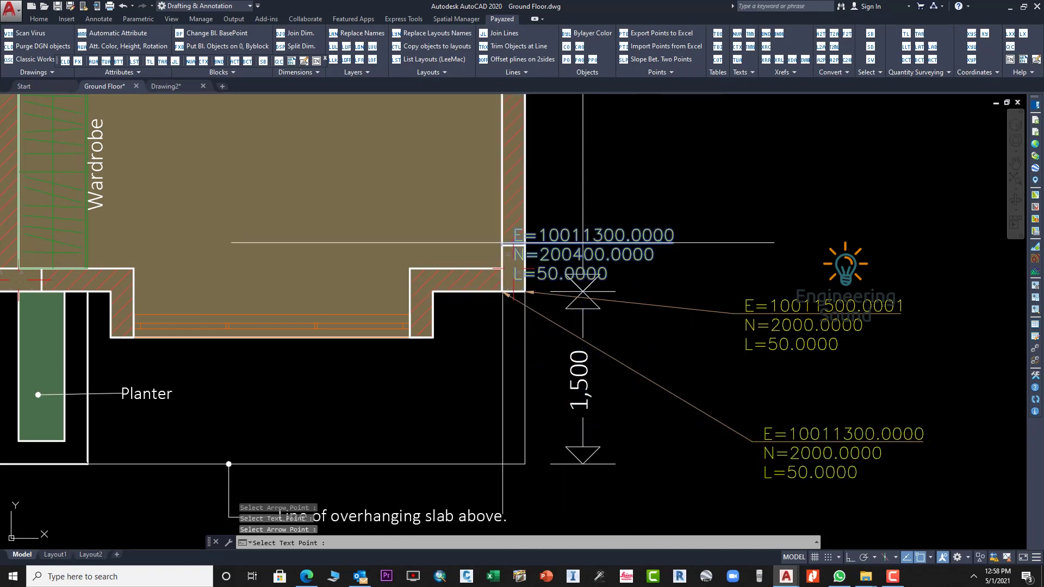
{"action": "left_click", "coordinate": [739, 206]}
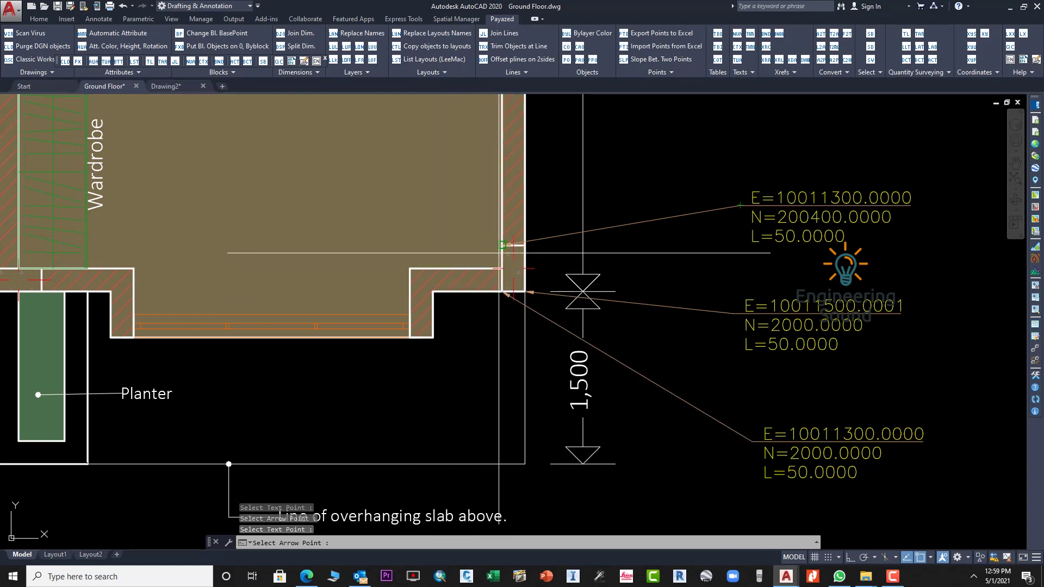
{"action": "left_click", "coordinate": [503, 245]}
{"action": "middle_click_drag", "start_coordinate": [718, 139], "coordinate": [667, 237]}
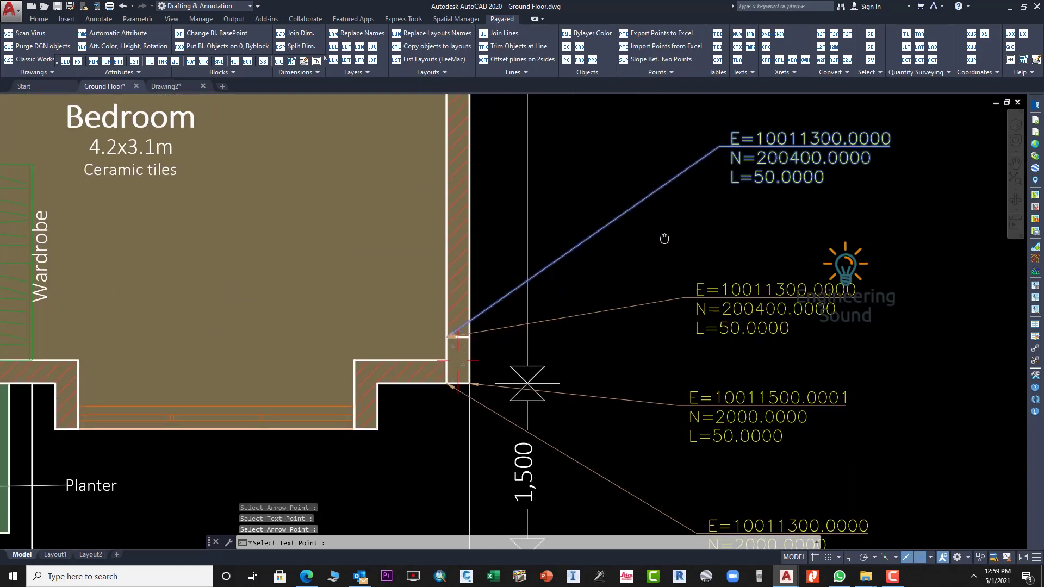
{"action": "left_click", "coordinate": [688, 196]}
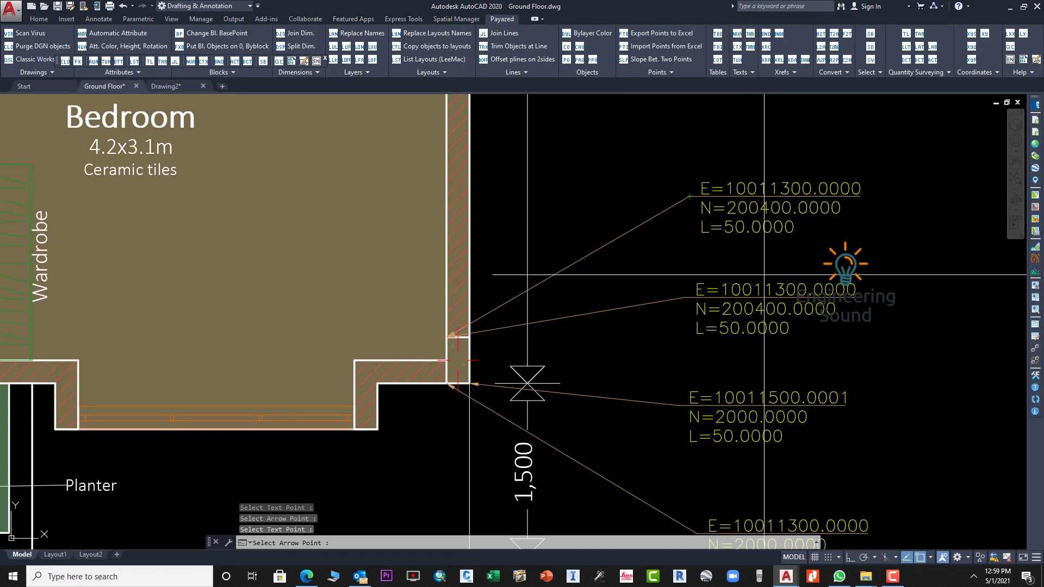
Set the Z label prefix to "L=" in the XY coordinates settings.
{"action": "scroll", "coordinate": [761, 262], "scroll_direction": "down", "scroll_amount": 3}
{"action": "middle_click_drag", "start_coordinate": [738, 291], "coordinate": [743, 214]}
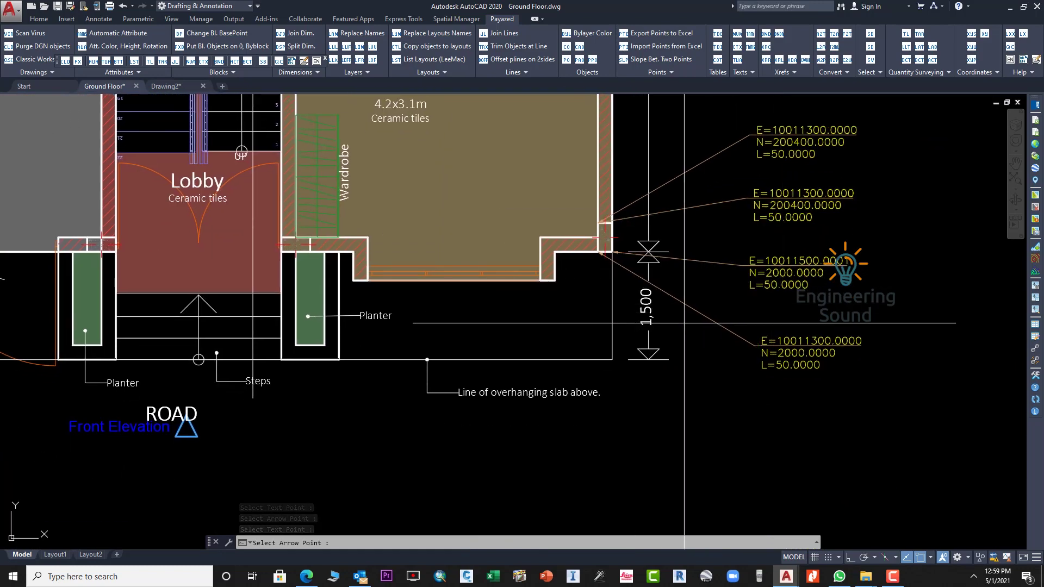
{"action": "middle_click_drag", "start_coordinate": [810, 267], "coordinate": [752, 216]}
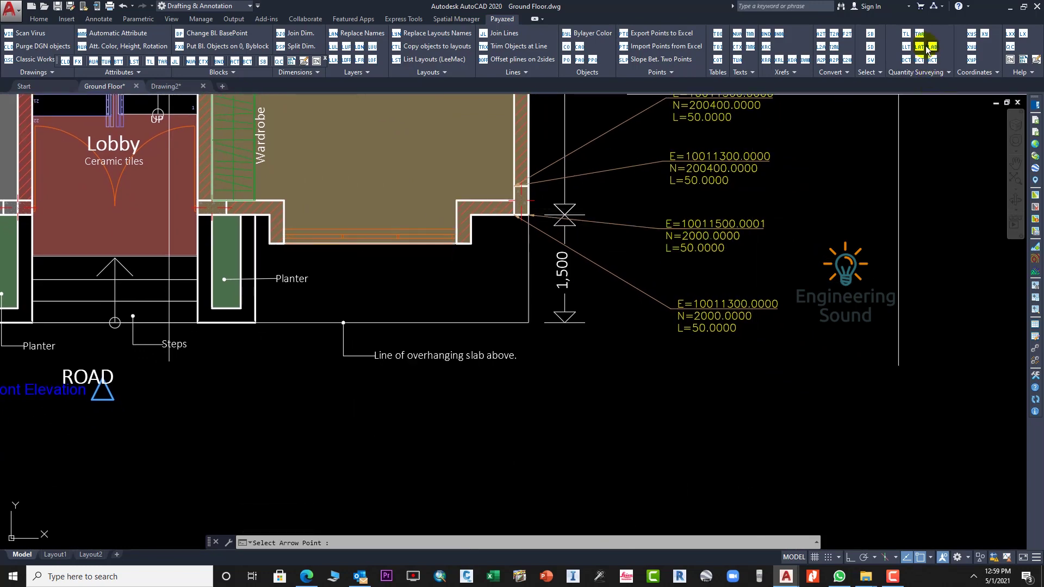
{"action": "left_click", "coordinate": [972, 38]}
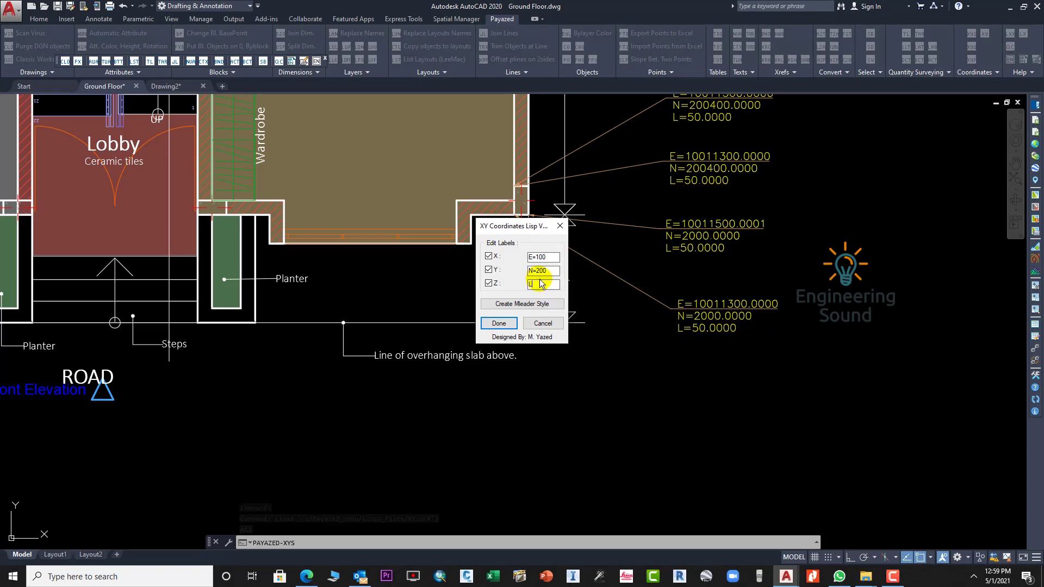
{"action": "type", "text": "L"}
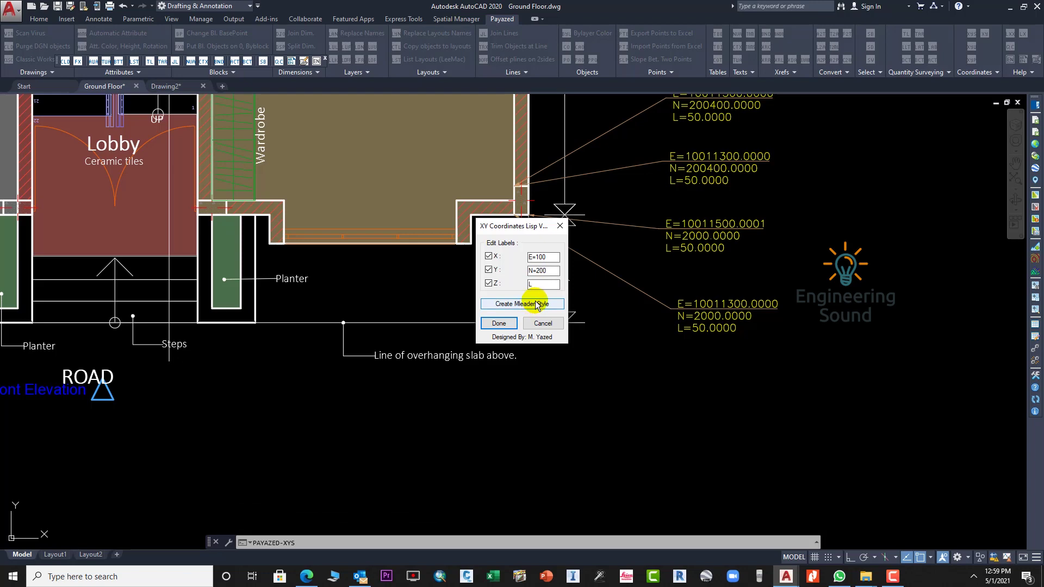
{"action": "type", "text": "="}
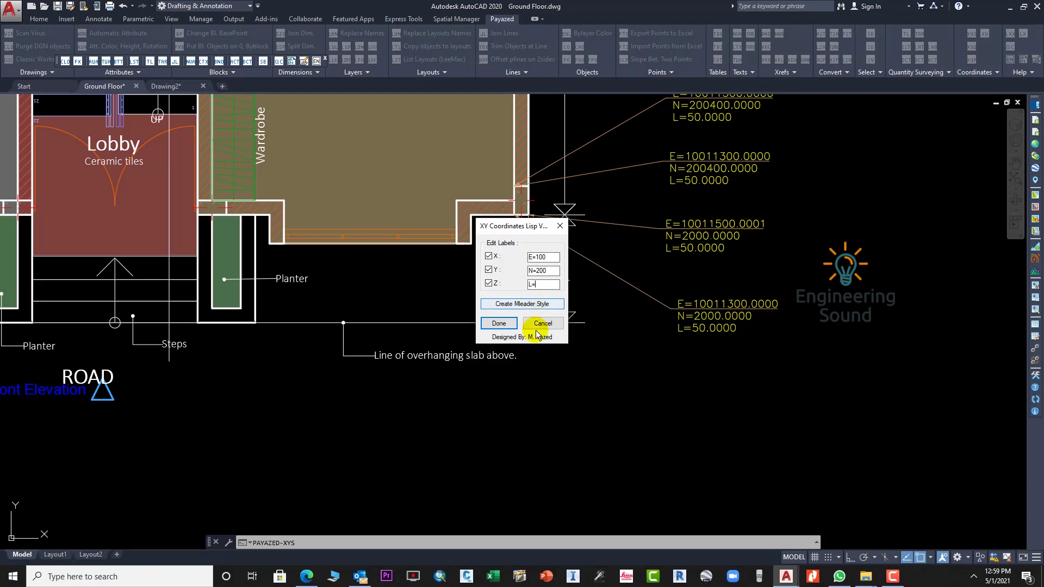
{"action": "left_click", "coordinate": [497, 324]}
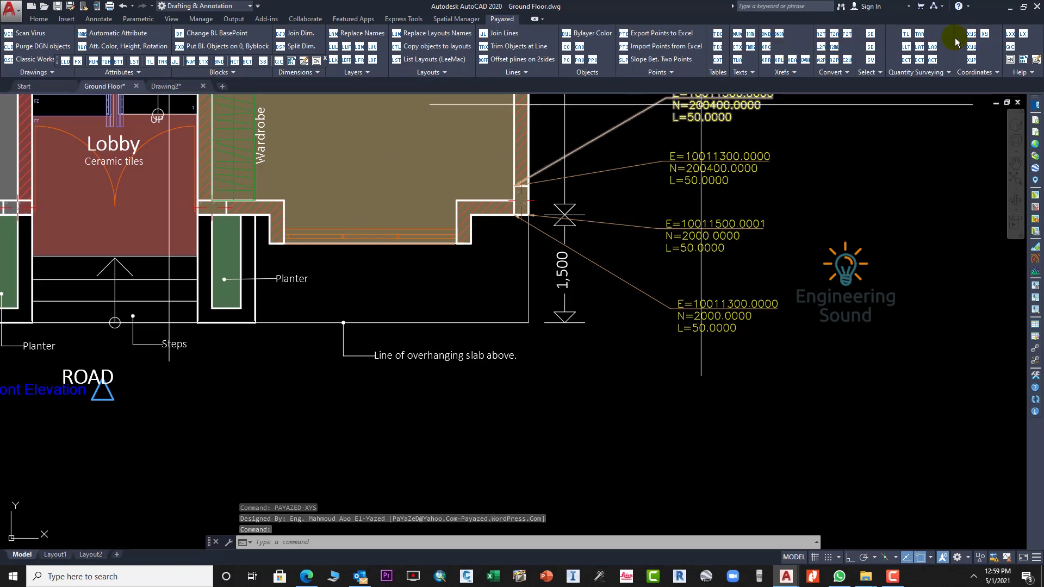
Label the XY coordinates at the outer lower-right corner of the Master Bedroom's window wall, with the text below the existing labels.
{"action": "left_click", "coordinate": [984, 33]}
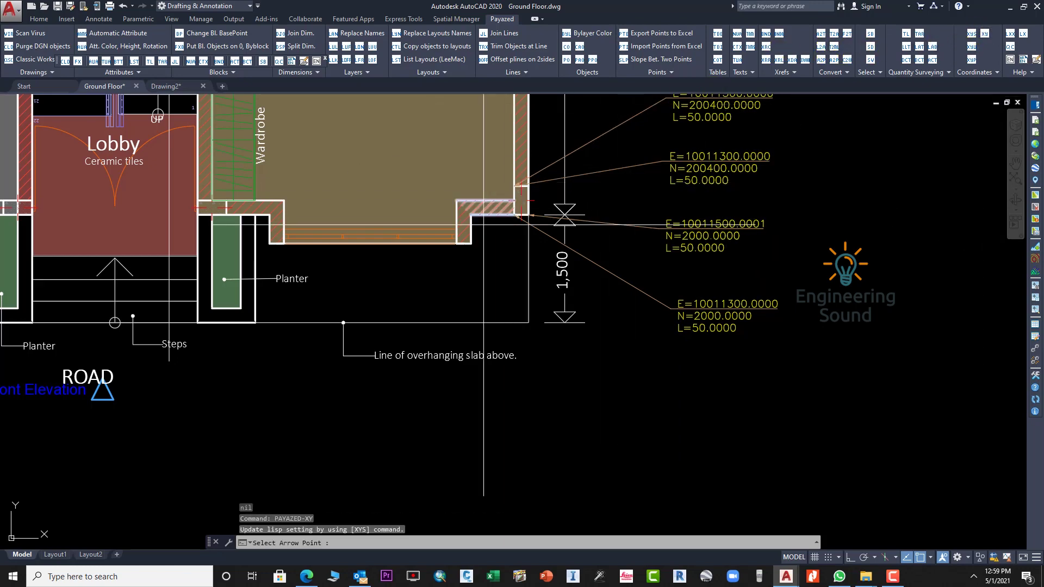
{"action": "left_click", "coordinate": [471, 243]}
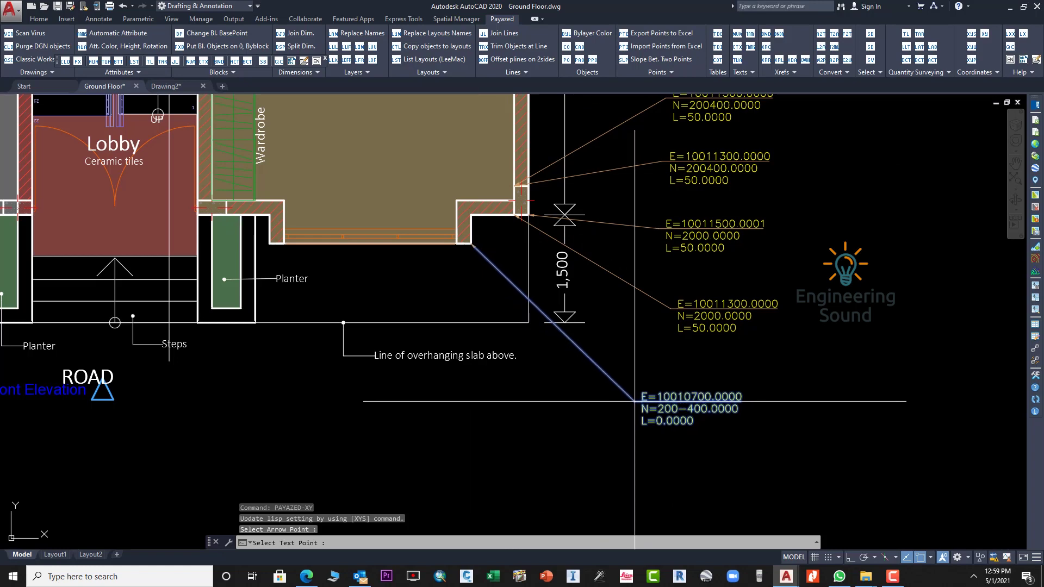
{"action": "left_click", "coordinate": [634, 402]}
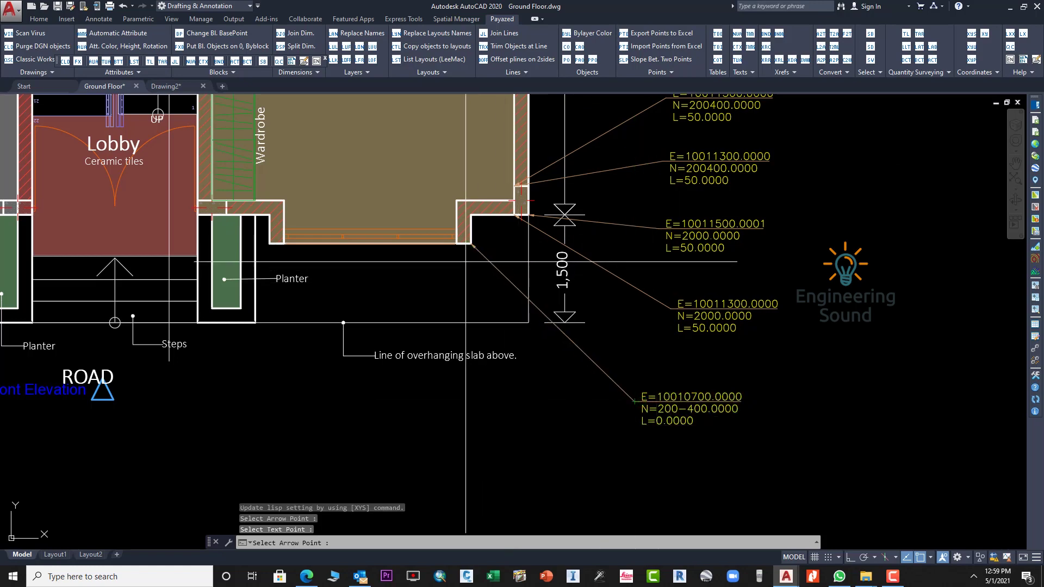
Turn off the Z label in the XY coordinates settings and label the lower-left corner of the wall stub beside the bedroom window.
{"action": "left_click", "coordinate": [971, 34]}
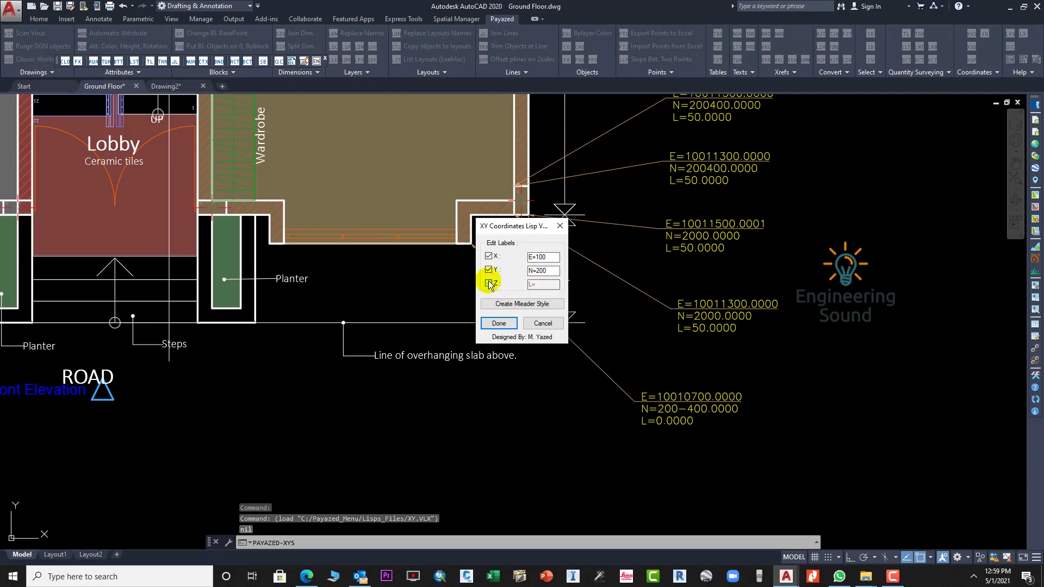
{"action": "left_click", "coordinate": [499, 323]}
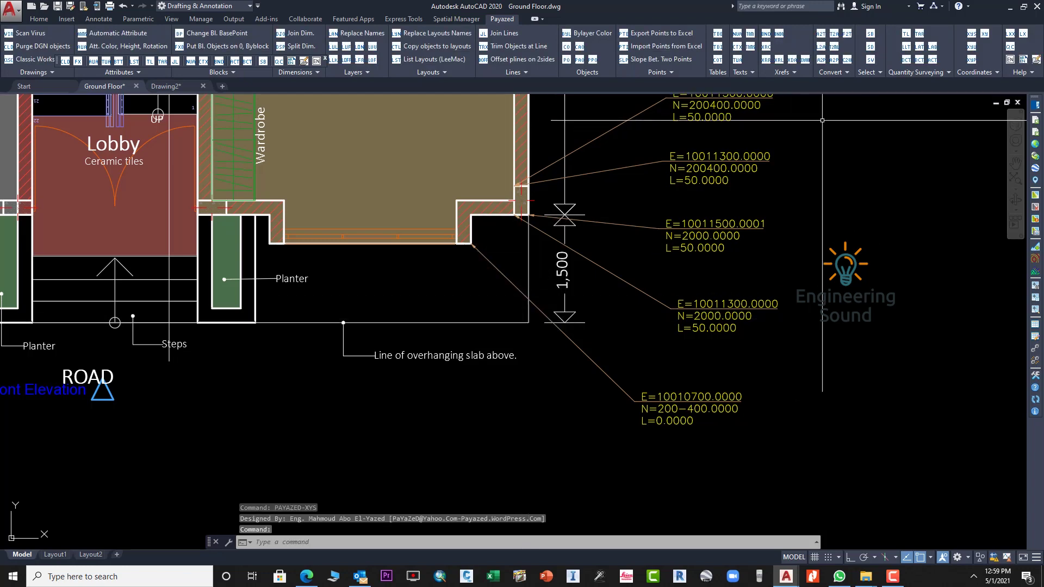
{"action": "left_click", "coordinate": [985, 34]}
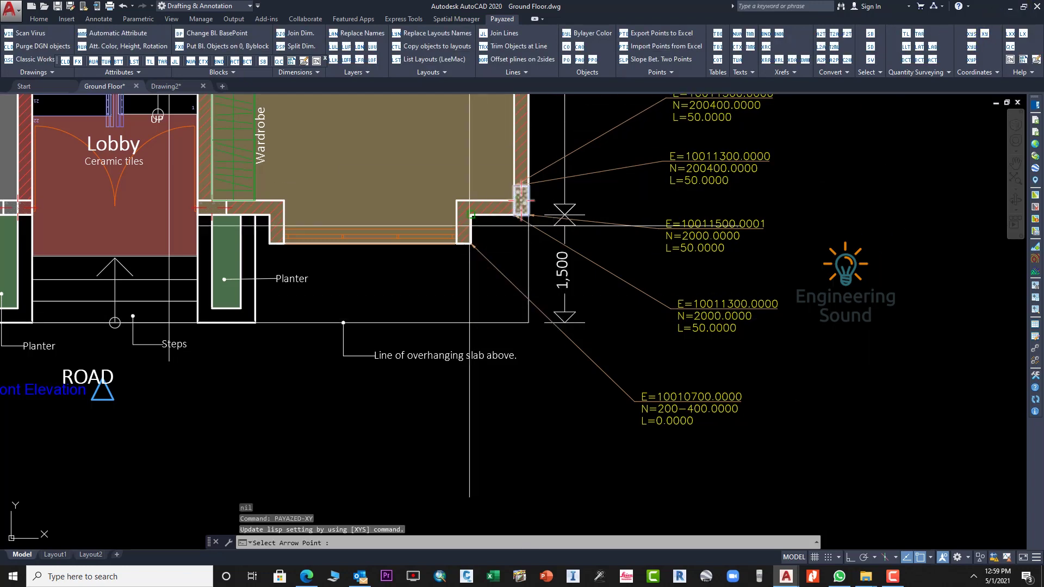
{"action": "left_click", "coordinate": [458, 243]}
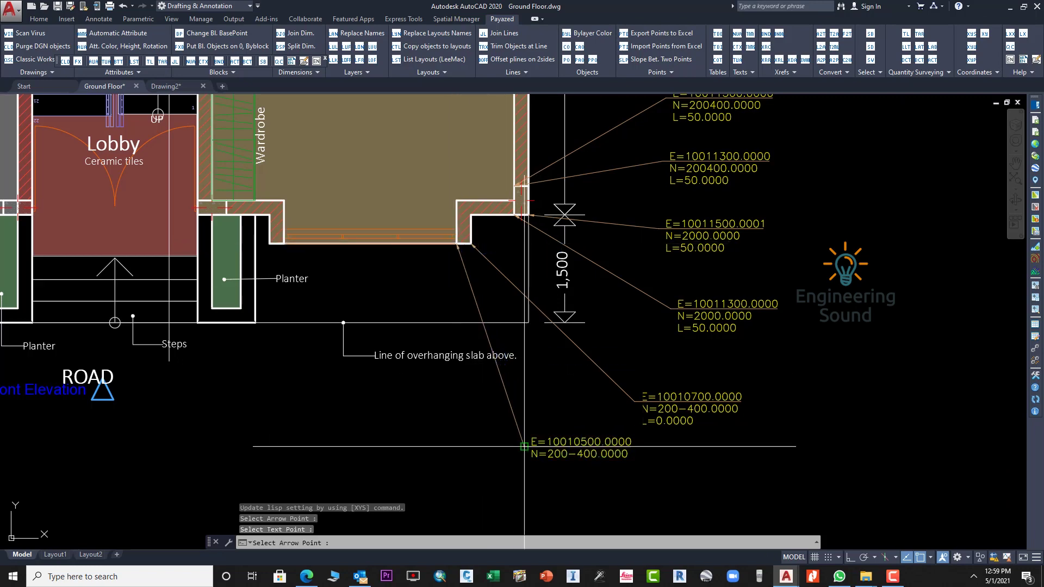
{"action": "left_click", "coordinate": [523, 447]}
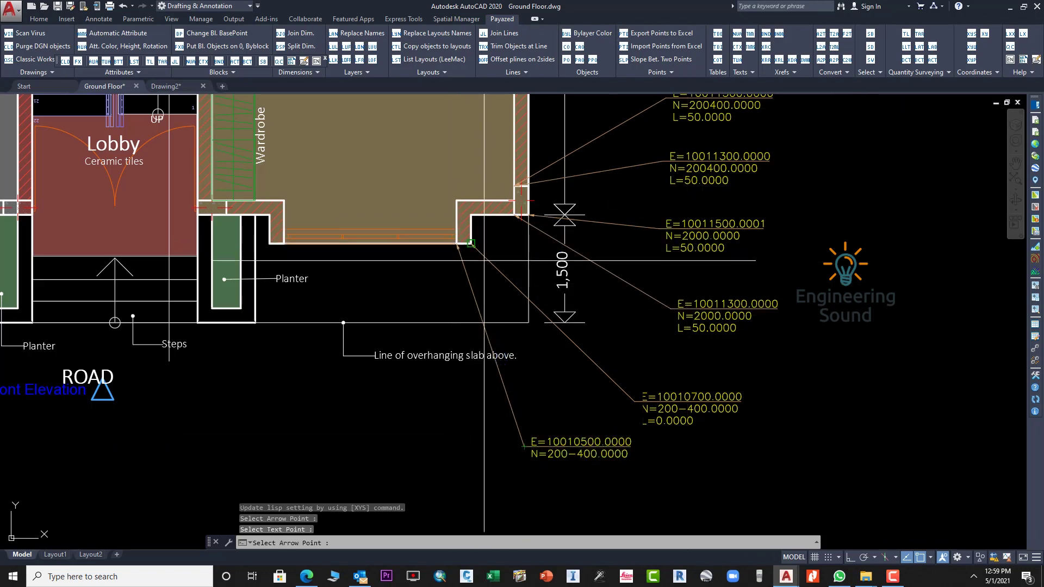
Add an XY coordinate label at the upper-left corner of the wall stub beside the bedroom window, with the text below the plan.
{"action": "scroll", "coordinate": [471, 243], "scroll_direction": "down", "scroll_amount": 2}
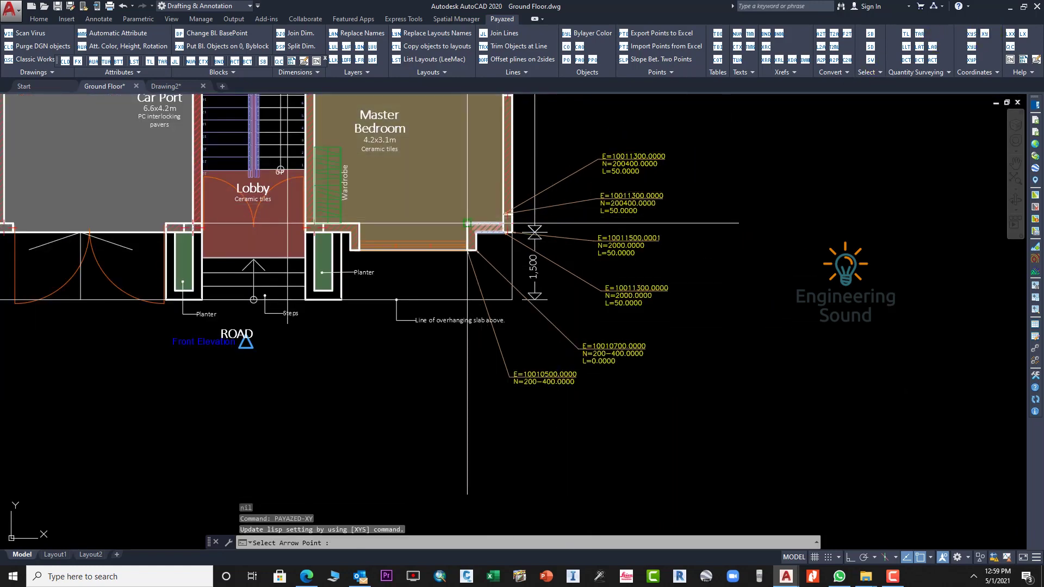
{"action": "left_click", "coordinate": [466, 224]}
{"action": "left_click", "coordinate": [377, 412]}
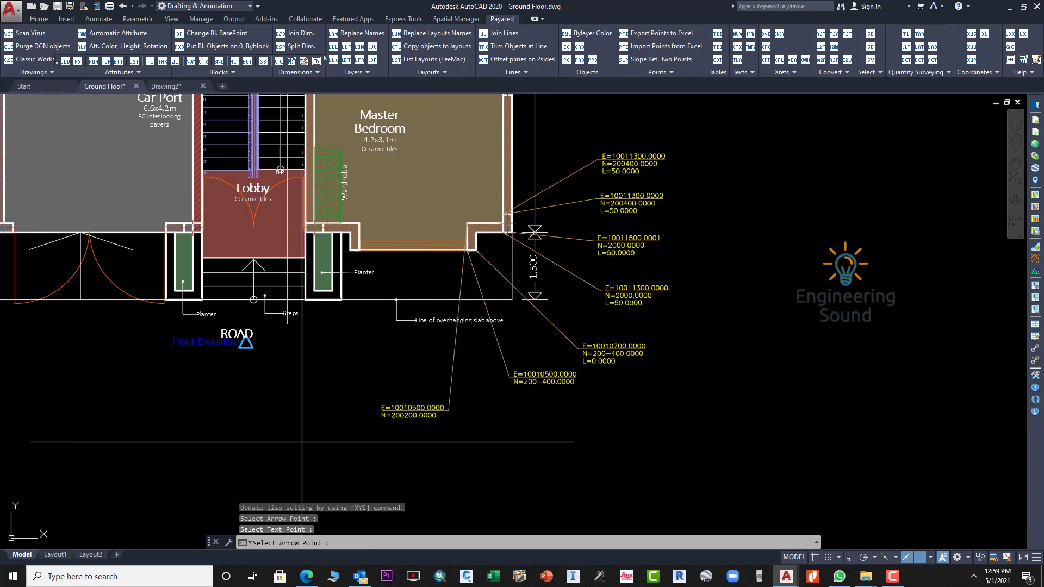
{"action": "scroll", "coordinate": [411, 411], "scroll_direction": "up", "scroll_amount": 4}
{"action": "scroll", "coordinate": [552, 402], "scroll_direction": "down", "scroll_amount": 8}
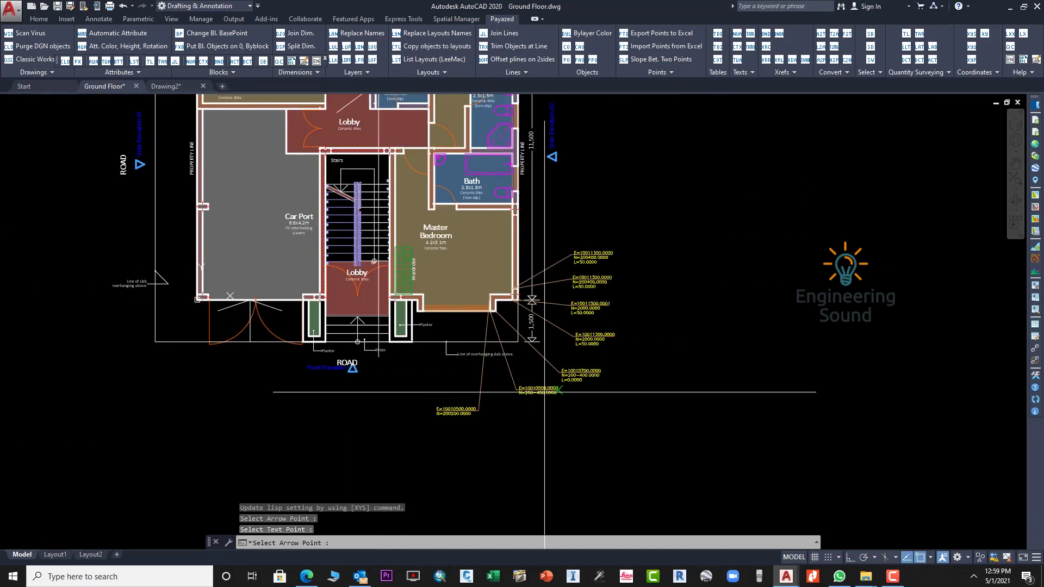
End the XY coordinate labelling and erase the old rectangle, circle and lines beside the floor plan.
{"action": "scroll", "coordinate": [560, 404], "scroll_direction": "up", "scroll_amount": 3}
{"action": "scroll", "coordinate": [562, 405], "scroll_direction": "down", "scroll_amount": 5}
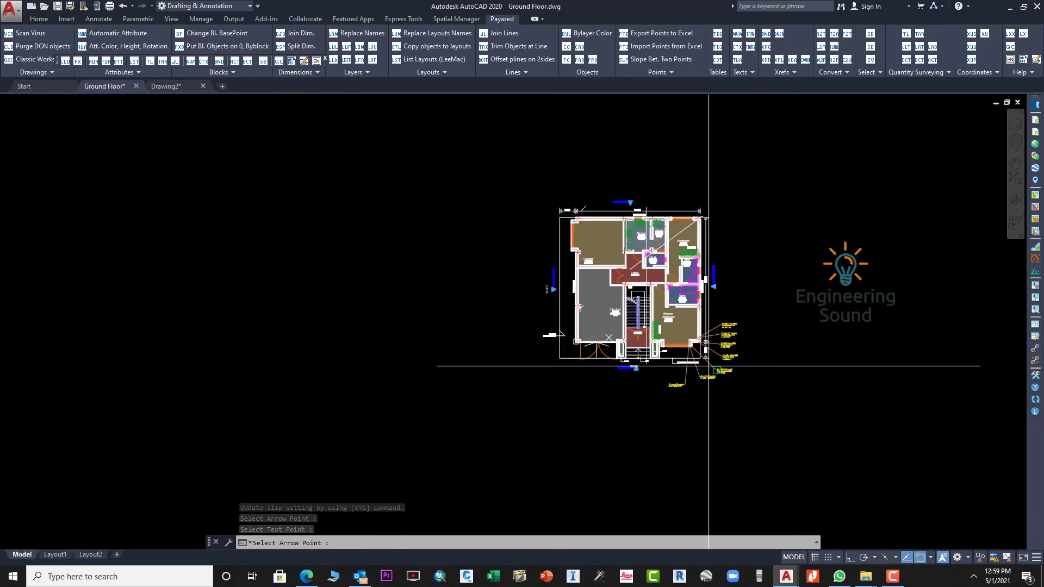
{"action": "mouse_move", "coordinate": [479, 326]}
{"action": "middle_mouse_down"}
{"action": "mouse_move", "coordinate": [536, 326]}
{"action": "mouse_move", "coordinate": [661, 287]}
{"action": "middle_mouse_up"}
{"action": "scroll", "coordinate": [560, 298], "scroll_direction": "down", "scroll_amount": 4}
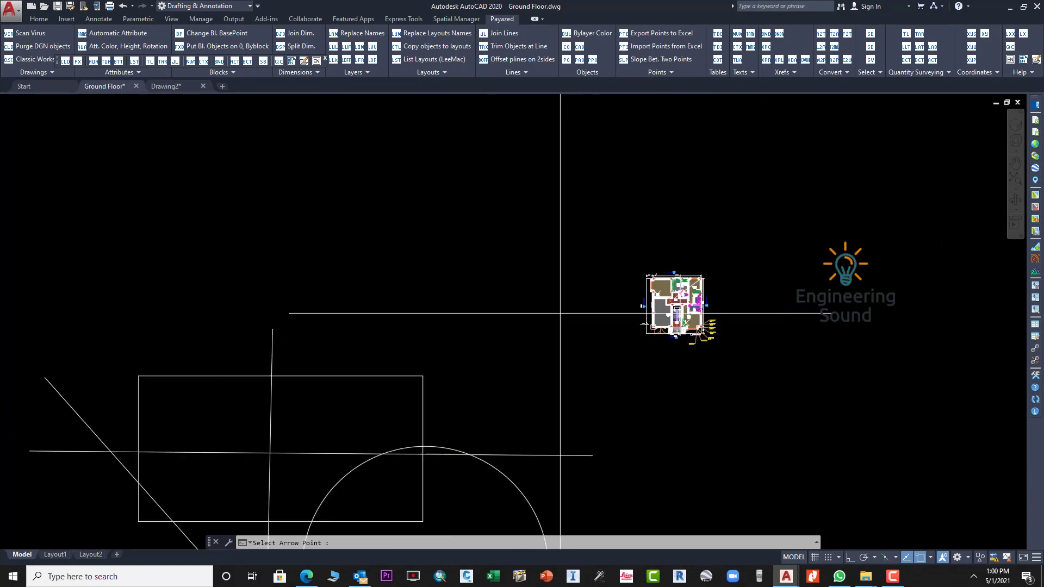
{"action": "scroll", "coordinate": [549, 214], "scroll_direction": "down", "scroll_amount": 2}
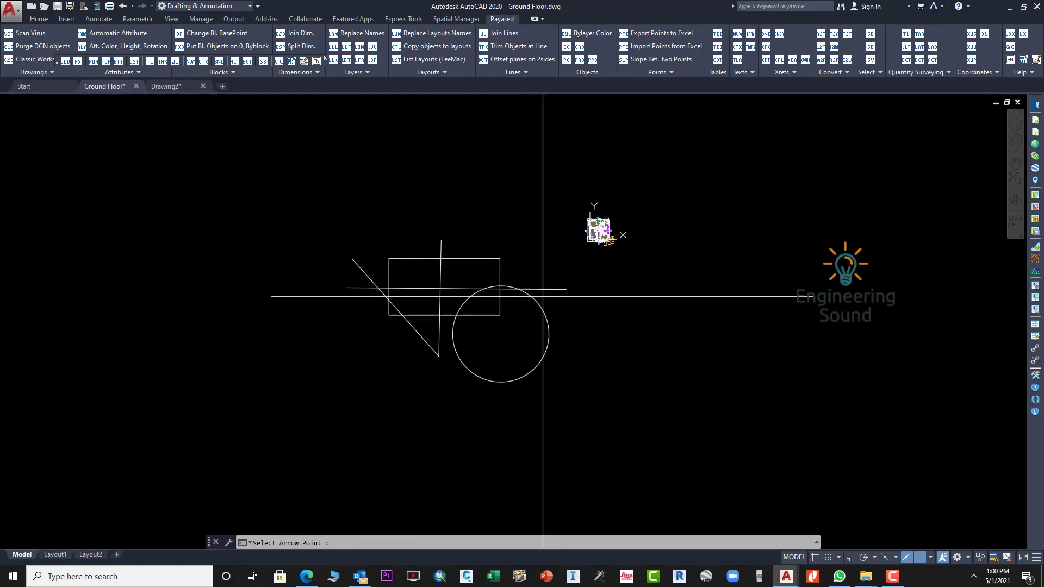
{"action": "left_click", "coordinate": [555, 361]}
{"action": "key", "text": "Escape"}
{"action": "left_click", "coordinate": [565, 371]}
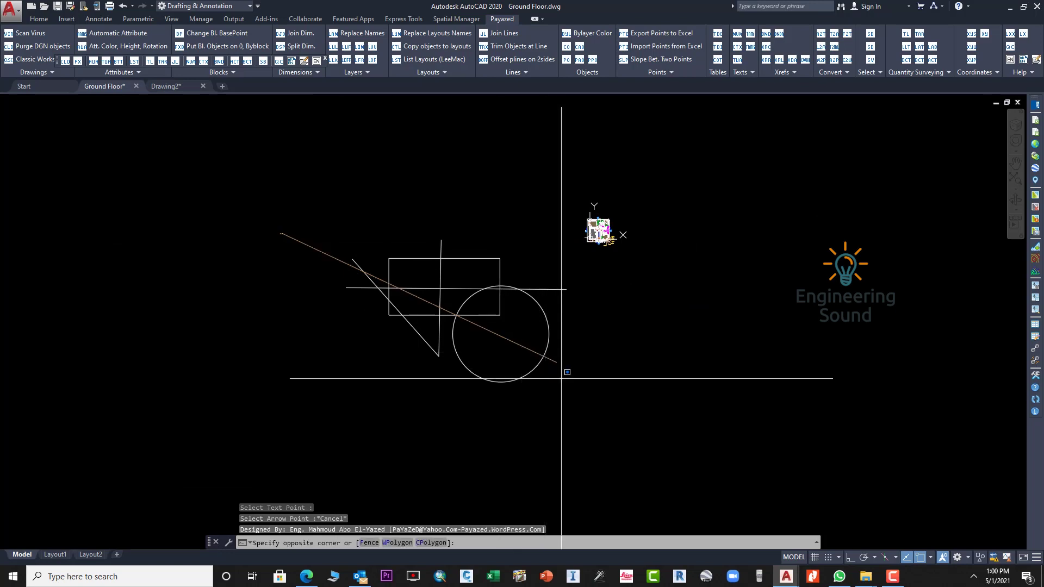
{"action": "key", "text": "Escape"}
{"action": "key", "text": "Escape"}
{"action": "key", "text": "Escape"}
{"action": "left_click", "coordinate": [597, 391]}
{"action": "left_click", "coordinate": [429, 272]}
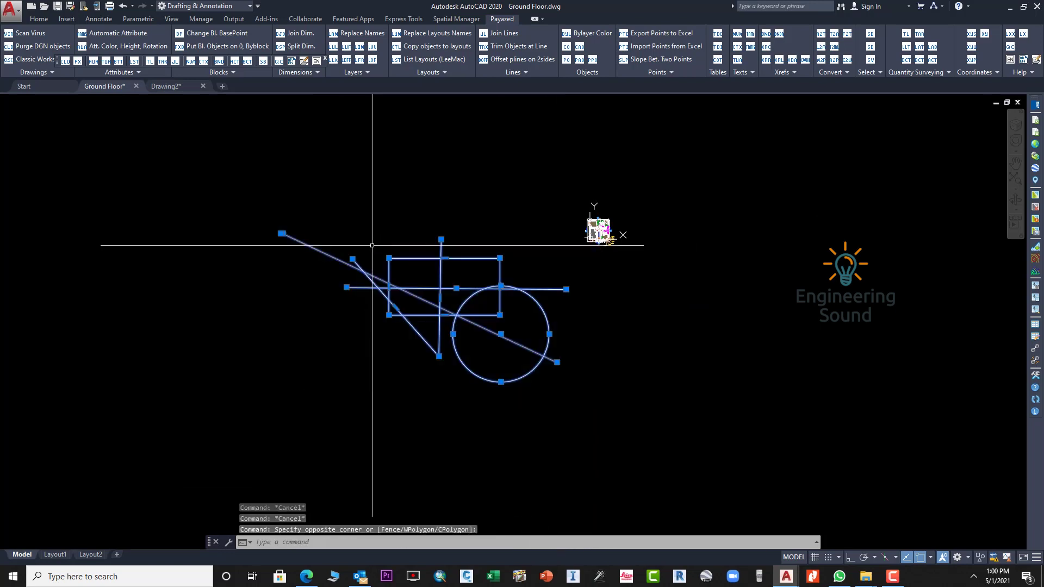
{"action": "key", "text": "Delete"}
Draw a circle about 30,840 units in circumference in the empty area left of the floor plan.
{"action": "scroll", "coordinate": [586, 268], "scroll_direction": "up", "scroll_amount": 4}
{"action": "mouse_move", "coordinate": [585, 268]}
{"action": "middle_mouse_down"}
{"action": "mouse_move", "coordinate": [544, 311]}
{"action": "mouse_move", "coordinate": [508, 299]}
{"action": "middle_mouse_up"}
{"action": "scroll", "coordinate": [508, 293], "scroll_direction": "down", "scroll_amount": 2}
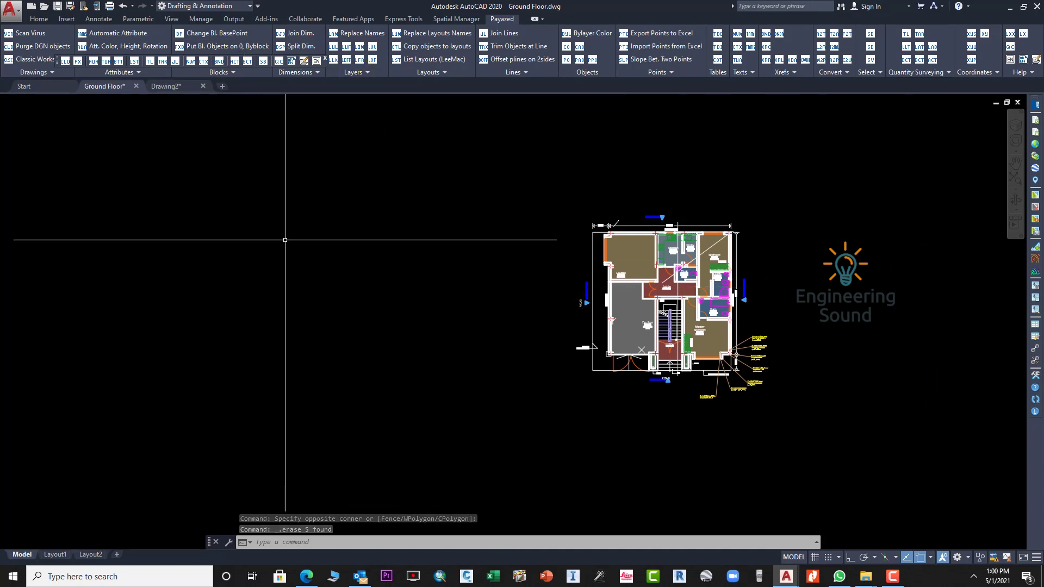
{"action": "type", "text": "c"}
{"action": "key", "text": "Return"}
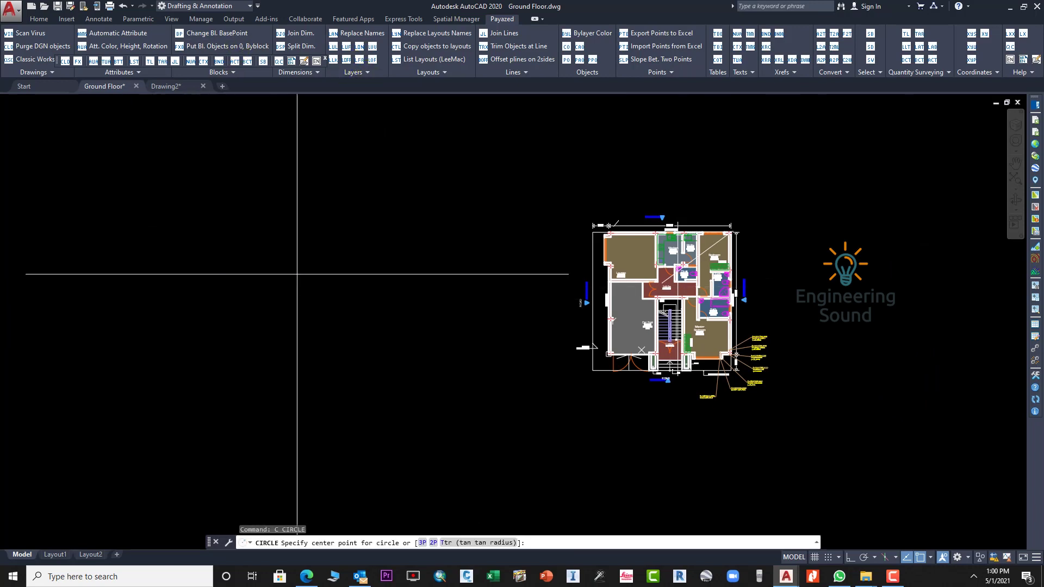
{"action": "left_click", "coordinate": [307, 317]}
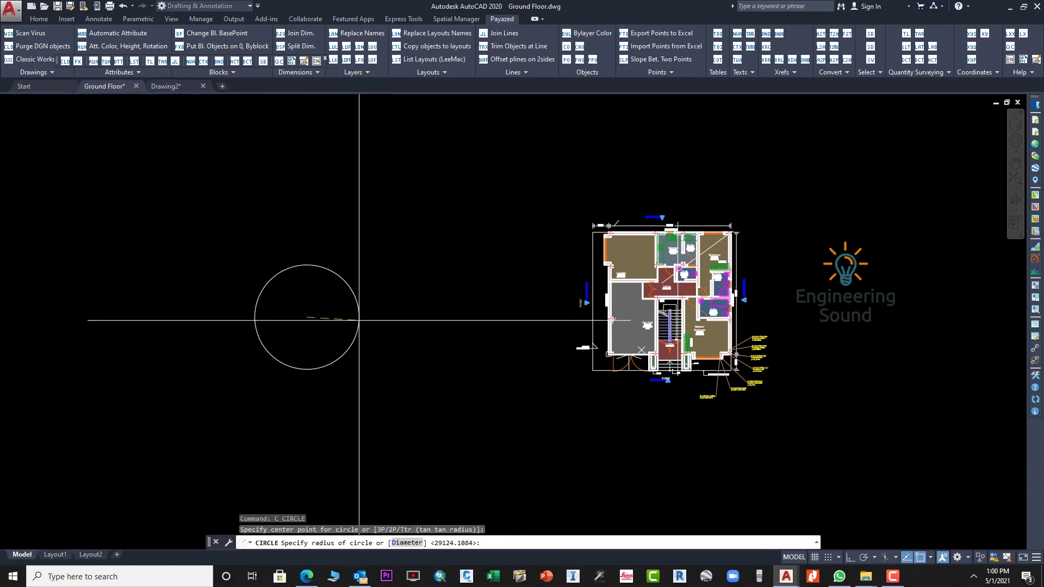
{"action": "left_click", "coordinate": [360, 314]}
Draw a horizontal rectangle about 33,340 units in perimeter below and to the left of the circle.
{"action": "middle_click_drag", "start_coordinate": [419, 319], "coordinate": [554, 264]}
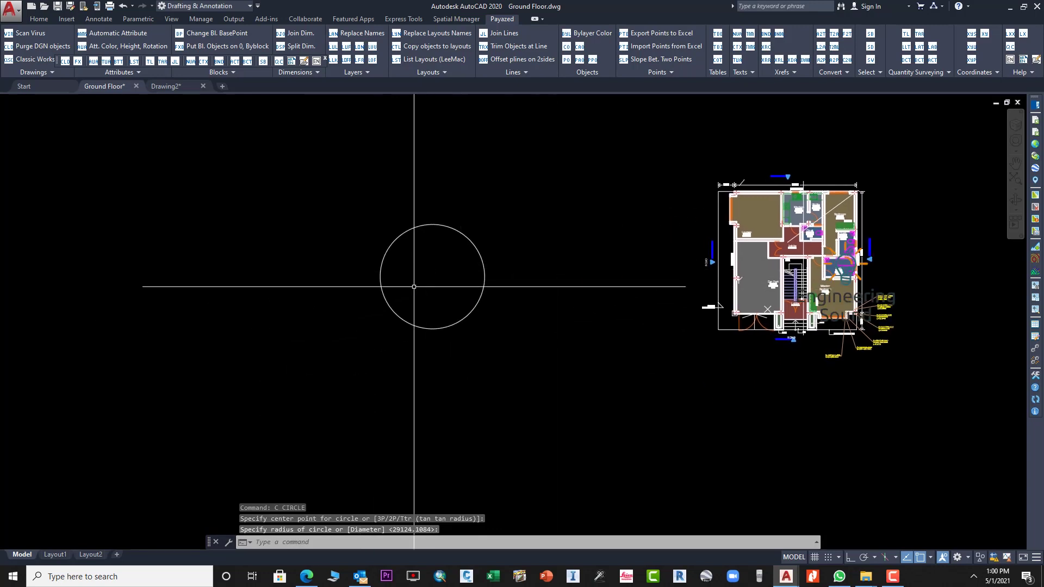
{"action": "type", "text": "rec"}
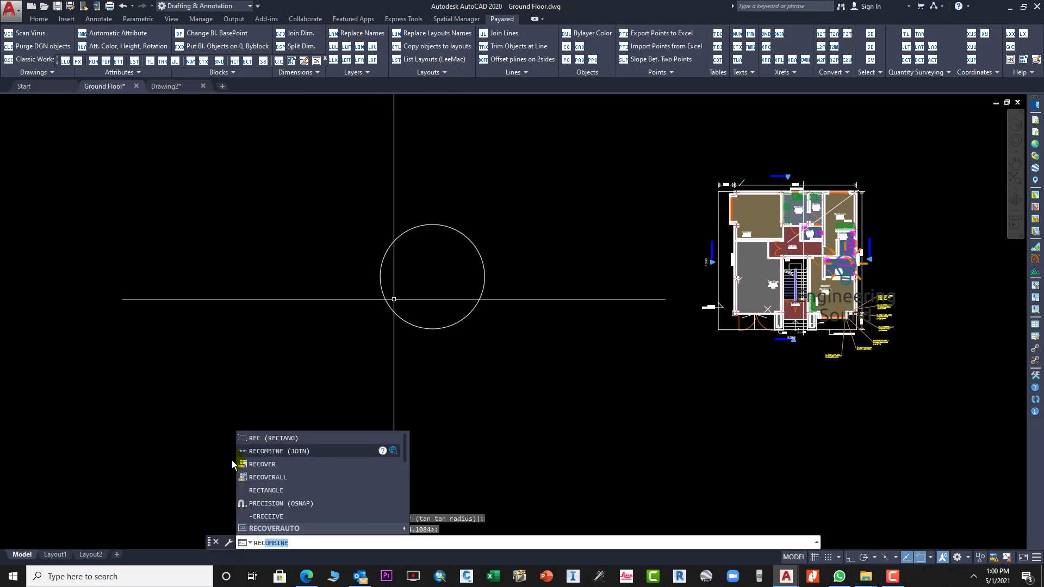
{"action": "left_click", "coordinate": [272, 438]}
{"action": "scroll", "coordinate": [350, 359], "scroll_direction": "down", "scroll_amount": 2}
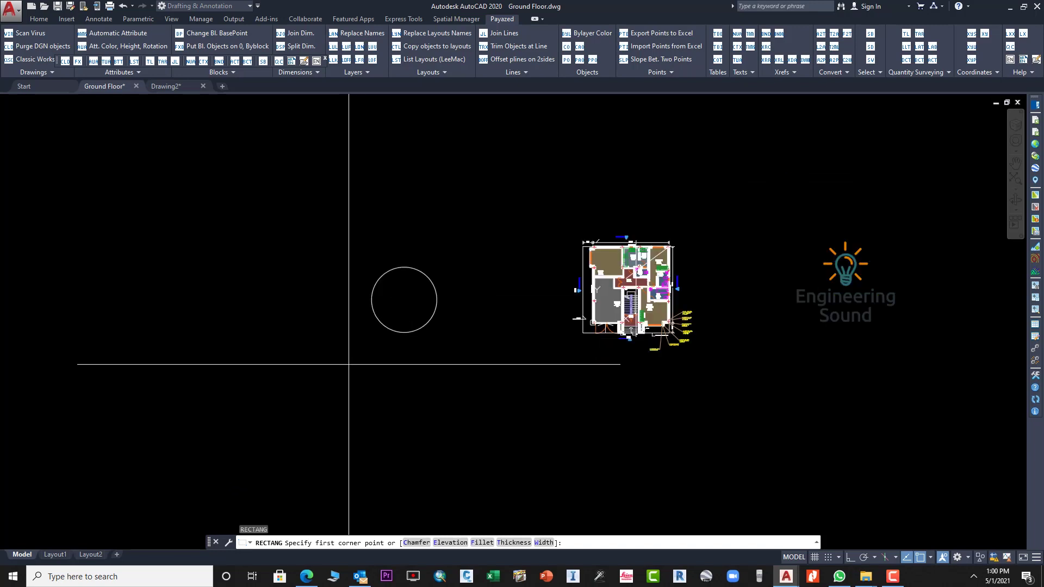
{"action": "left_click", "coordinate": [316, 303]}
{"action": "left_click", "coordinate": [395, 333]}
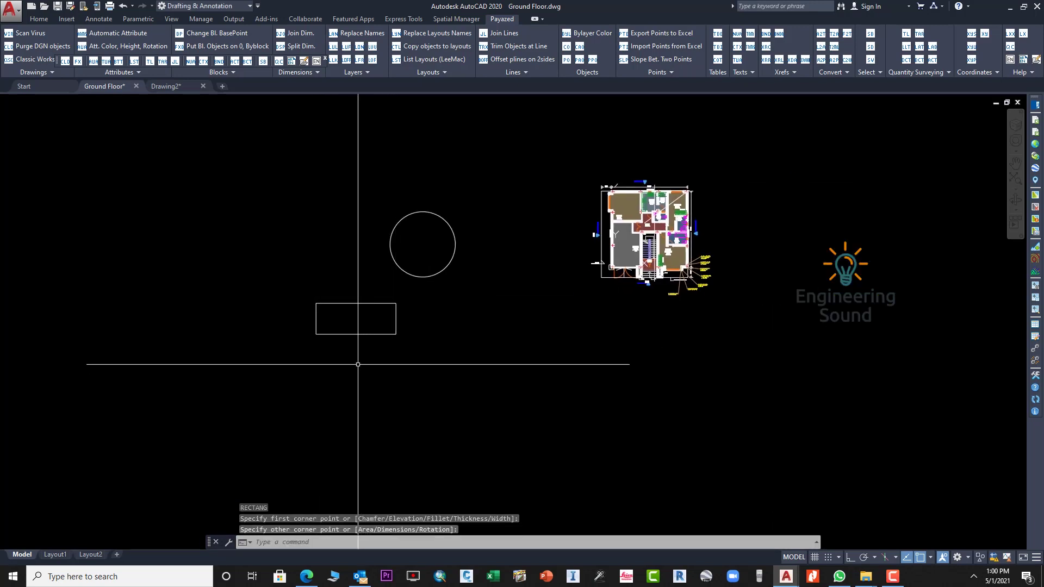
Draw an open zigzag polyline of four segments, about 51,600 units long, left of the circle.
{"action": "type", "text": "pl"}
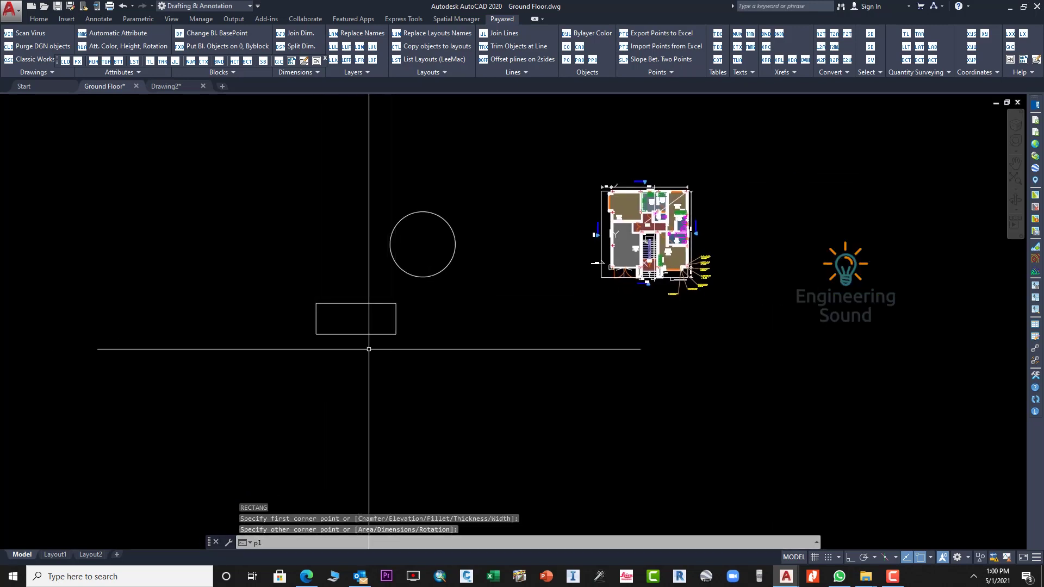
{"action": "key", "text": "Return"}
{"action": "left_click", "coordinate": [219, 241]}
{"action": "left_click", "coordinate": [346, 244]}
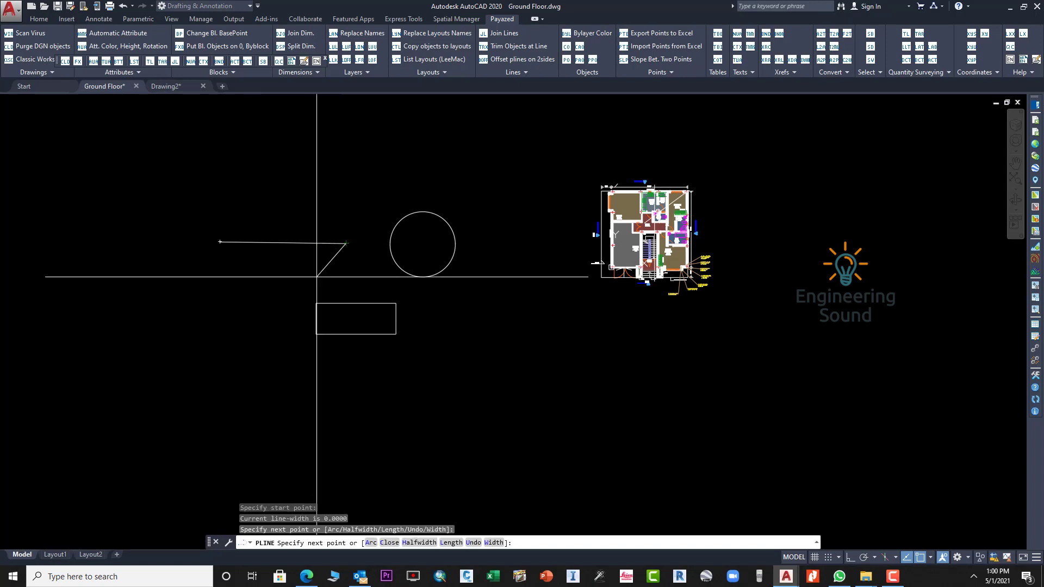
{"action": "left_click", "coordinate": [317, 277]}
{"action": "left_click", "coordinate": [264, 218]}
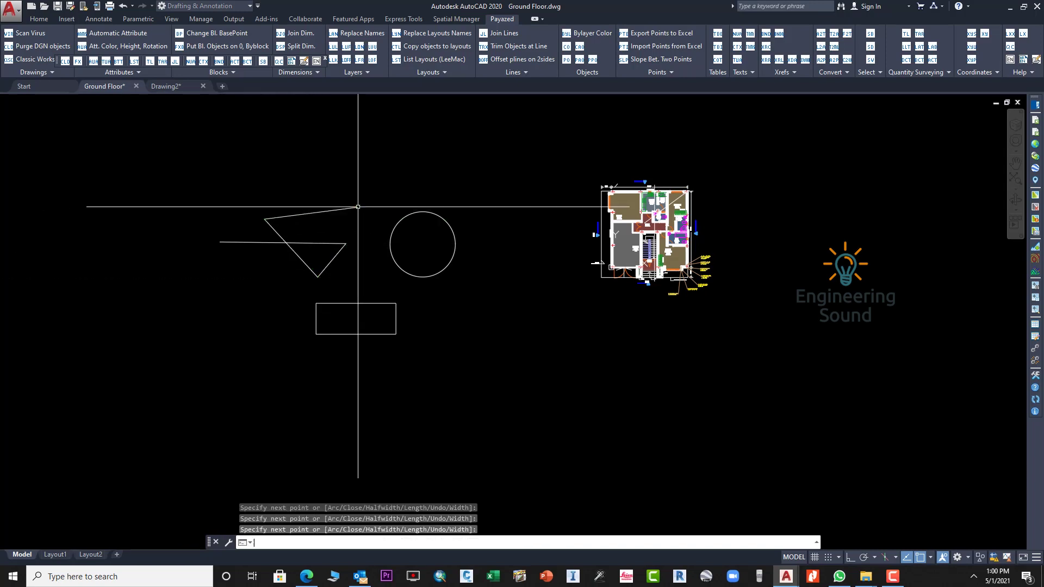
{"action": "left_click", "coordinate": [357, 206]}
{"action": "key", "text": "Return"}
Draw three connected lines, totalling about 66,550 units, running below the circle, up its right side and back above it.
{"action": "type", "text": "l"}
{"action": "key", "text": "Return"}
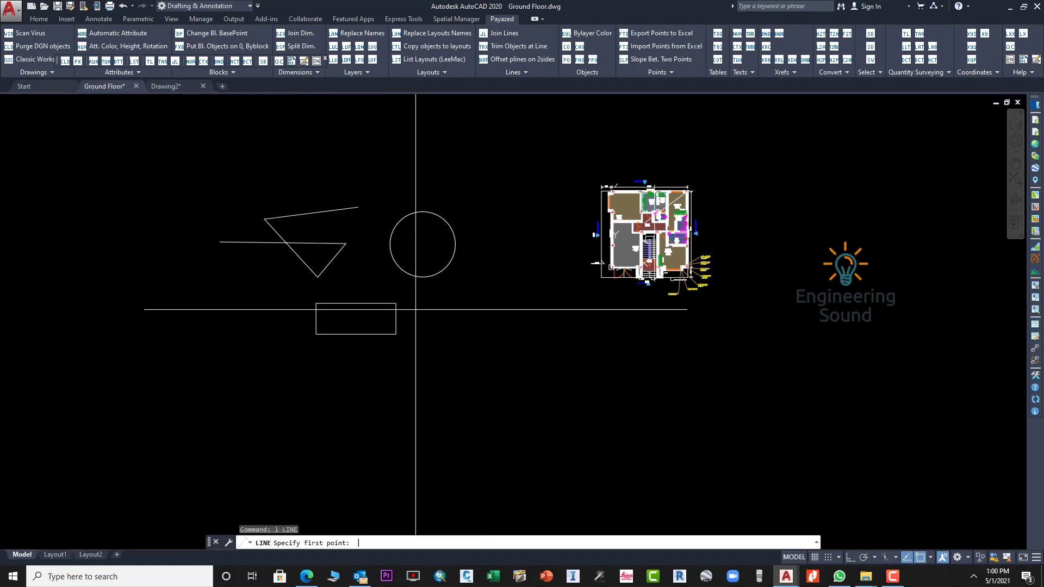
{"action": "left_click", "coordinate": [259, 288]}
{"action": "left_click", "coordinate": [495, 297]}
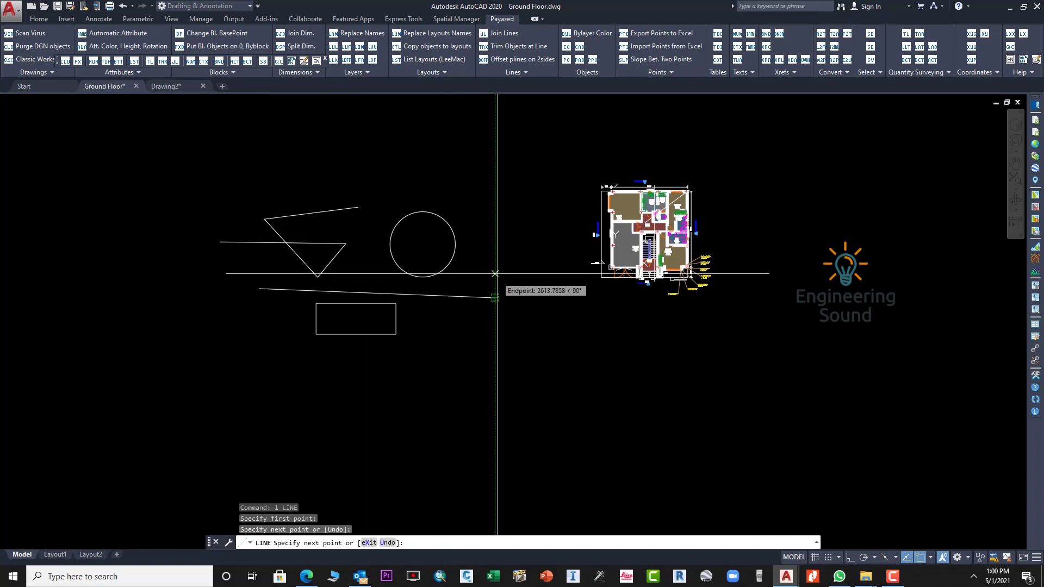
{"action": "left_click", "coordinate": [494, 190]}
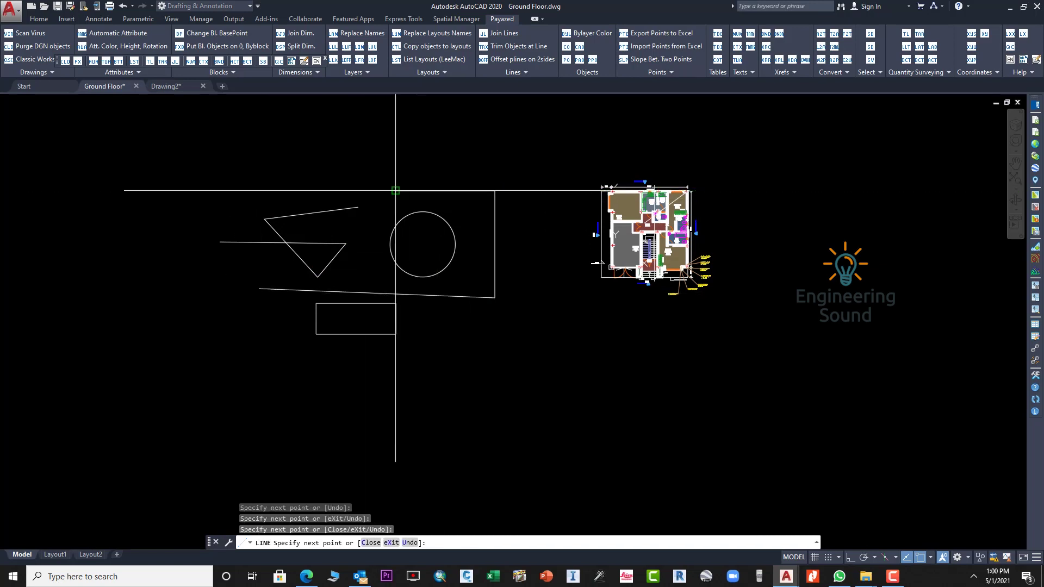
{"action": "left_click", "coordinate": [395, 190]}
{"action": "key", "text": "Return"}
Draw a horizontal ellipse about 22,590 units in circumference above the zigzag polyline.
{"action": "mouse_move", "coordinate": [532, 344]}
{"action": "middle_mouse_down"}
{"action": "mouse_move", "coordinate": [478, 303]}
{"action": "mouse_move", "coordinate": [475, 350]}
{"action": "middle_mouse_up"}
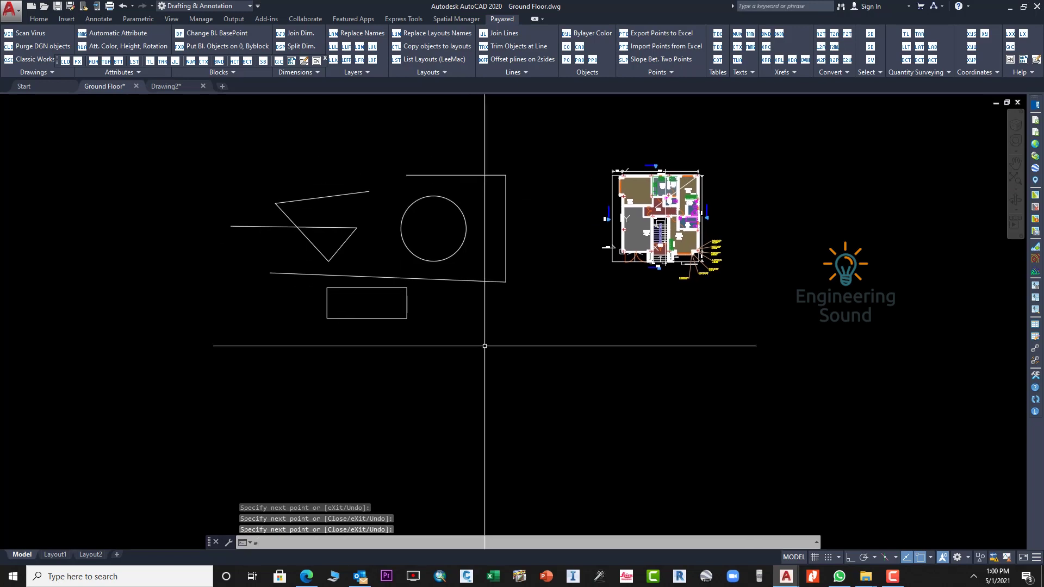
{"action": "type", "text": "el"}
{"action": "key", "text": "Return"}
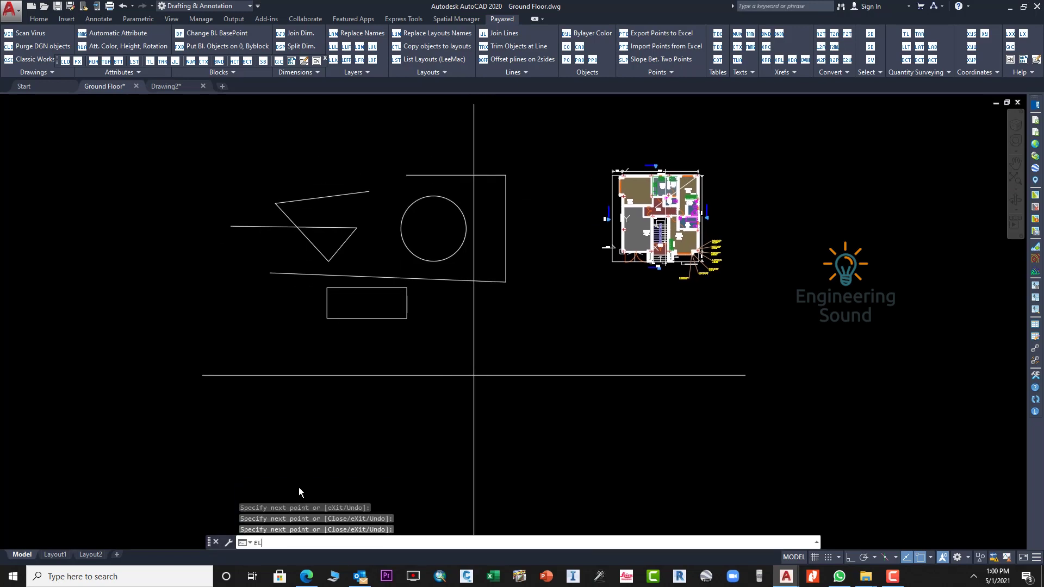
{"action": "middle_click_drag", "start_coordinate": [302, 317], "coordinate": [306, 414]}
{"action": "left_click", "coordinate": [299, 241]}
{"action": "left_click", "coordinate": [357, 240]}
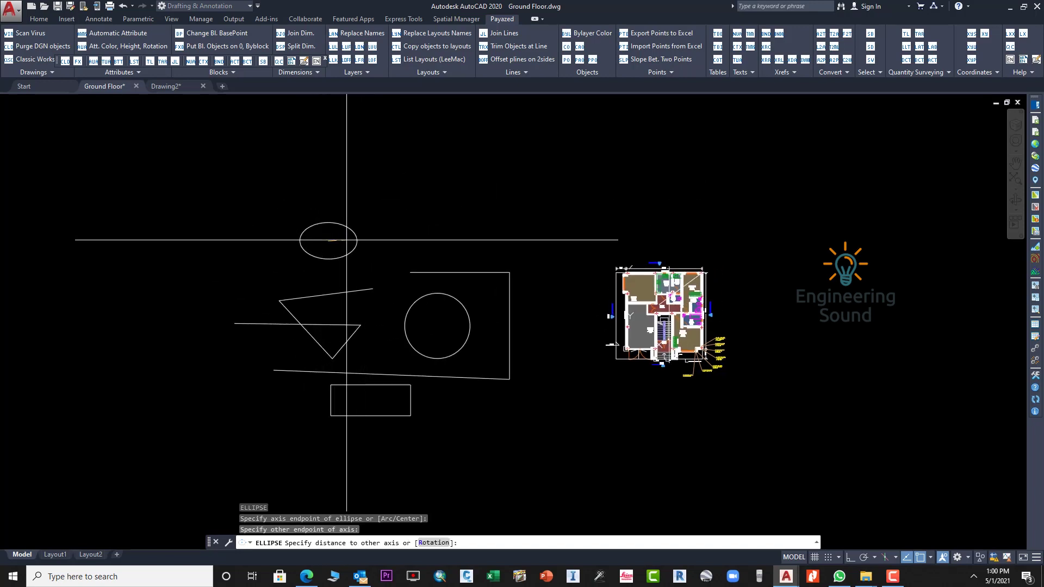
{"action": "left_click", "coordinate": [346, 240]}
Measure the vertical line right of the circle with the Calculate Total Length tool, and close the results.
{"action": "middle_click_drag", "start_coordinate": [516, 435], "coordinate": [533, 405]}
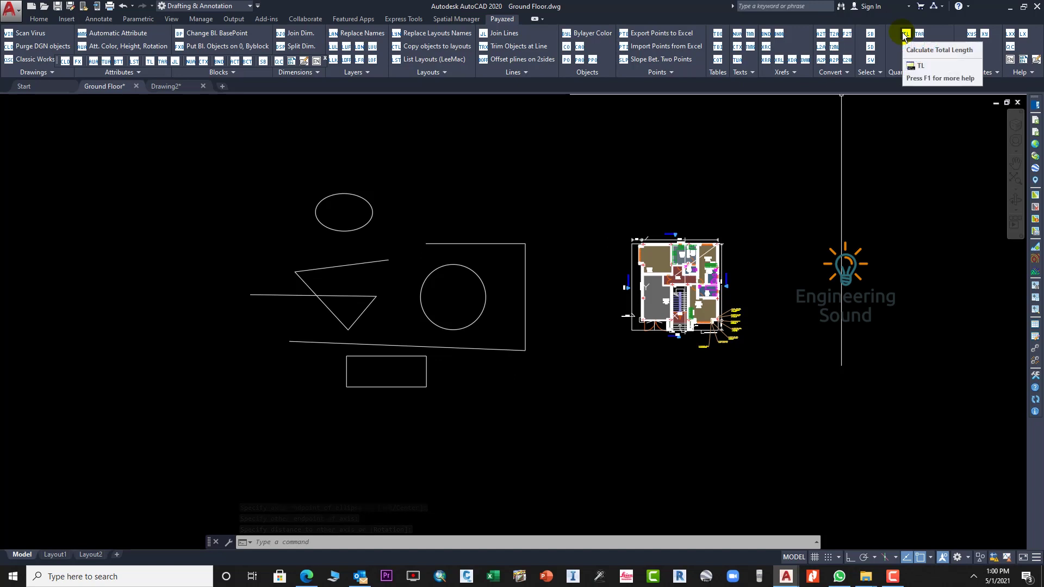
{"action": "left_click", "coordinate": [904, 33]}
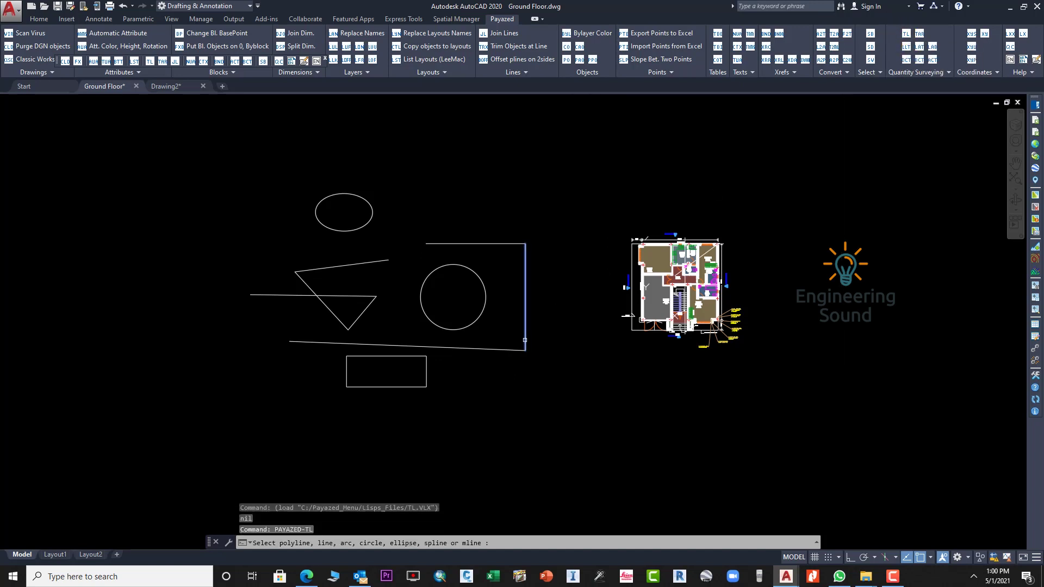
{"action": "key", "text": "Return"}
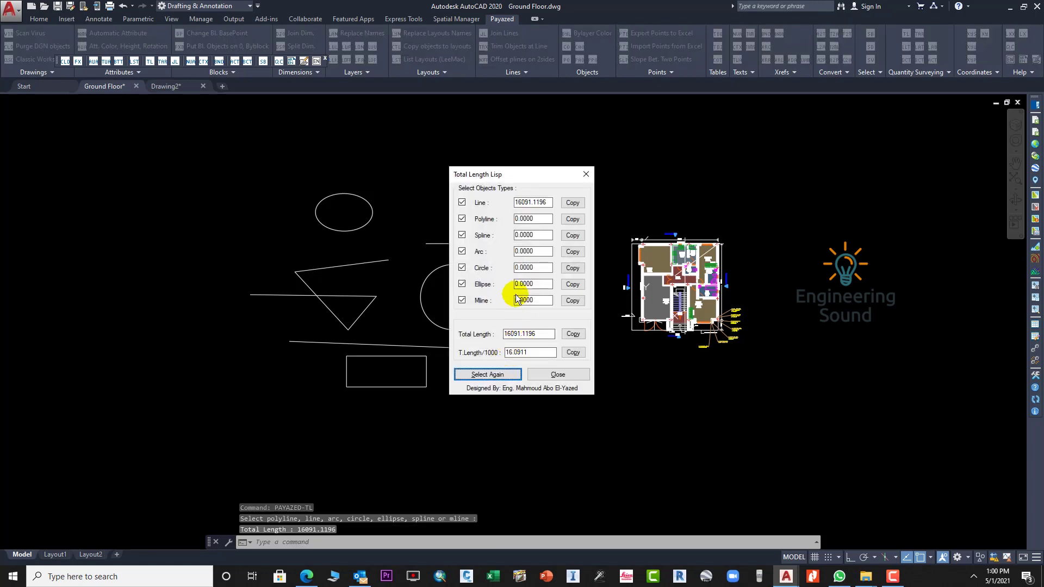
{"action": "left_click", "coordinate": [585, 174]}
Measure the zigzag polyline with the Calculate Total Length tool, and dismiss the results.
{"action": "left_click", "coordinate": [904, 34]}
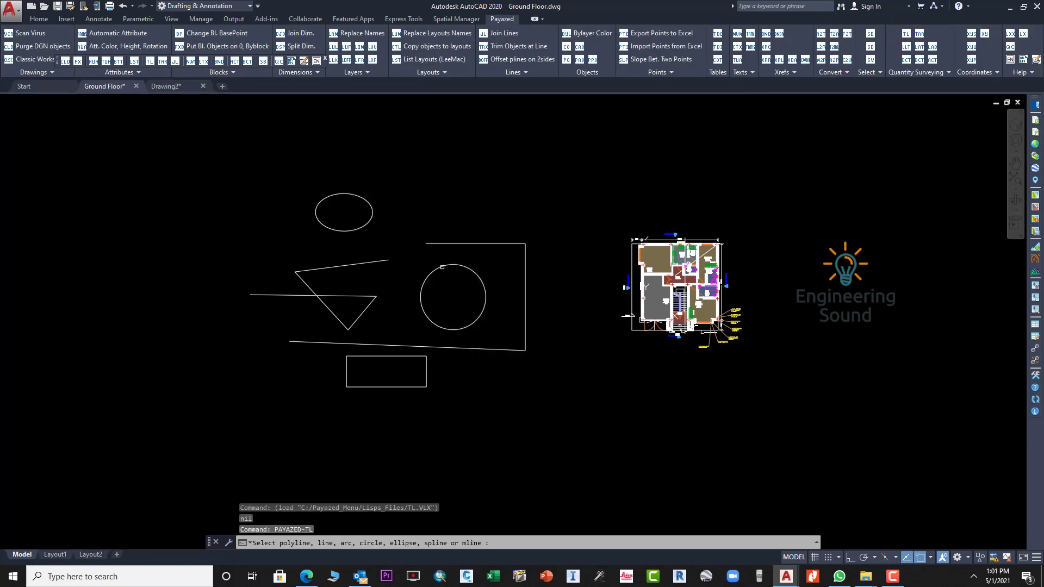
{"action": "left_click", "coordinate": [359, 296]}
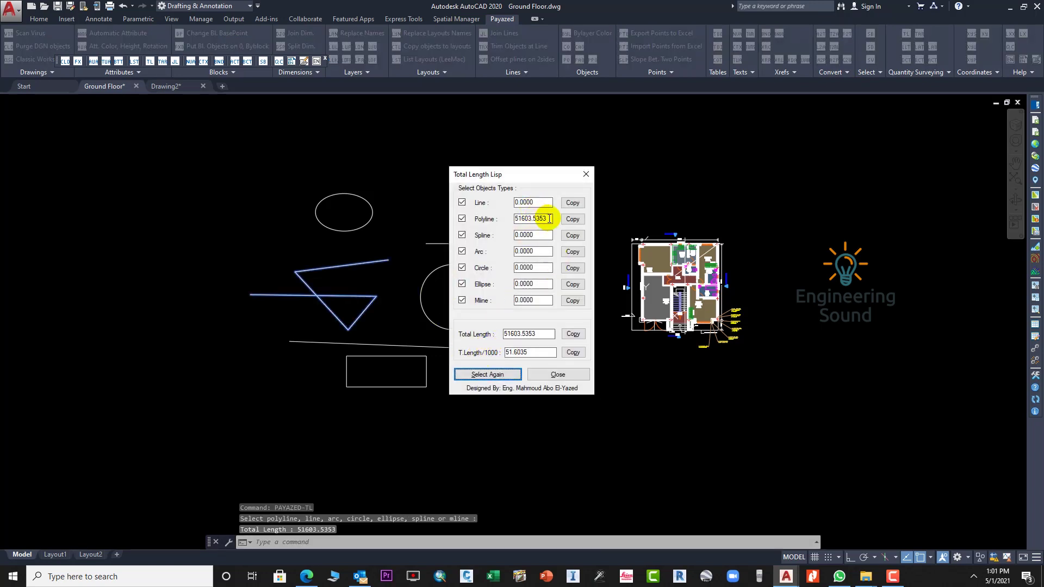
{"action": "double_click", "coordinate": [530, 219]}
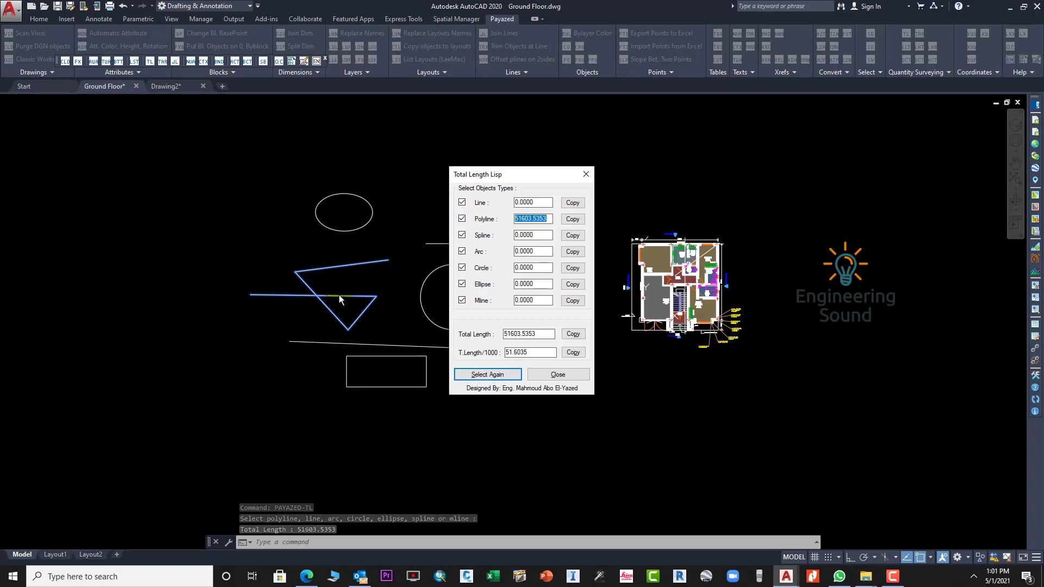
{"action": "key", "text": "Escape"}
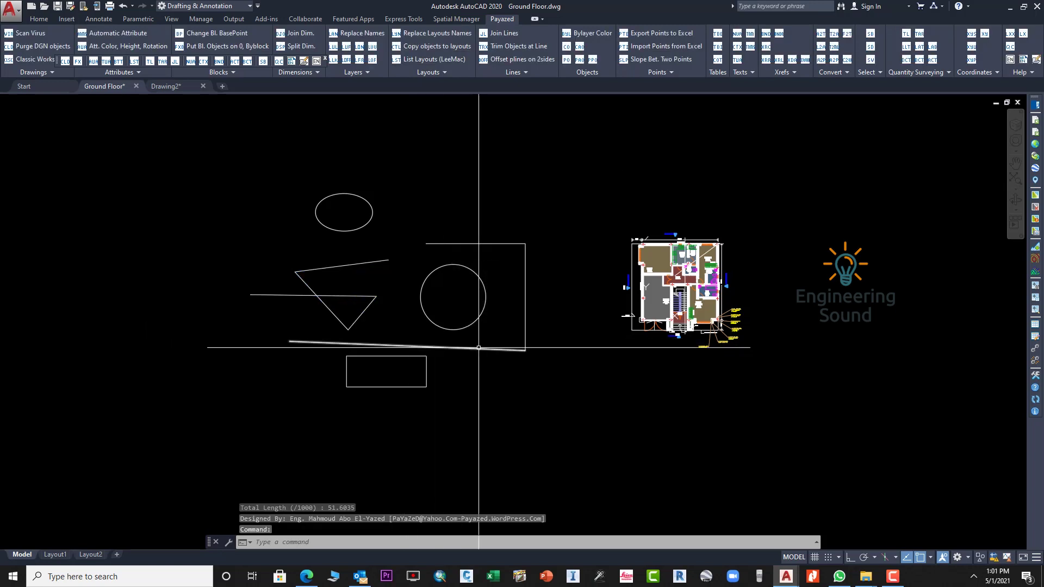
Measure the rectangle's perimeter with the Calculate Total Length tool, and close the results.
{"action": "left_click", "coordinate": [905, 33]}
{"action": "left_click", "coordinate": [427, 378]}
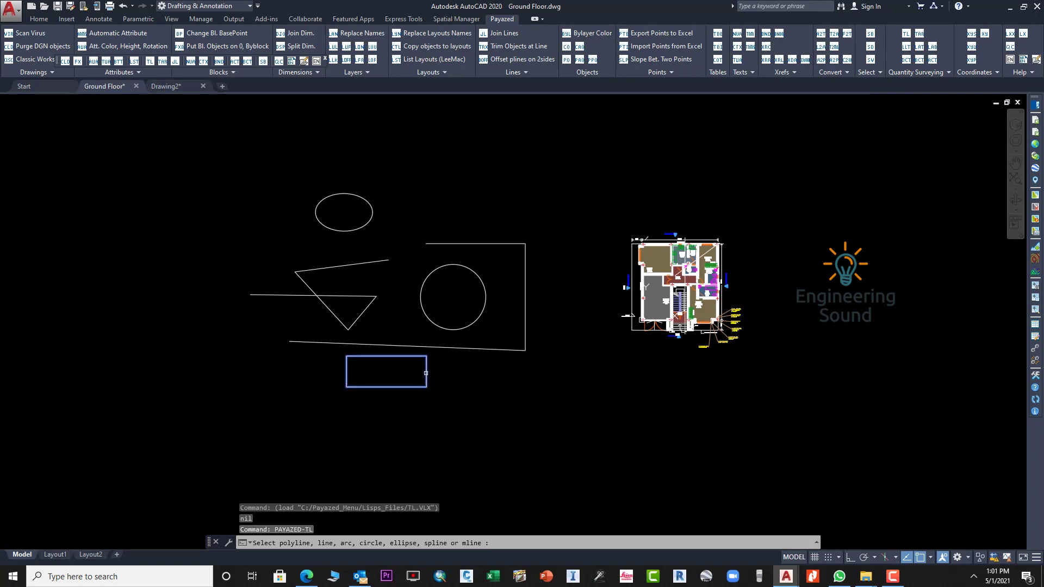
{"action": "key", "text": "Return"}
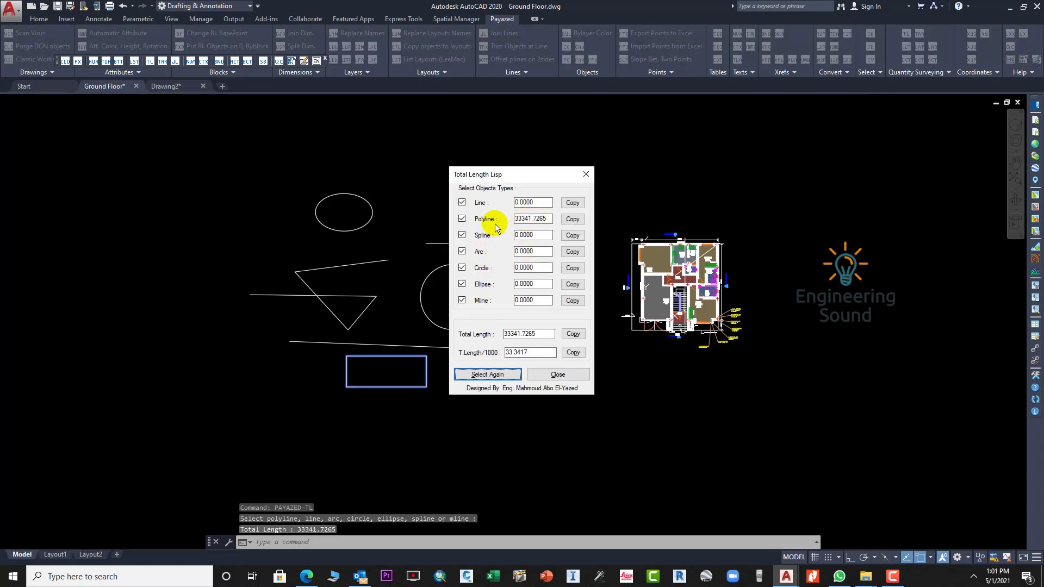
{"action": "left_click", "coordinate": [586, 174]}
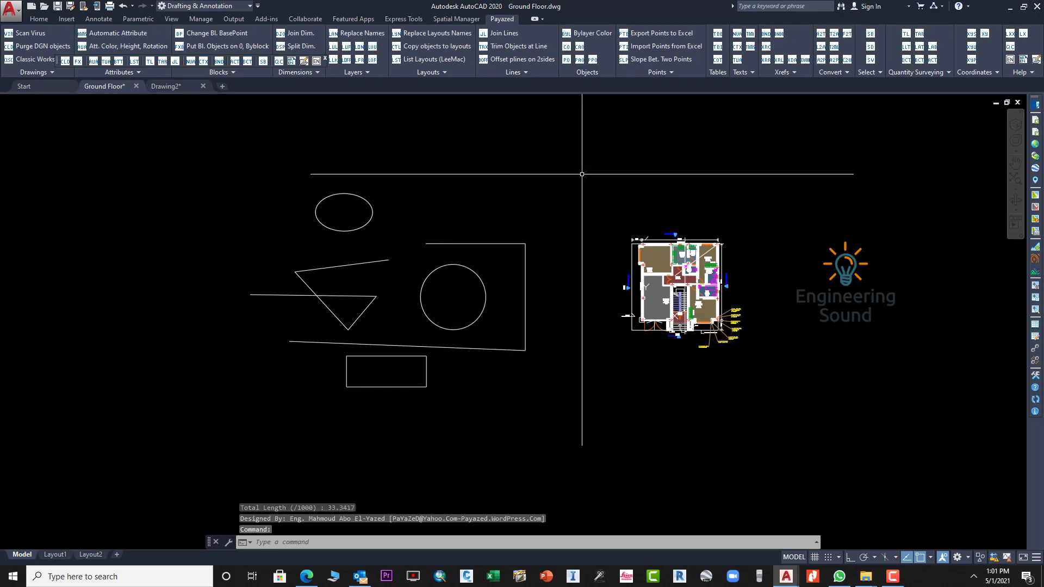
Calculate the total length of all the drawn test shapes together, and move the results window clear of them.
{"action": "left_click", "coordinate": [905, 33]}
{"action": "left_click", "coordinate": [546, 423]}
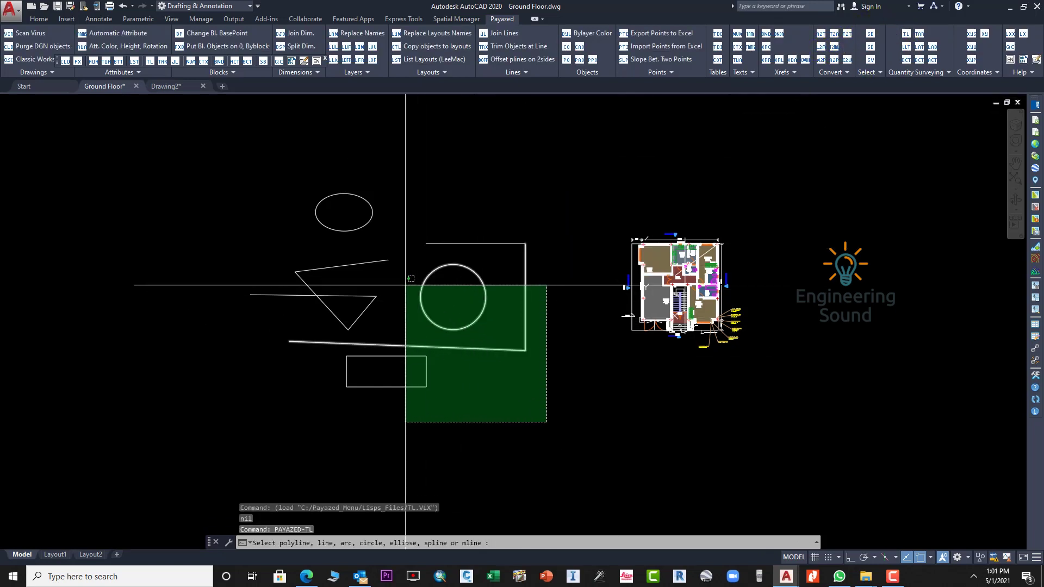
{"action": "left_click", "coordinate": [253, 196]}
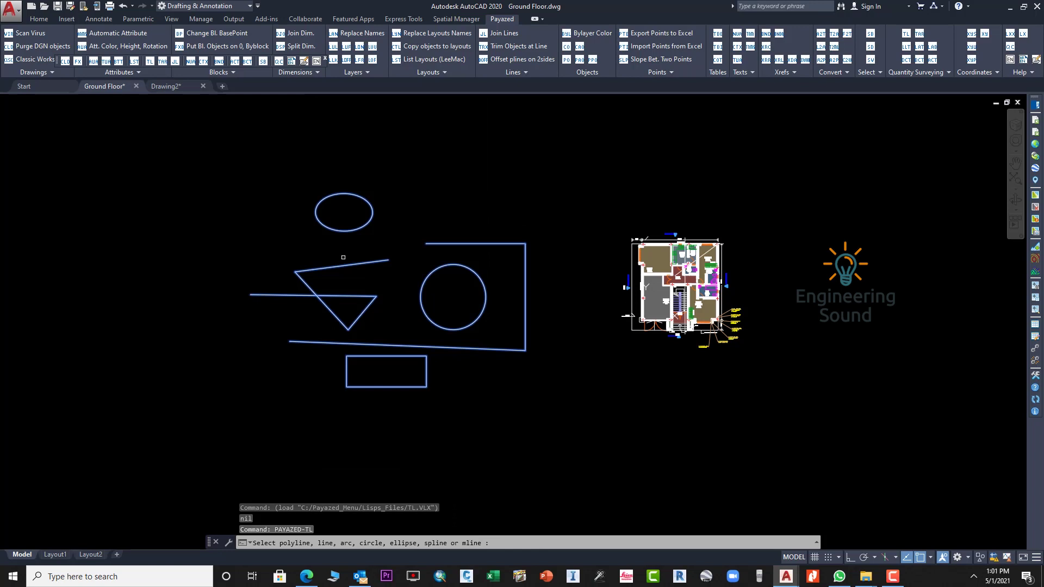
{"action": "key", "text": "Return"}
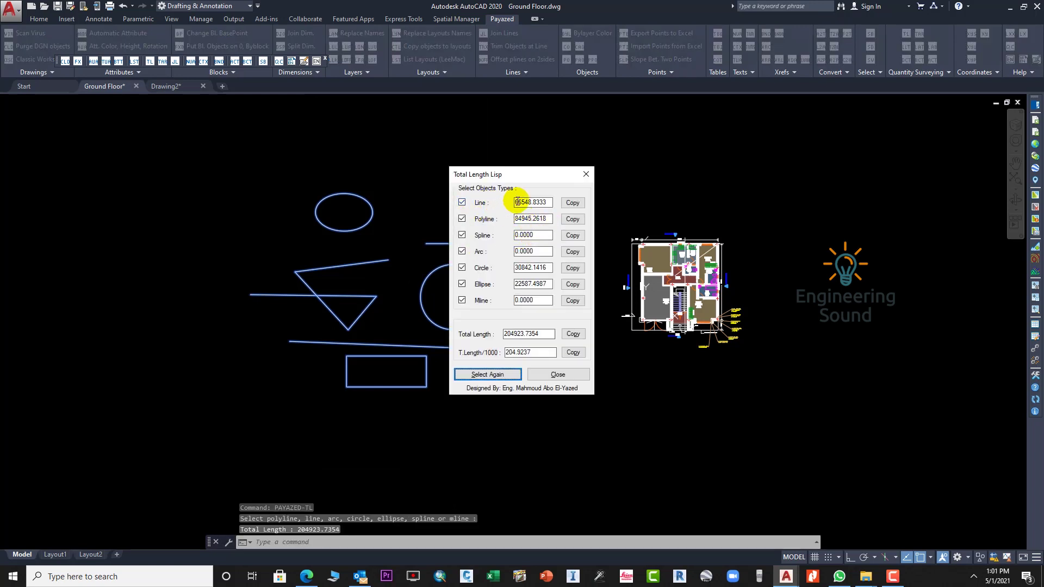
{"action": "left_click_drag", "start_coordinate": [532, 184], "coordinate": [224, 224]}
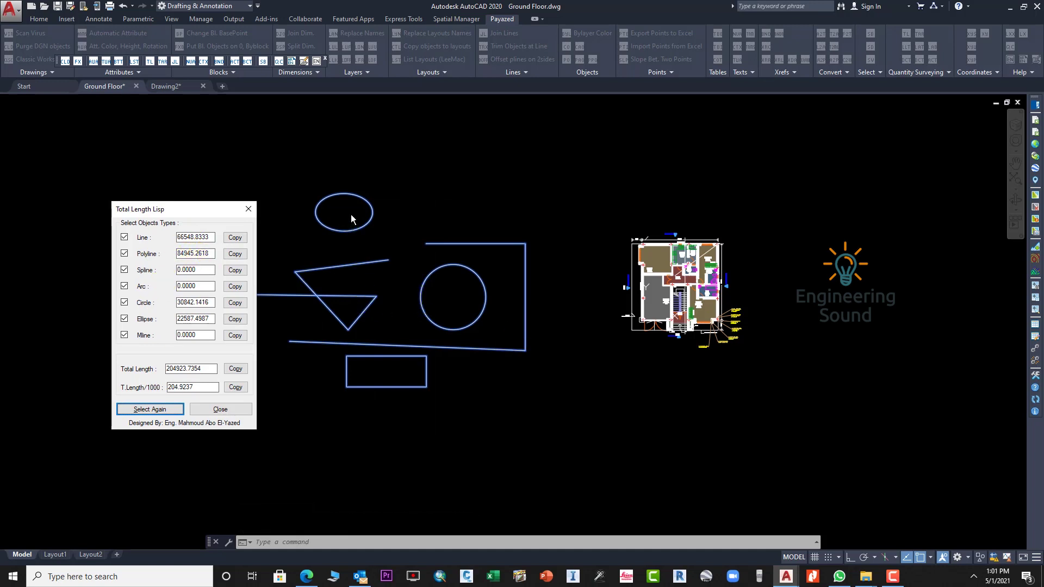
Examine the combined total length divided by 1000 in the Total Length results, and close the results.
{"action": "left_click", "coordinate": [158, 315]}
{"action": "left_click_drag", "start_coordinate": [205, 366], "coordinate": [148, 387]}
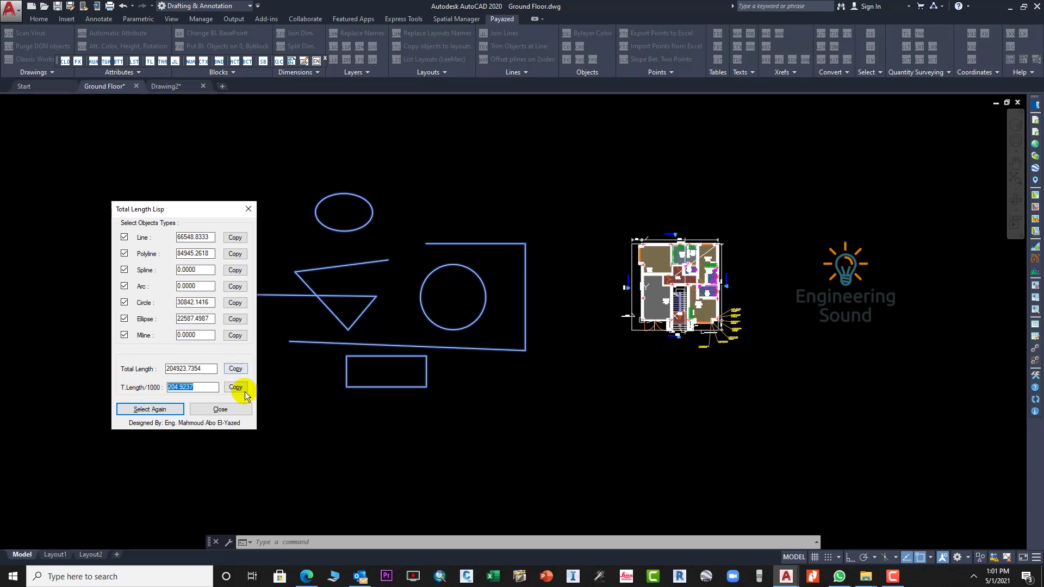
{"action": "left_click", "coordinate": [247, 210]}
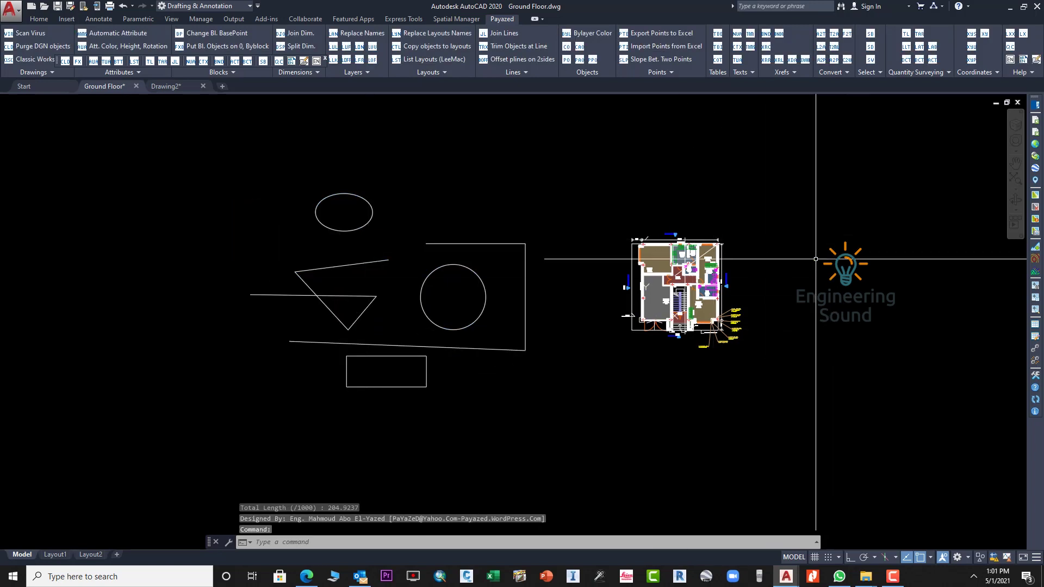
Calculate the total area of the drawn test shapes with the TAR tool, and examine the Total Area value.
{"action": "left_click", "coordinate": [920, 34]}
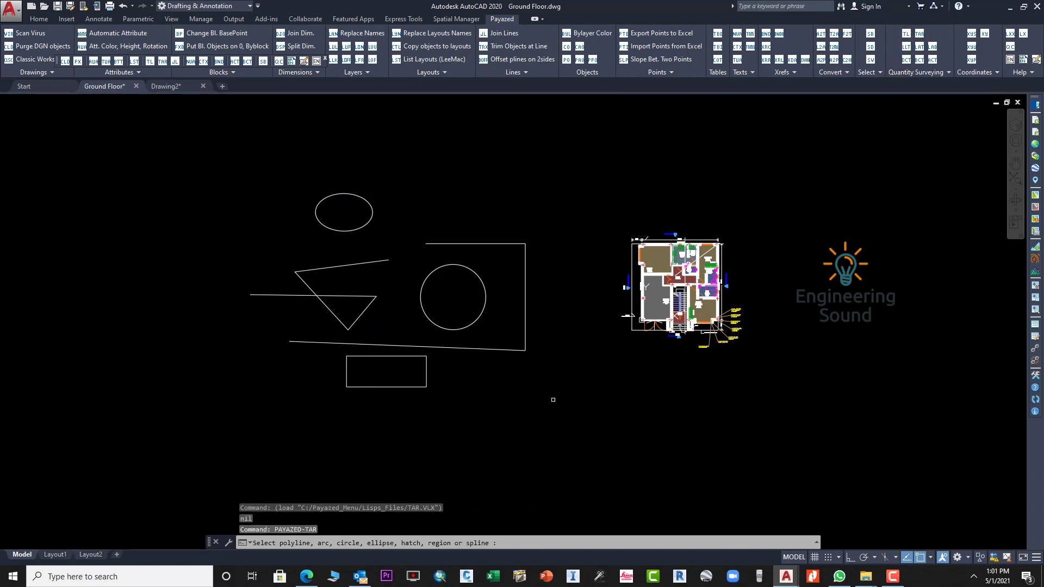
{"action": "left_click", "coordinate": [611, 419]}
{"action": "left_click", "coordinate": [239, 186]}
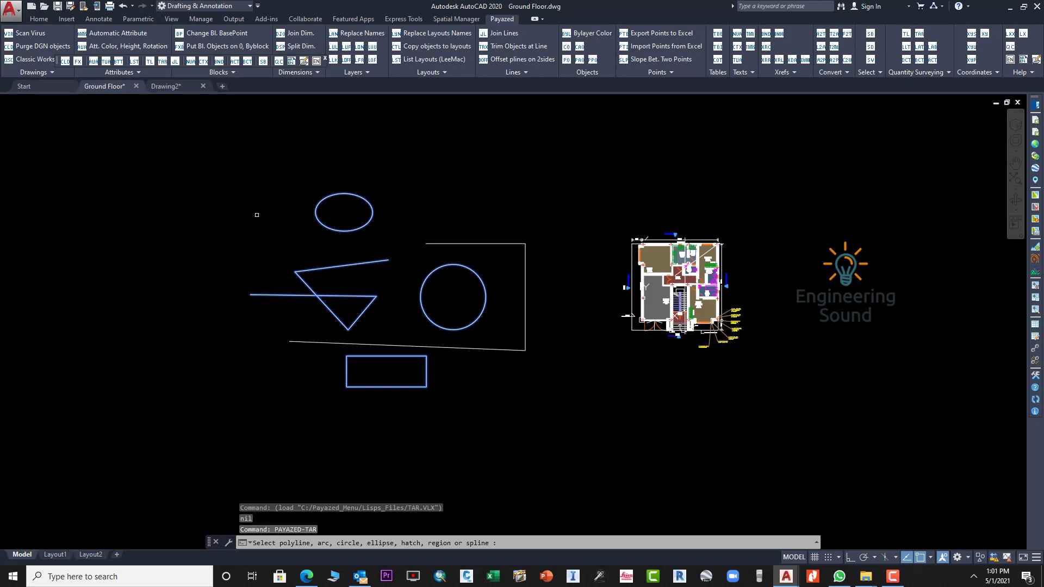
{"action": "key", "text": "Return"}
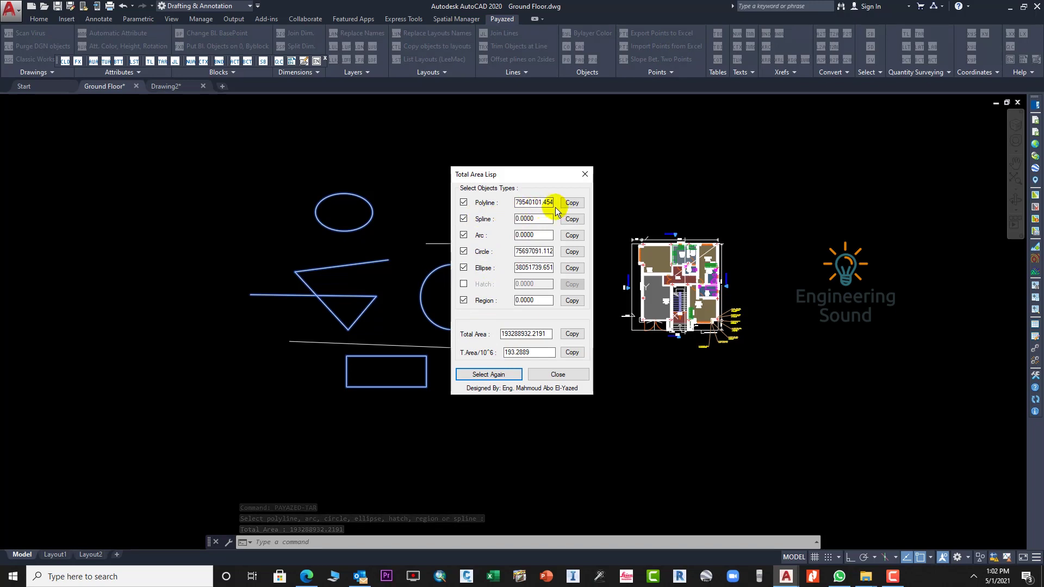
{"action": "double_click", "coordinate": [549, 334]}
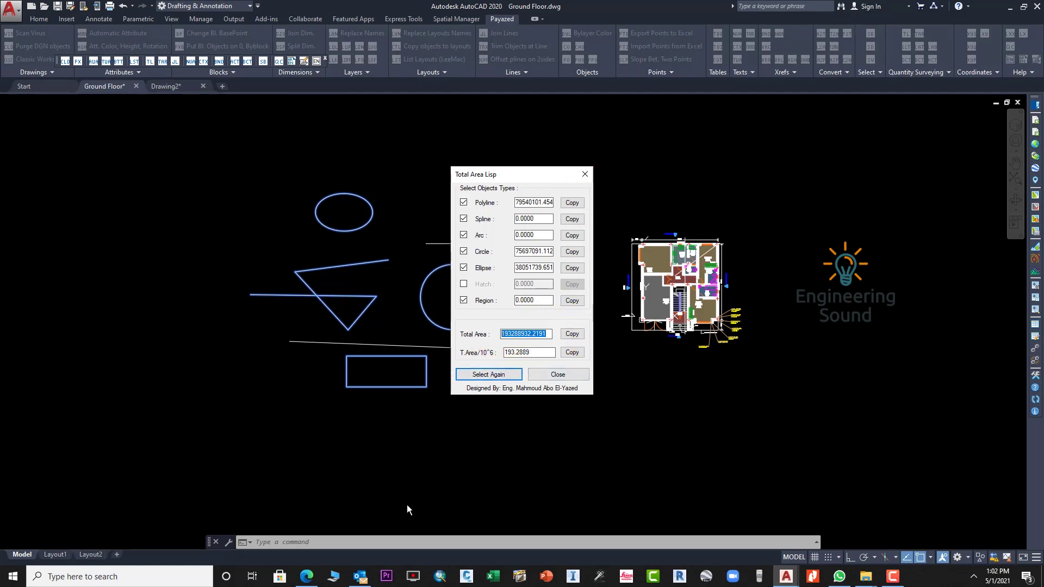
Switch to the Payazed_En_Help.pdf in the browser and look up the TAR and TL entries under Quantity Surveying.
{"action": "left_click", "coordinate": [306, 576]}
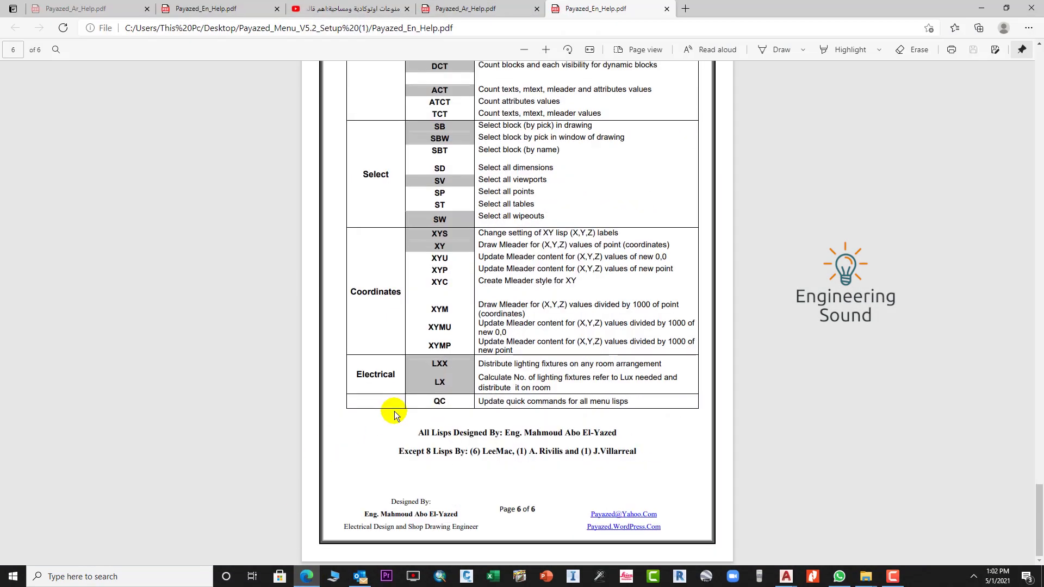
{"action": "scroll", "coordinate": [394, 411], "scroll_direction": "up", "scroll_amount": 10}
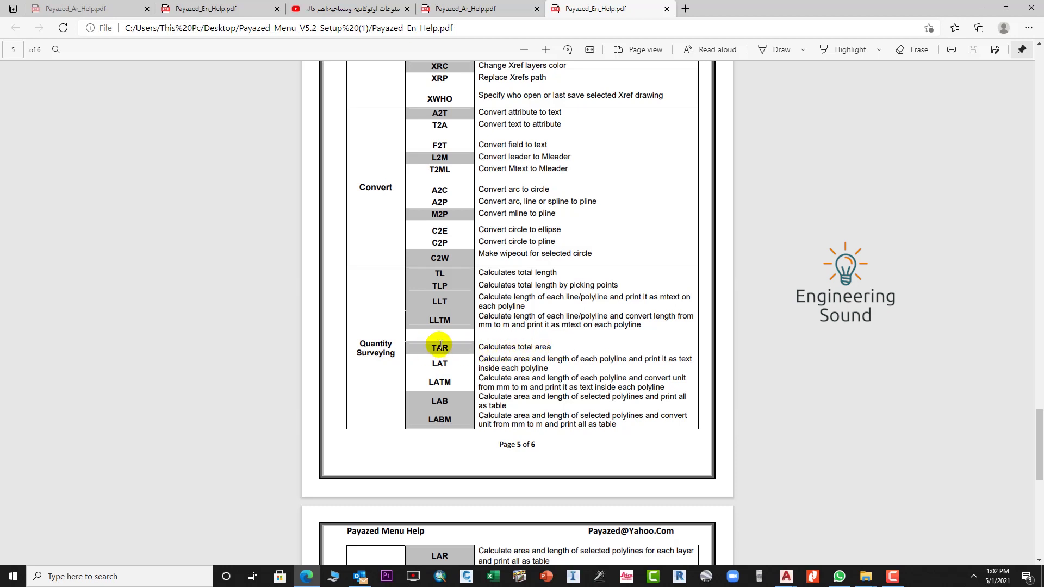
{"action": "left_click_drag", "start_coordinate": [429, 347], "coordinate": [560, 348]}
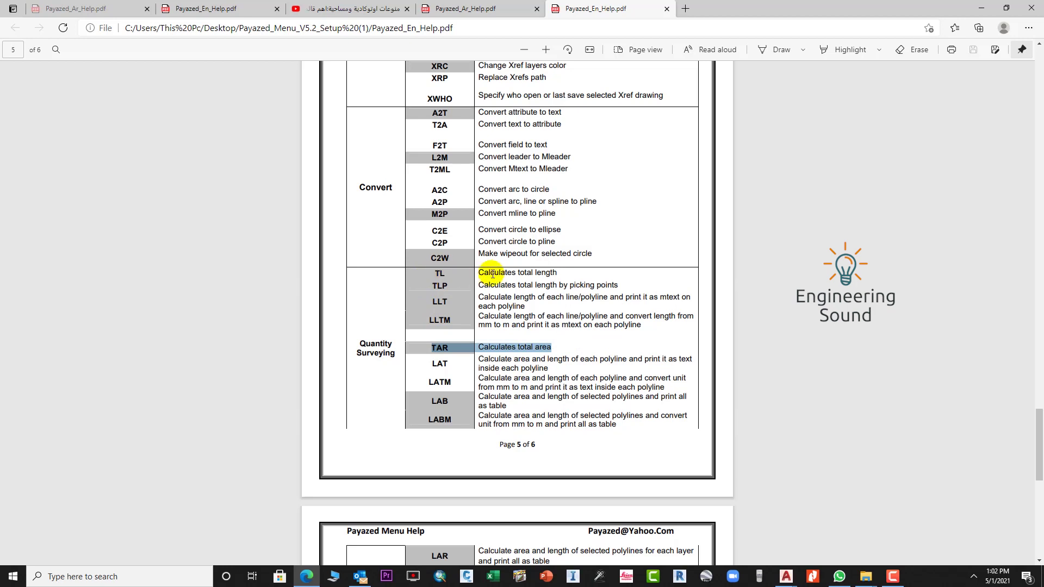
{"action": "left_click", "coordinate": [563, 274]}
{"action": "left_click_drag", "start_coordinate": [564, 274], "coordinate": [442, 274]}
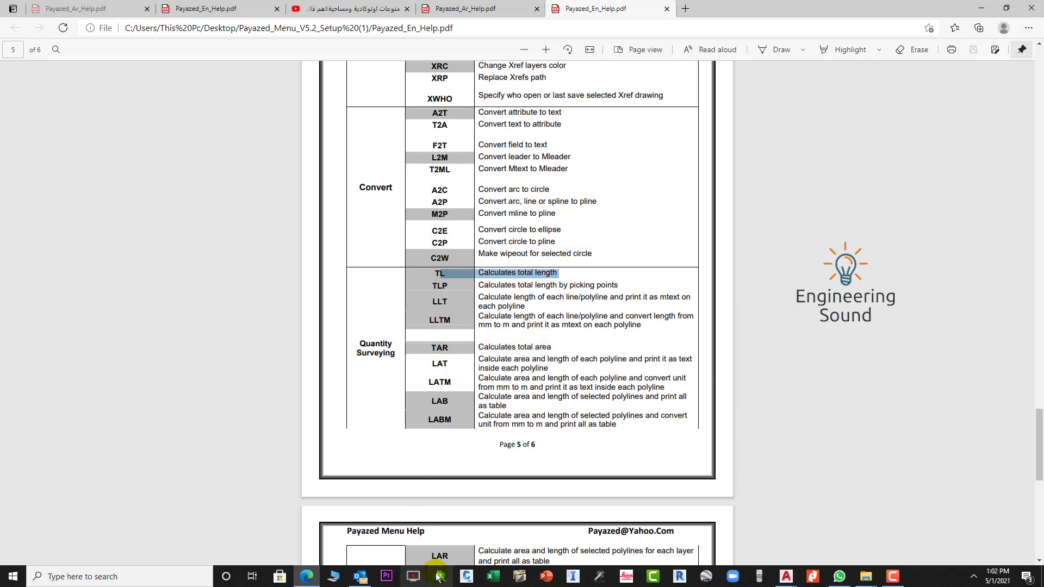
Switch back to the Ground Floor drawing in AutoCAD and close the Total Area results.
{"action": "left_click", "coordinate": [788, 579]}
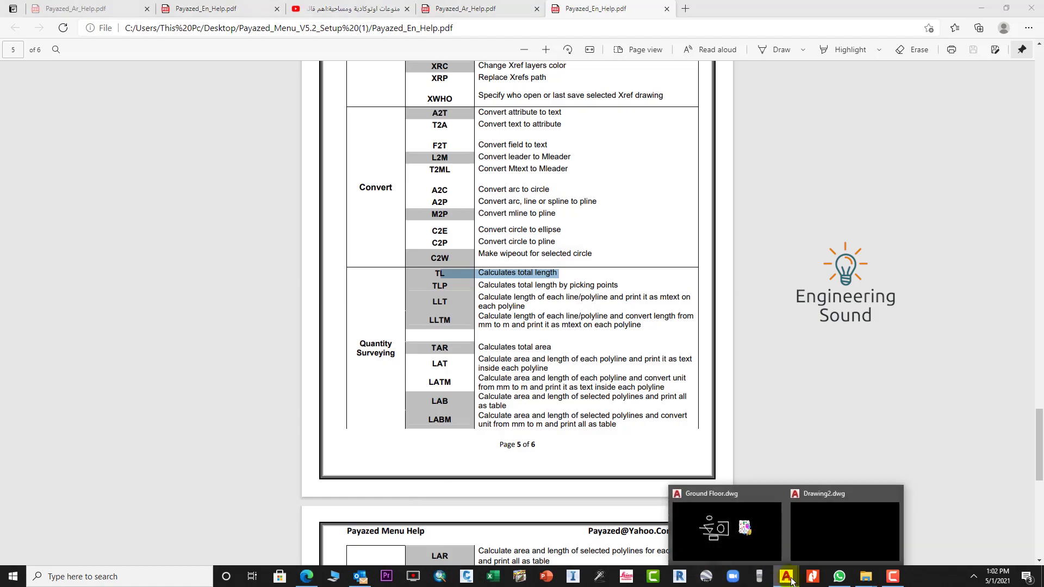
{"action": "left_click", "coordinate": [731, 530]}
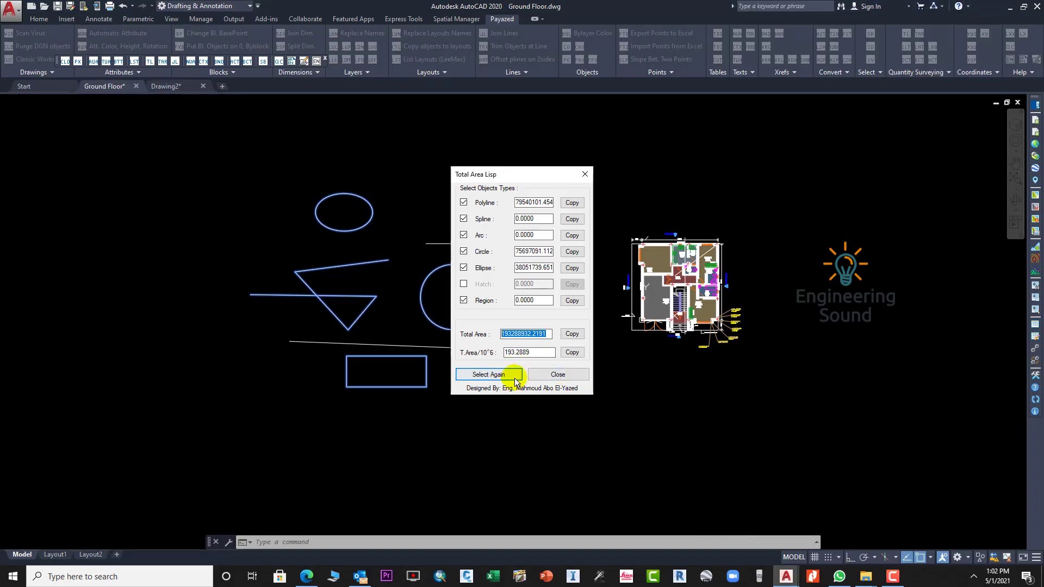
{"action": "left_click", "coordinate": [559, 374]}
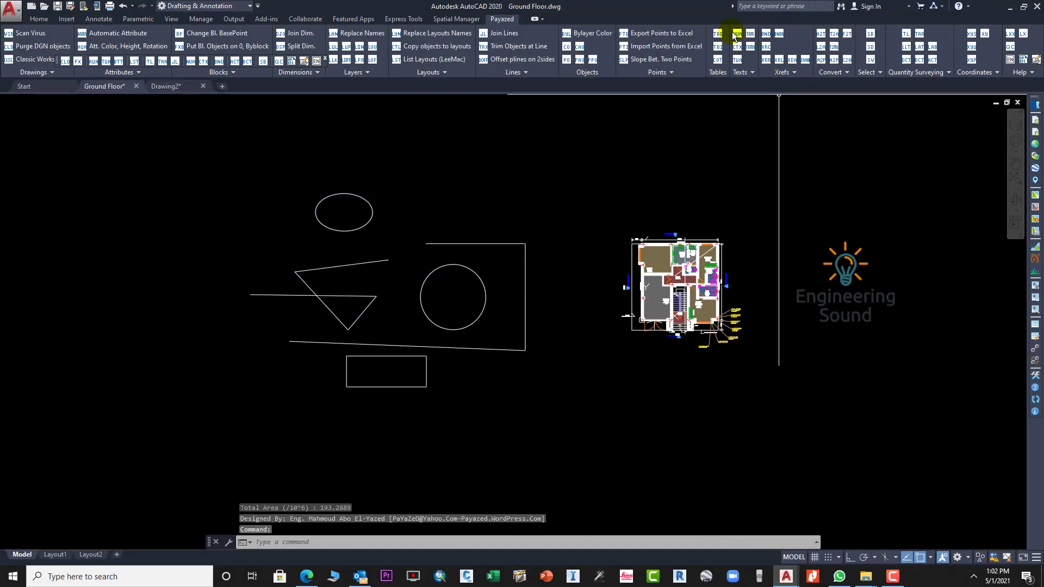
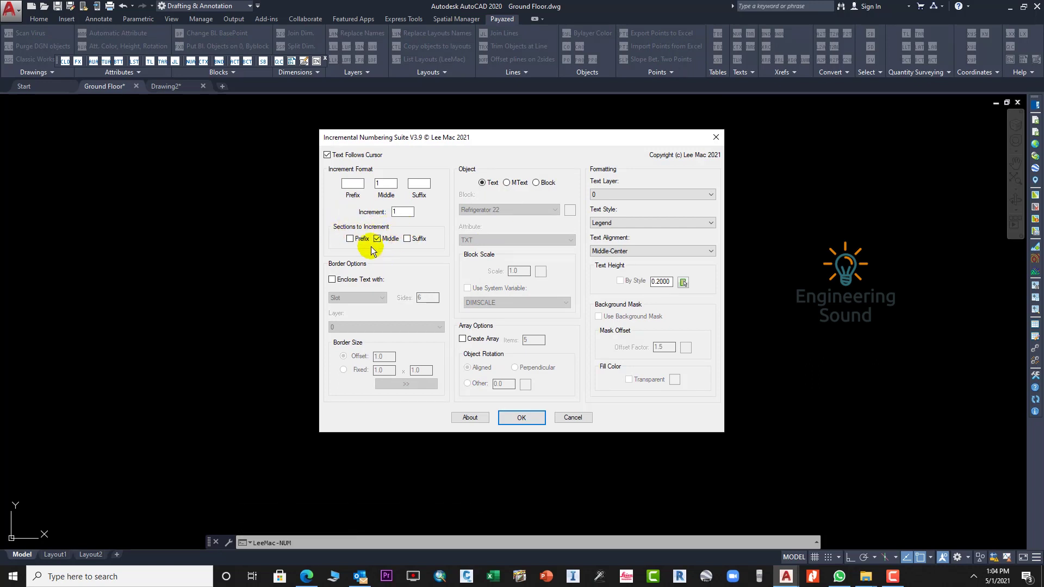
Place borderless incremental numbers 1 to 30 in rough rings in the empty drawing area, and end the numbering command.
{"action": "left_click", "coordinate": [530, 422]}
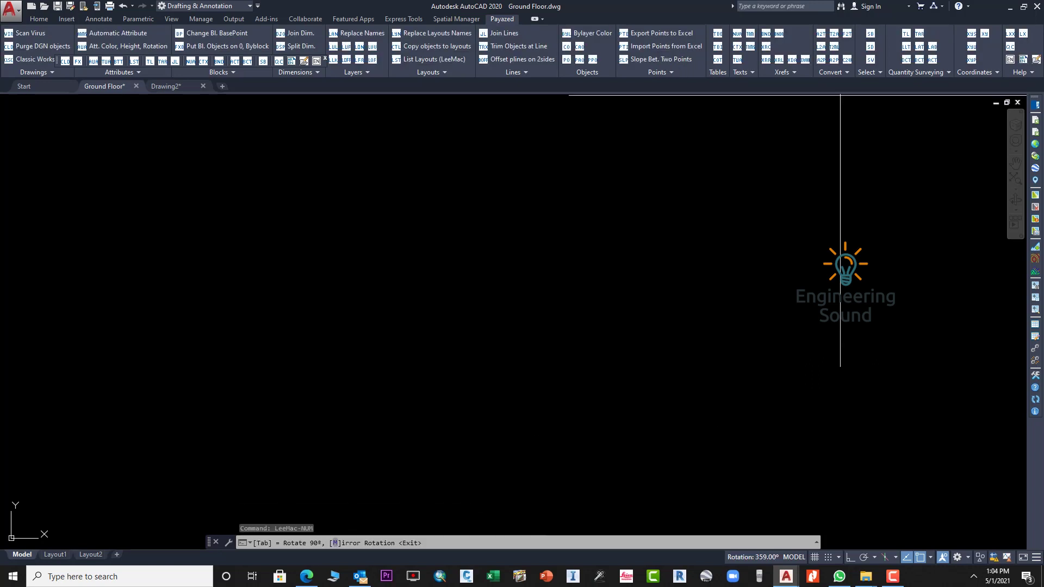
{"action": "left_click", "coordinate": [517, 295]}
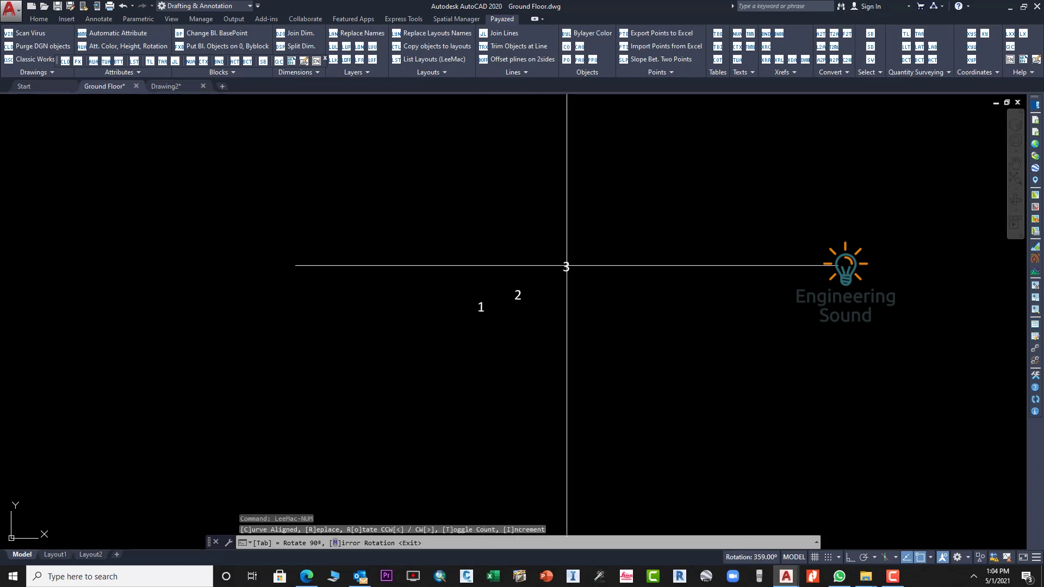
{"action": "left_click", "coordinate": [566, 266]}
{"action": "left_click", "coordinate": [587, 291]}
{"action": "left_click", "coordinate": [555, 321]}
{"action": "left_click", "coordinate": [484, 340]}
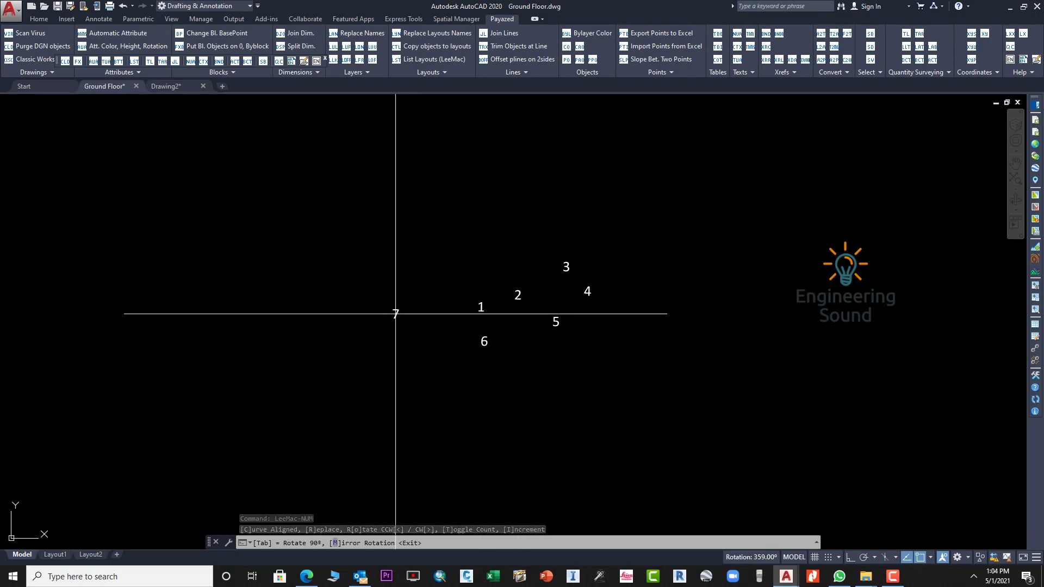
{"action": "left_click", "coordinate": [397, 311]}
{"action": "left_click", "coordinate": [419, 291]}
{"action": "left_click", "coordinate": [433, 350]}
{"action": "left_click", "coordinate": [462, 277]}
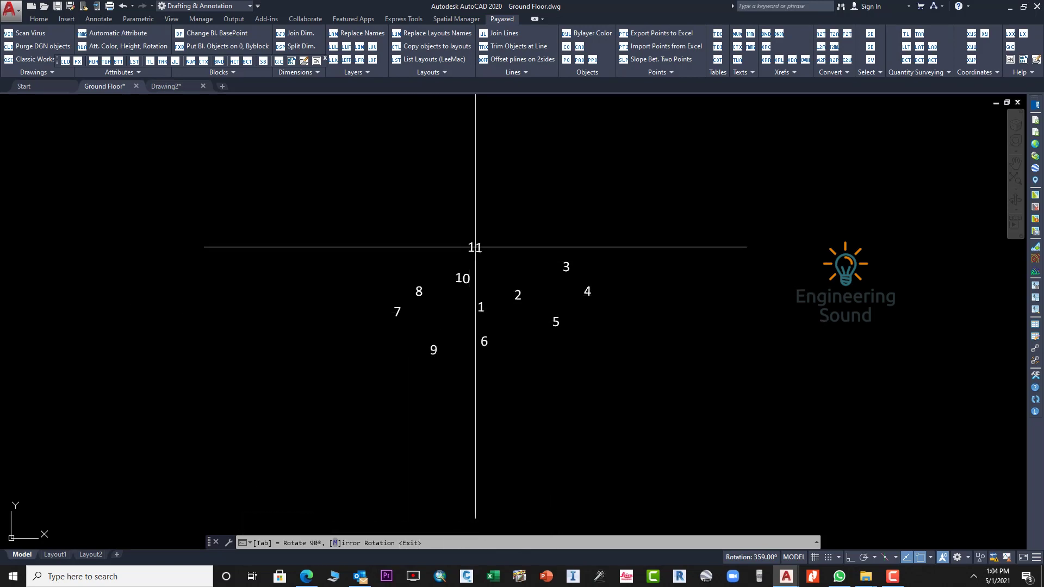
{"action": "left_click", "coordinate": [478, 245]}
{"action": "left_click", "coordinate": [519, 231]}
{"action": "left_click", "coordinate": [565, 236]}
{"action": "left_click", "coordinate": [593, 251]}
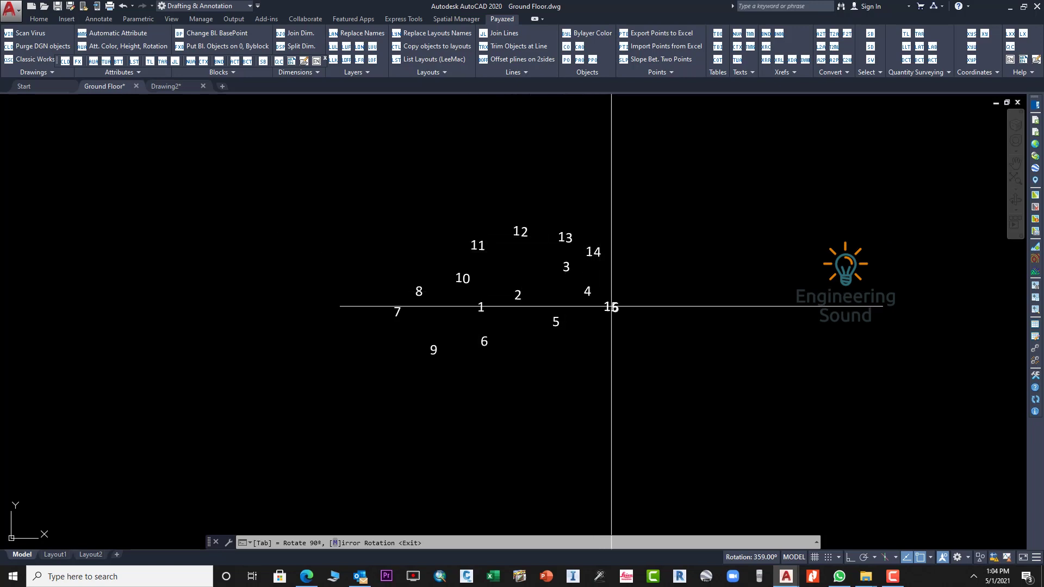
{"action": "left_click", "coordinate": [610, 306]}
{"action": "left_click", "coordinate": [596, 338]}
{"action": "left_click", "coordinate": [557, 358]}
{"action": "left_click", "coordinate": [531, 370]}
{"action": "left_click", "coordinate": [479, 376]}
{"action": "left_click", "coordinate": [442, 383]}
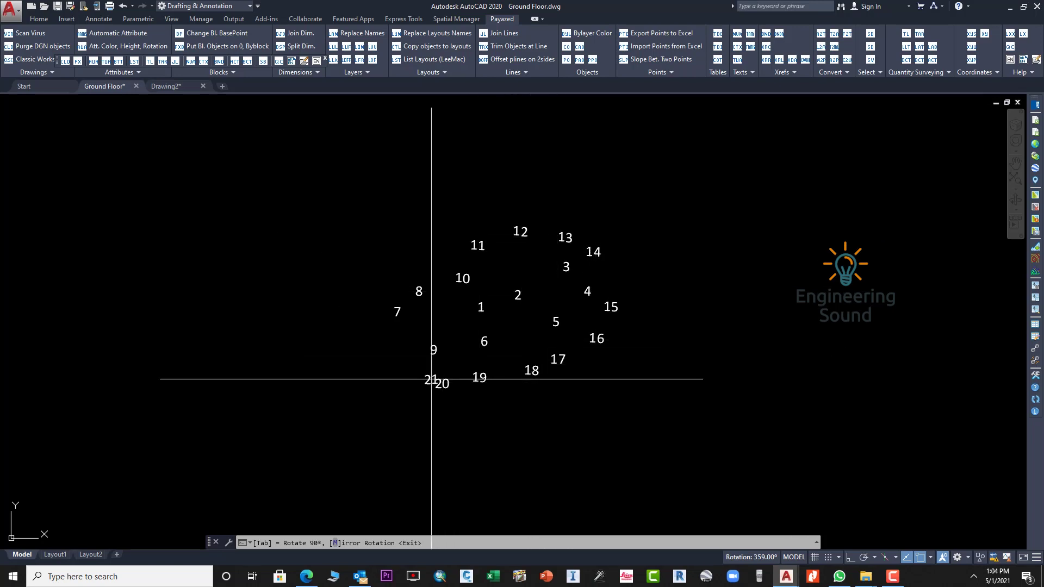
{"action": "left_click", "coordinate": [393, 361]}
{"action": "left_click", "coordinate": [378, 331]}
{"action": "left_click", "coordinate": [377, 294]}
{"action": "left_click", "coordinate": [401, 259]}
{"action": "left_click", "coordinate": [438, 240]}
{"action": "left_click", "coordinate": [477, 225]}
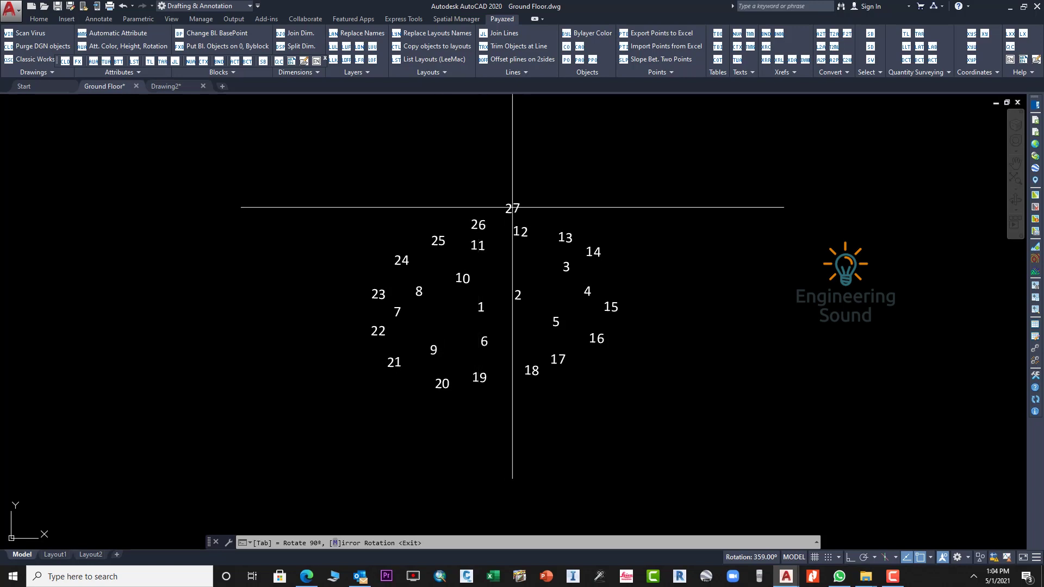
{"action": "left_click", "coordinate": [513, 209]}
{"action": "left_click", "coordinate": [573, 211]}
{"action": "left_click", "coordinate": [619, 226]}
{"action": "left_click", "coordinate": [642, 250]}
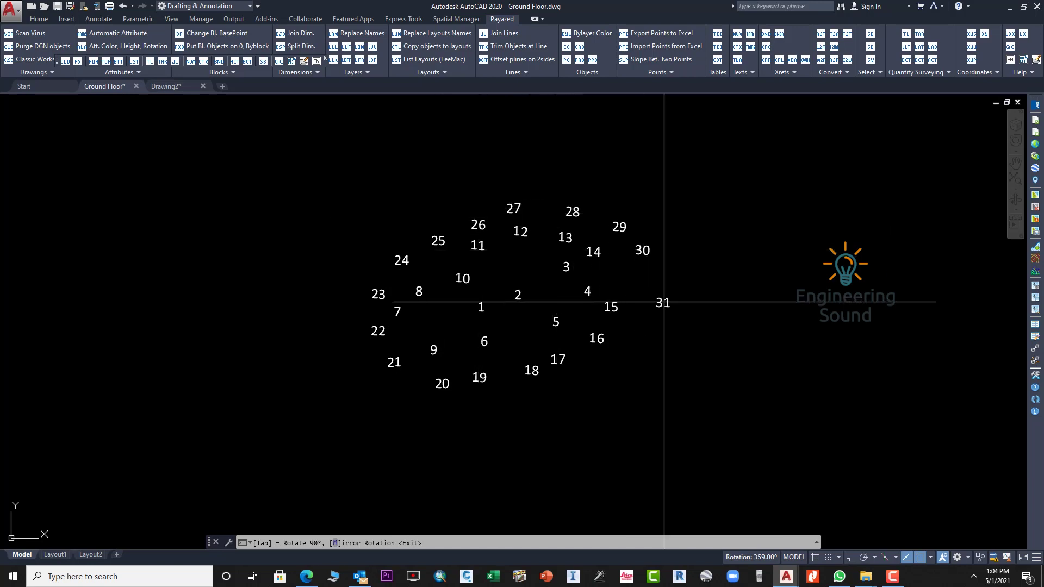
{"action": "left_click", "coordinate": [690, 298]}
{"action": "key", "text": "Return"}
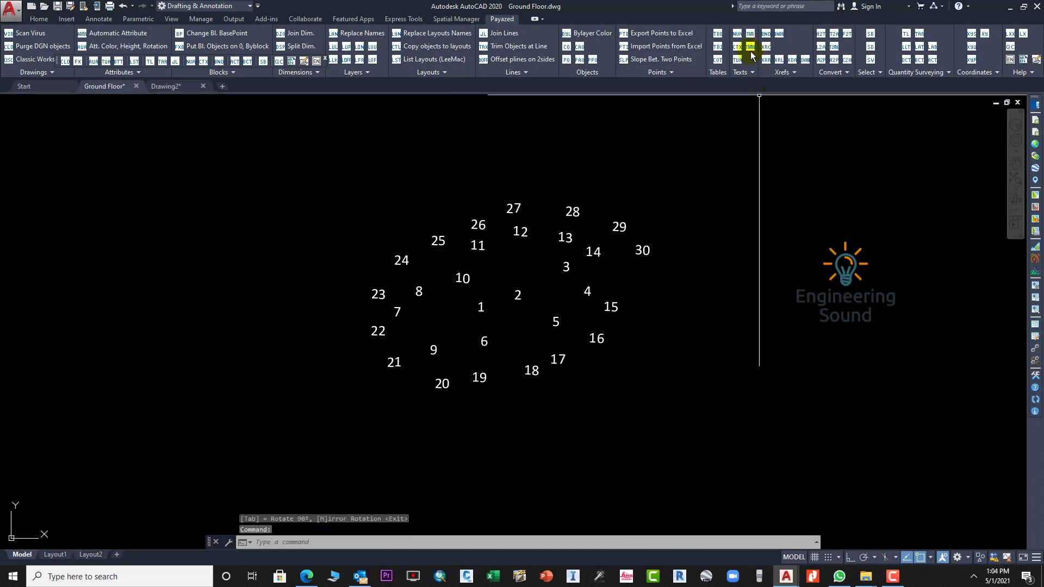
Restart incremental numbering with the middle value 1 and the text enclosed with a Circle border.
{"action": "left_click", "coordinate": [737, 33]}
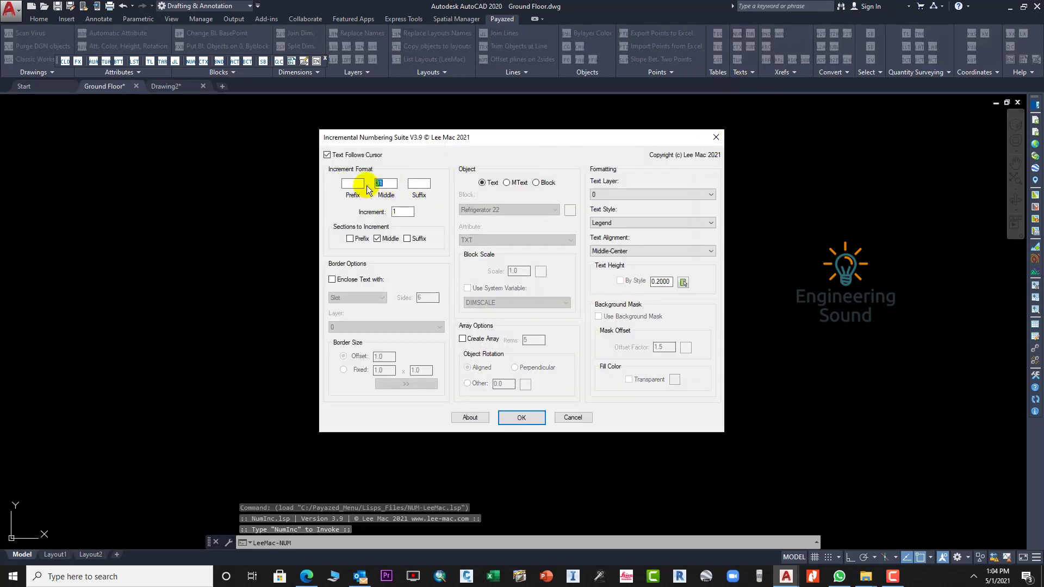
{"action": "type", "text": "1"}
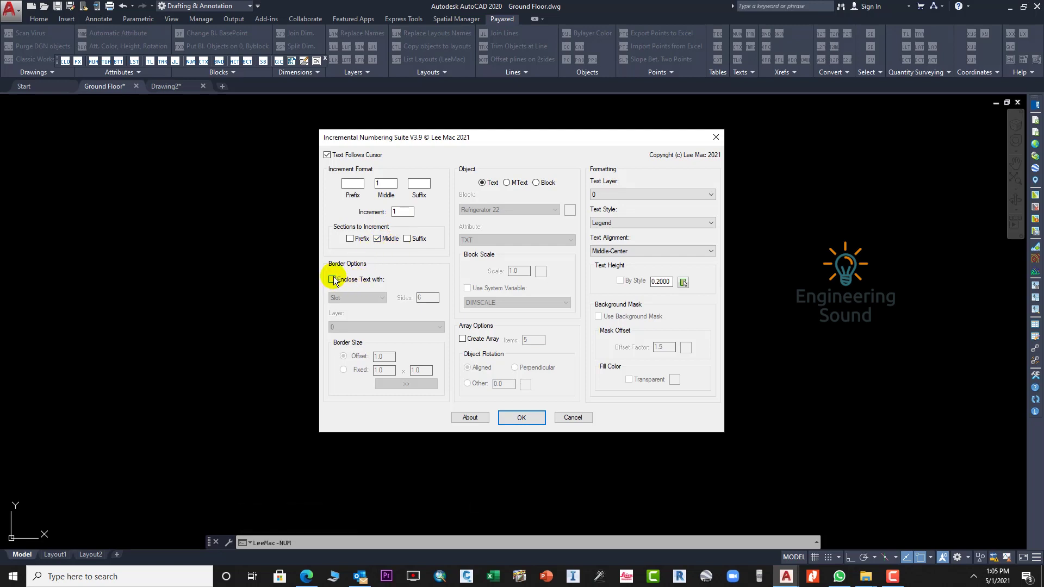
{"action": "left_click", "coordinate": [360, 297]}
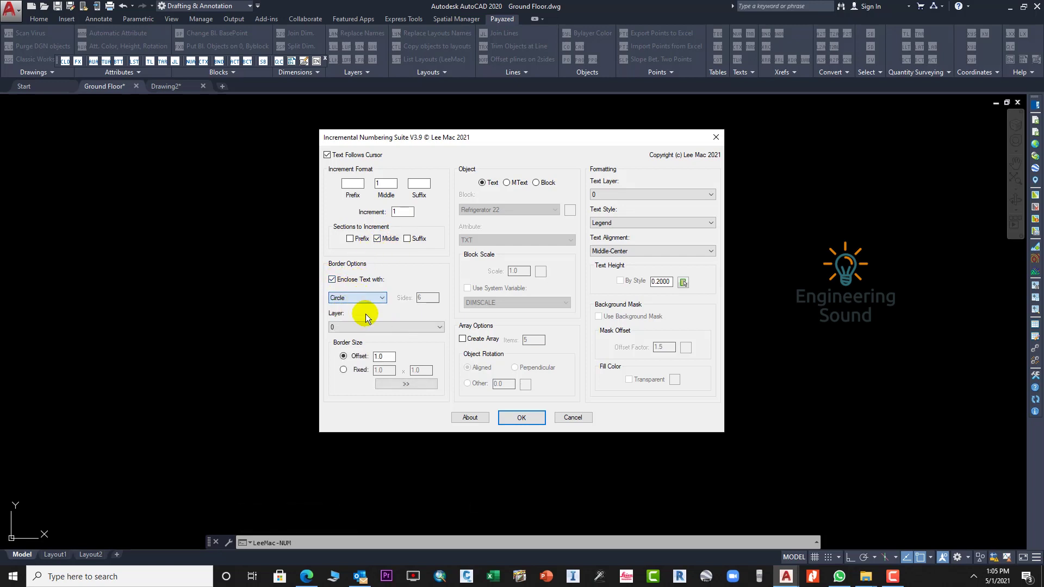
{"action": "left_click", "coordinate": [520, 417]}
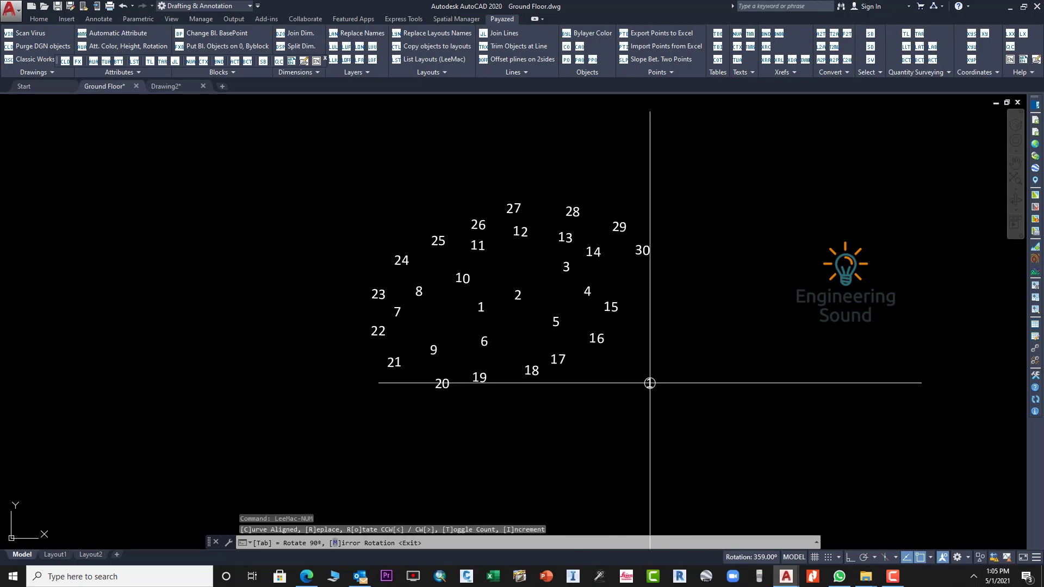
Place circled numbers 1 to 13 in a loop beside the plain numbers.
{"action": "left_click", "coordinate": [649, 382]}
{"action": "left_click", "coordinate": [691, 377]}
{"action": "left_click", "coordinate": [716, 364]}
{"action": "left_click", "coordinate": [745, 343]}
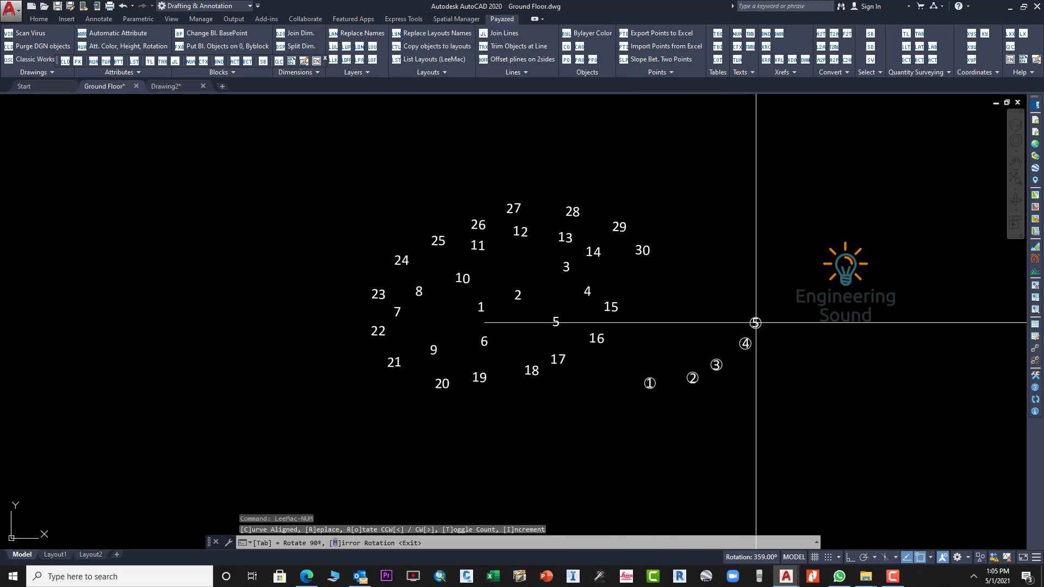
{"action": "left_click", "coordinate": [759, 312]}
{"action": "left_click", "coordinate": [743, 286]}
{"action": "scroll", "coordinate": [715, 305], "scroll_direction": "up", "scroll_amount": 4}
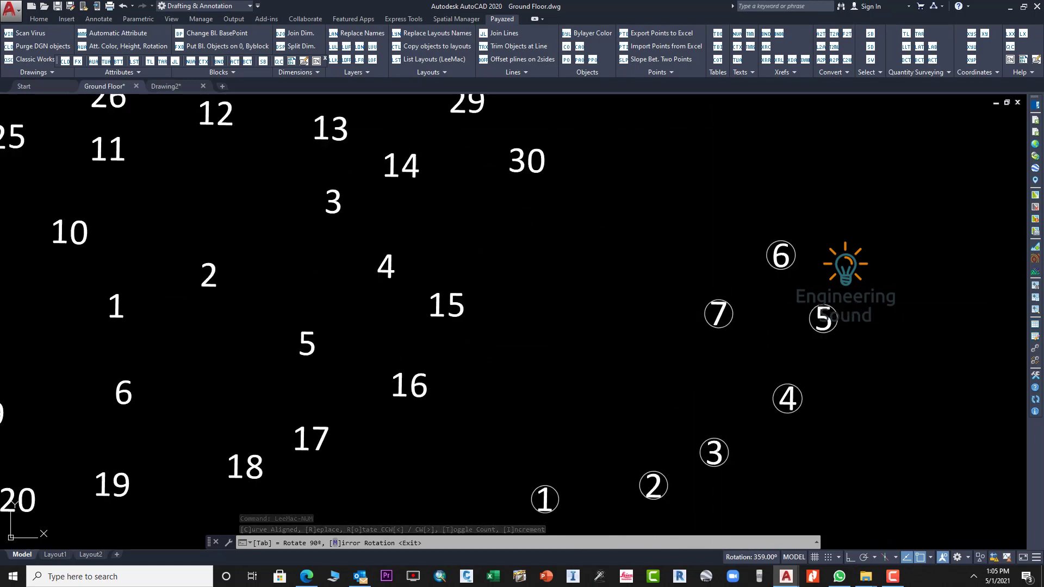
{"action": "middle_click_drag", "start_coordinate": [716, 305], "coordinate": [655, 254]}
{"action": "left_click", "coordinate": [653, 227]}
{"action": "left_click", "coordinate": [624, 278]}
{"action": "left_click", "coordinate": [591, 305]}
{"action": "left_click", "coordinate": [556, 338]}
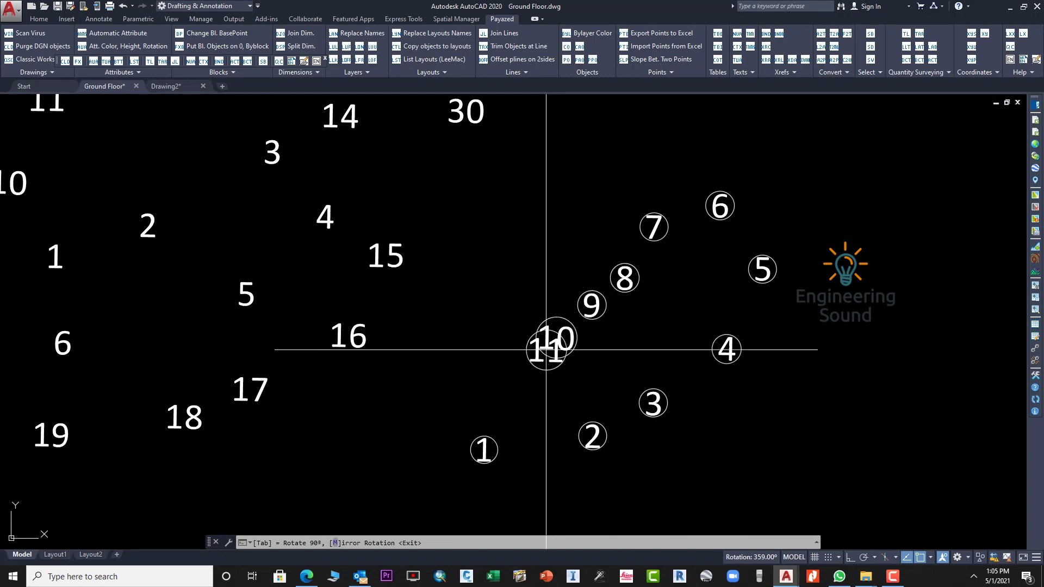
{"action": "left_click", "coordinate": [520, 359]}
{"action": "left_click", "coordinate": [475, 392]}
{"action": "middle_click_drag", "start_coordinate": [440, 408], "coordinate": [473, 338]}
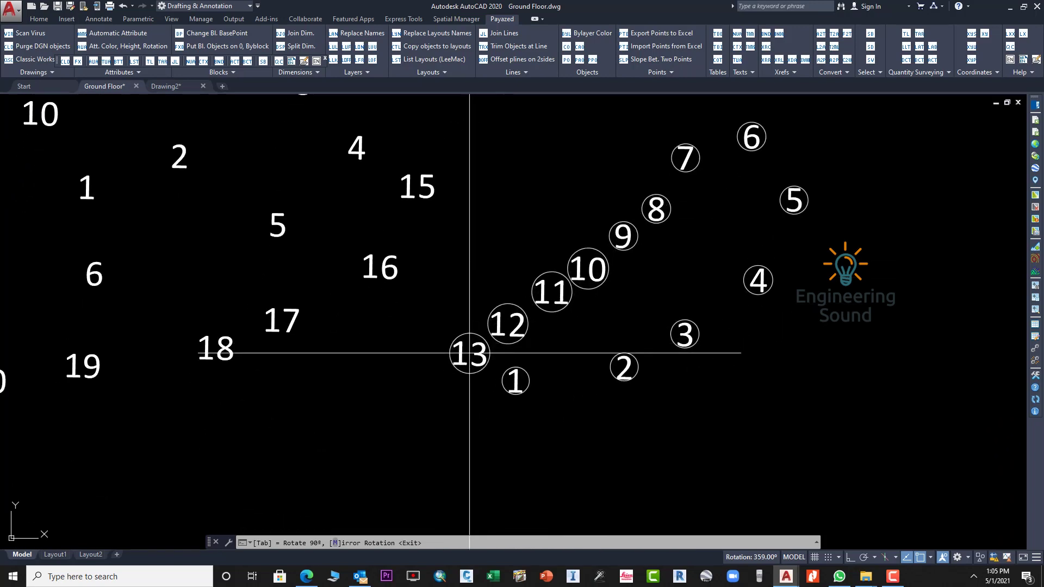
{"action": "left_click", "coordinate": [471, 354]}
Restart incremental numbering from 14 with the text enclosed in a Rectangle border.
{"action": "left_click", "coordinate": [737, 34]}
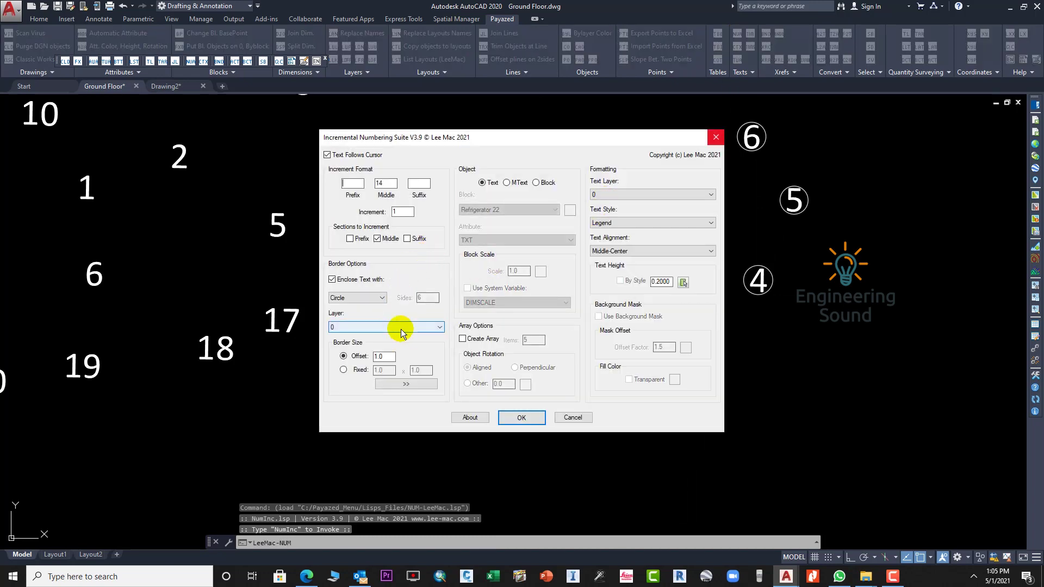
{"action": "left_click", "coordinate": [377, 298]}
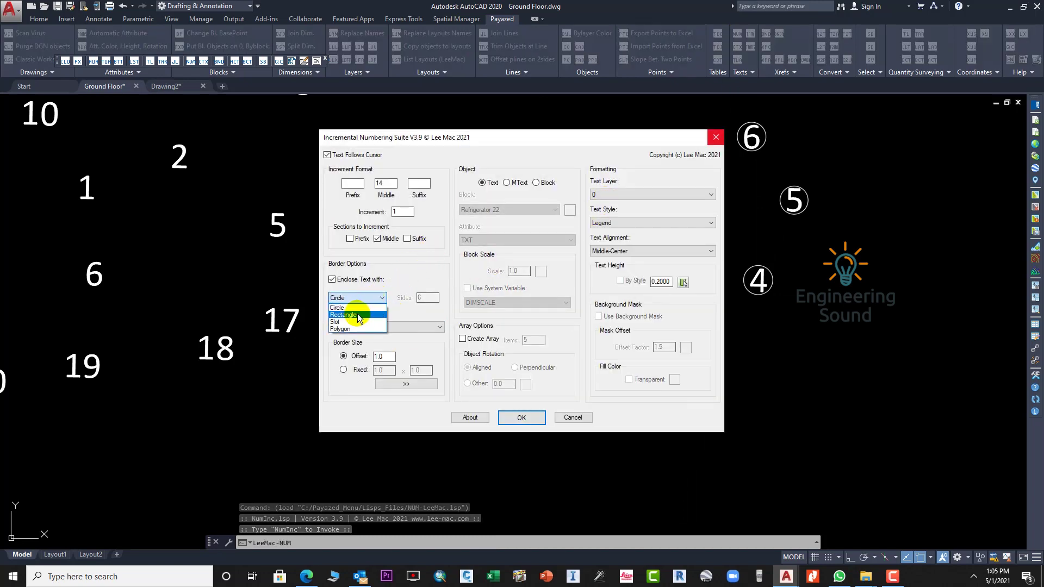
{"action": "left_click", "coordinate": [357, 314]}
{"action": "left_click", "coordinate": [535, 423]}
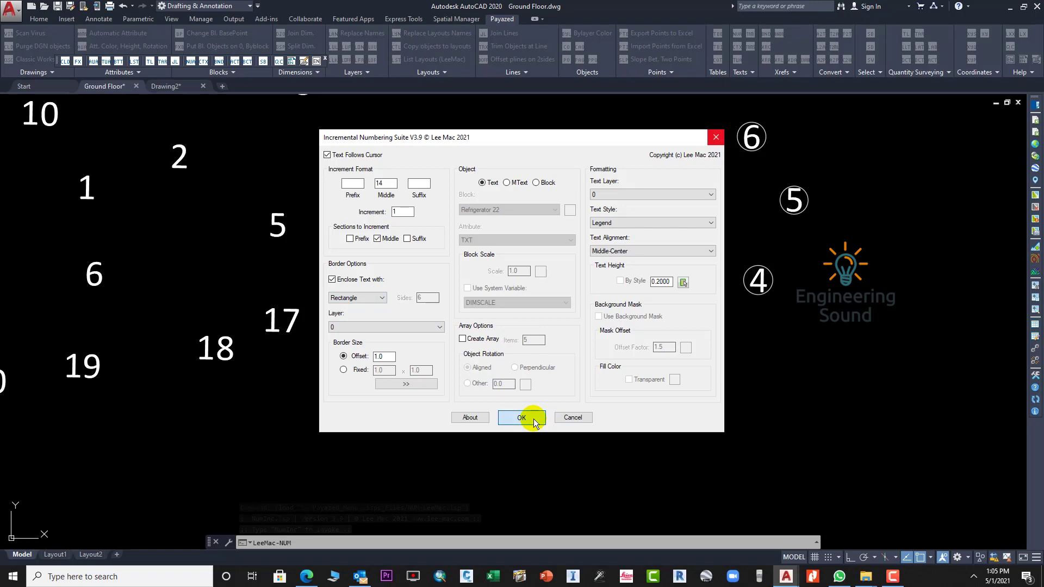
Place rectangle-bordered numbers 14 to 20 below and beside the circled numbers, and end the numbering command.
{"action": "left_click", "coordinate": [686, 436]}
{"action": "left_click", "coordinate": [813, 388]}
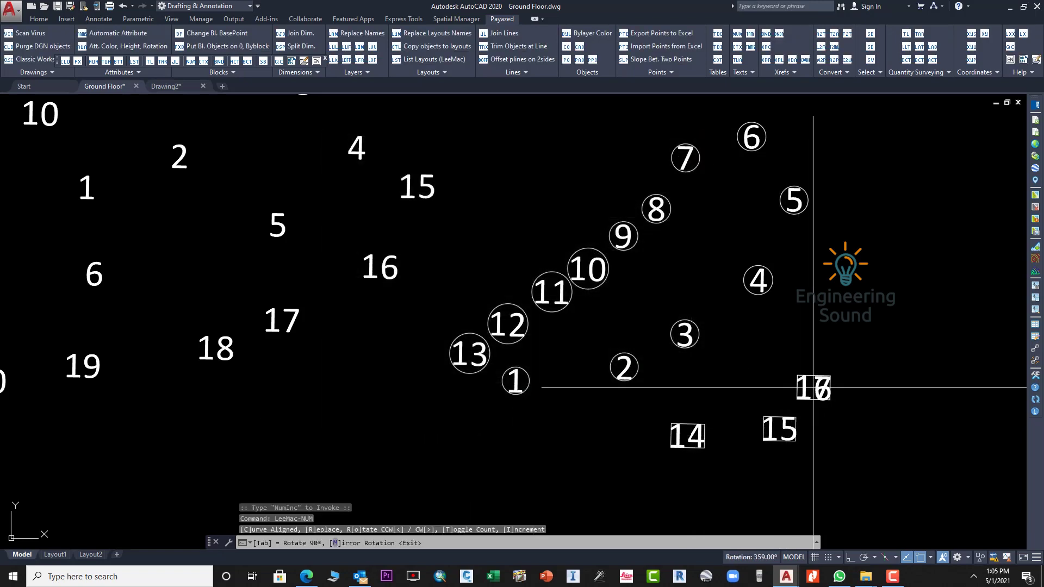
{"action": "left_click", "coordinate": [835, 351]}
{"action": "left_click", "coordinate": [813, 332]}
{"action": "left_click", "coordinate": [750, 364]}
{"action": "left_click", "coordinate": [589, 431]}
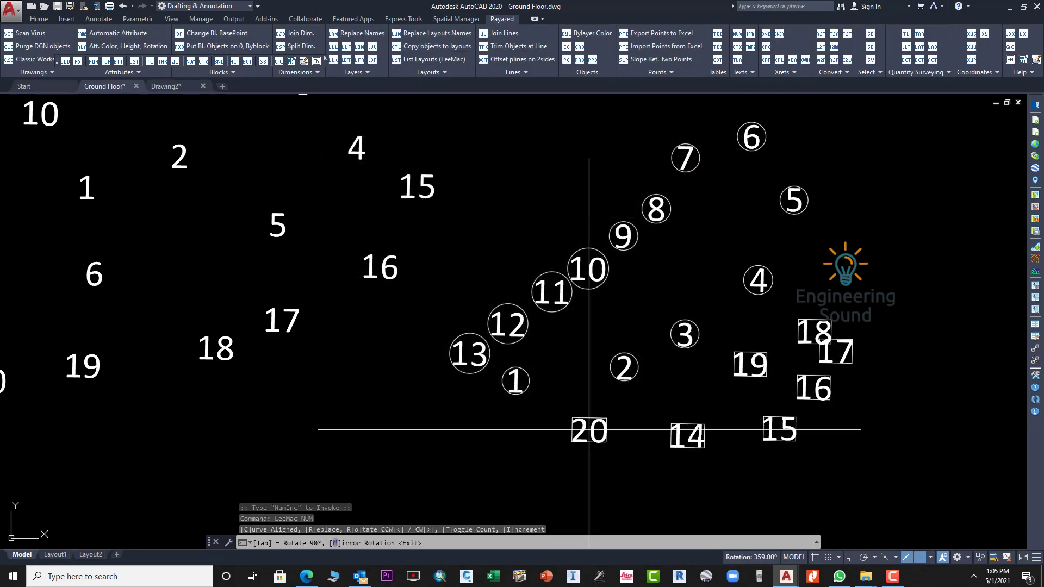
{"action": "key", "text": "Return"}
Restart incremental numbering from 21 with the text enclosed in a six-sided Polygon border.
{"action": "left_click", "coordinate": [738, 34]}
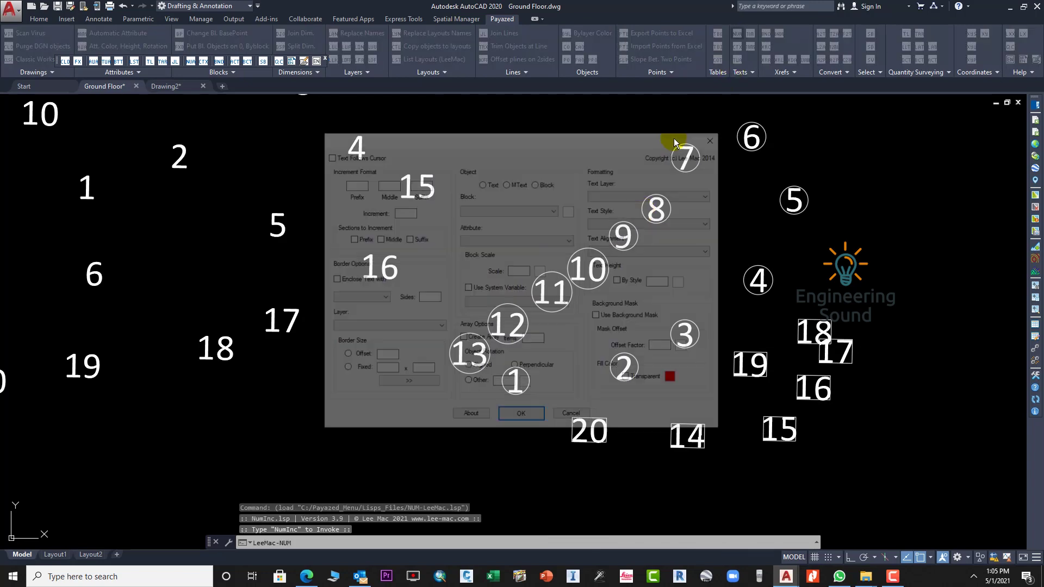
{"action": "left_click", "coordinate": [376, 299]}
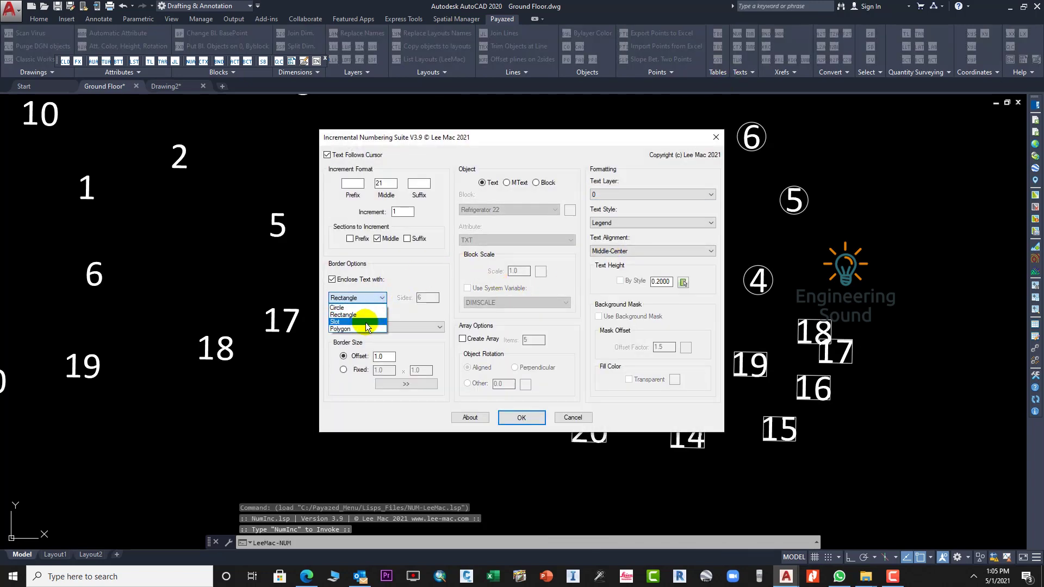
{"action": "left_click", "coordinate": [341, 328]}
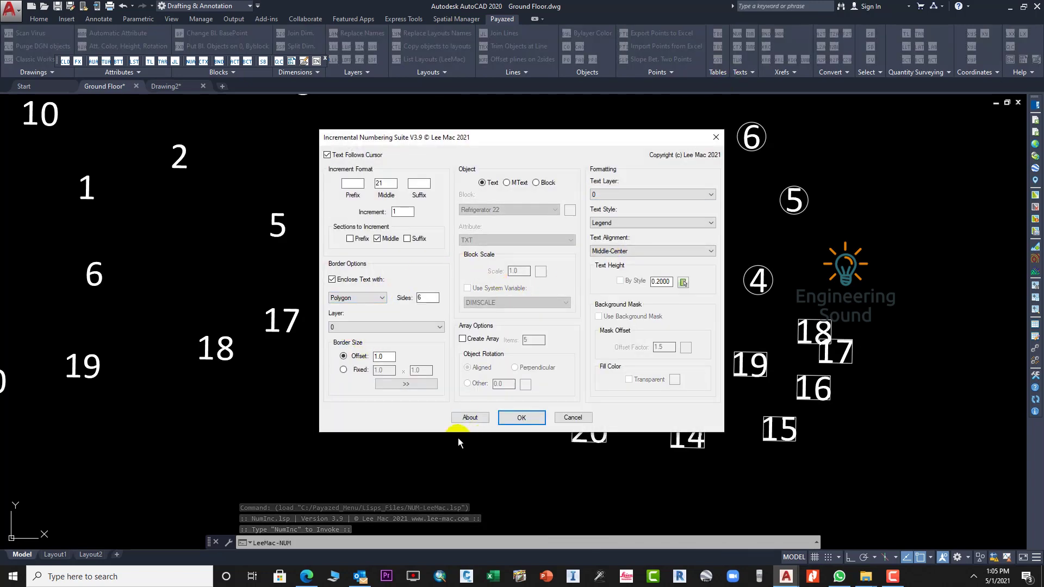
{"action": "left_click", "coordinate": [521, 418]}
Place hexagon-bordered numbers 21 to 26 around the outside of the circled loop, and end the numbering command.
{"action": "left_click", "coordinate": [447, 442]}
{"action": "left_click", "coordinate": [374, 438]}
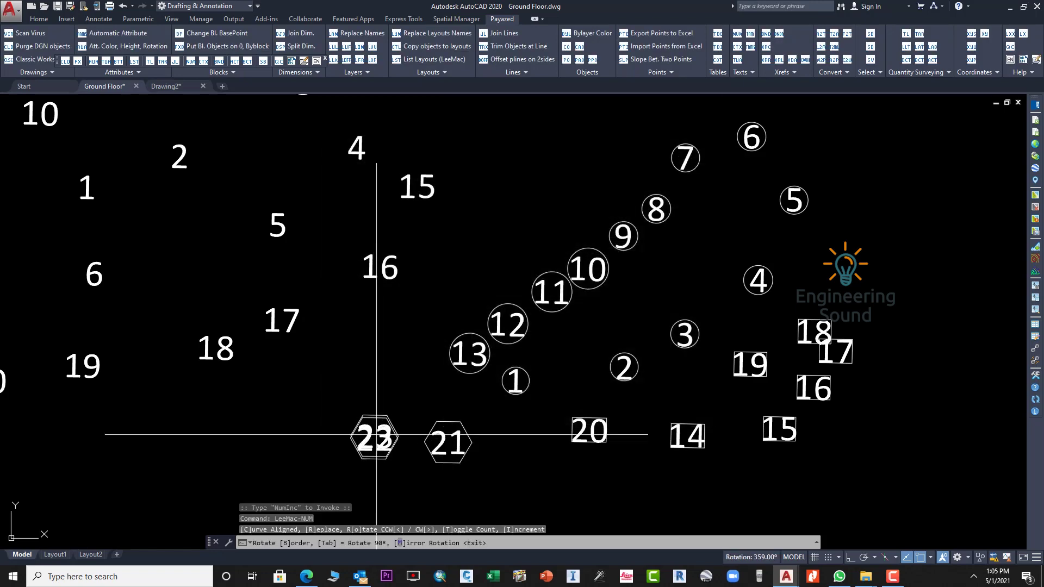
{"action": "left_click", "coordinate": [448, 299]}
{"action": "left_click", "coordinate": [523, 236]}
{"action": "left_click", "coordinate": [549, 169]}
{"action": "left_click", "coordinate": [625, 167]}
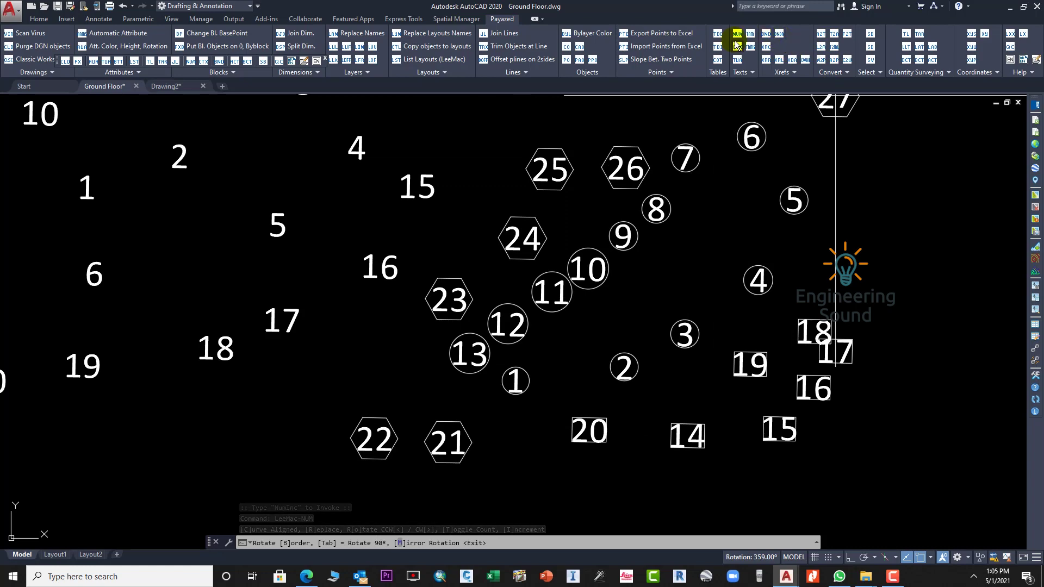
{"action": "key", "text": "Escape"}
Restart incremental numbering from 27 with the text enclosed in a Slot border.
{"action": "middle_click_drag", "start_coordinate": [849, 355], "coordinate": [767, 247]}
{"action": "scroll", "coordinate": [768, 247], "scroll_direction": "down", "scroll_amount": 2}
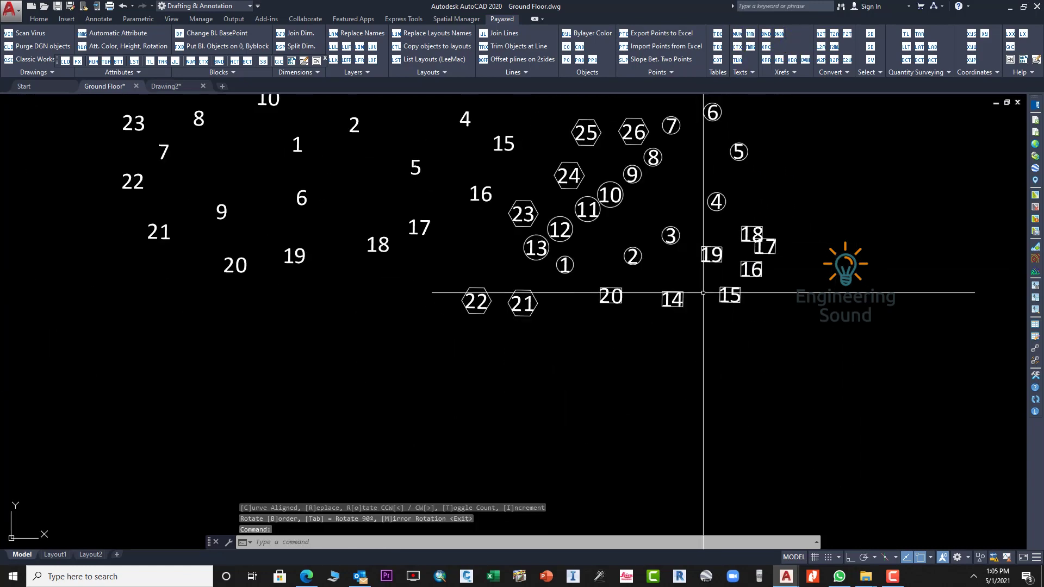
{"action": "left_click", "coordinate": [737, 34]}
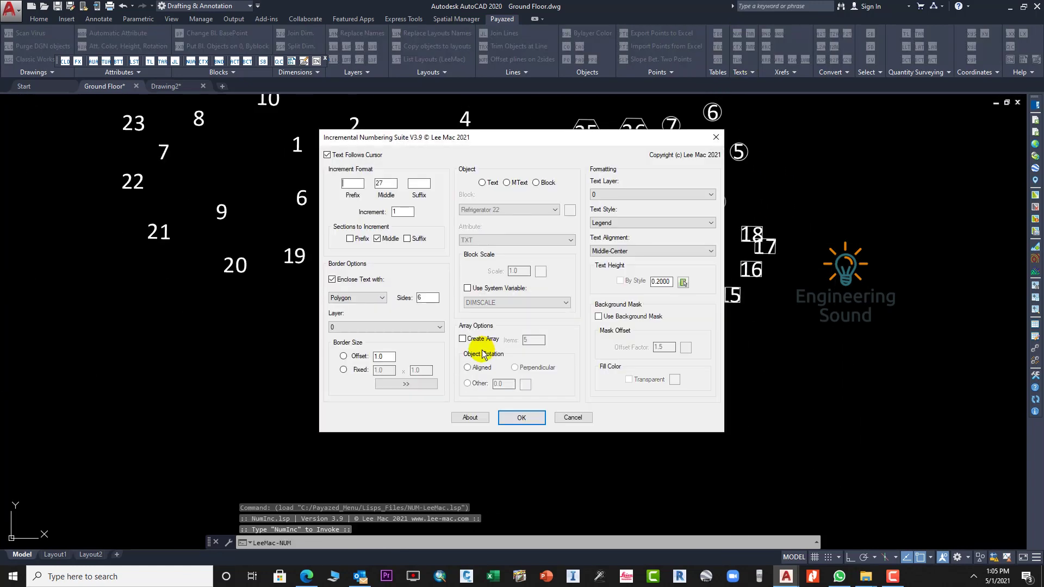
{"action": "left_click", "coordinate": [367, 298]}
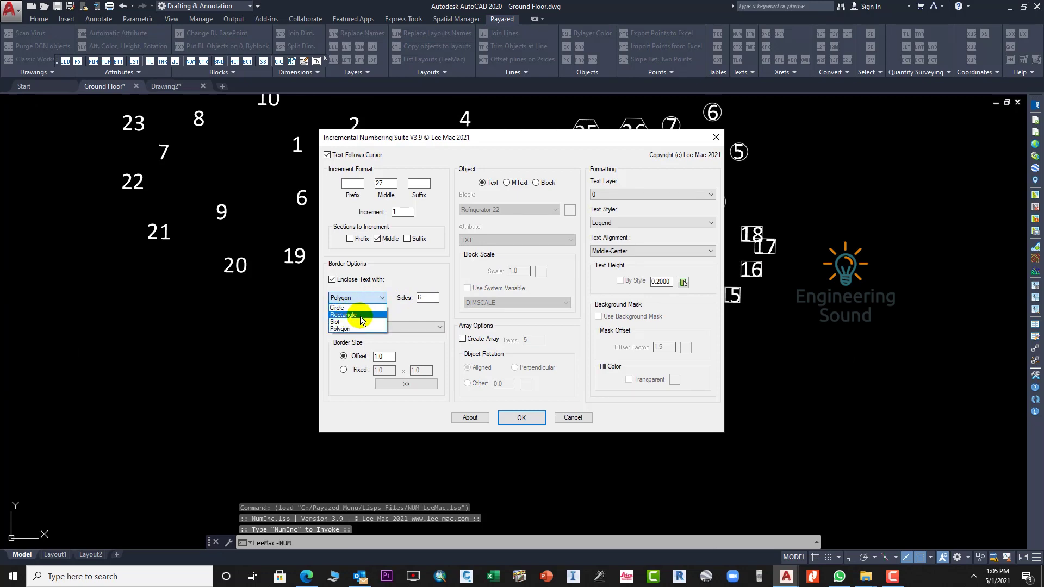
{"action": "left_click", "coordinate": [343, 321]}
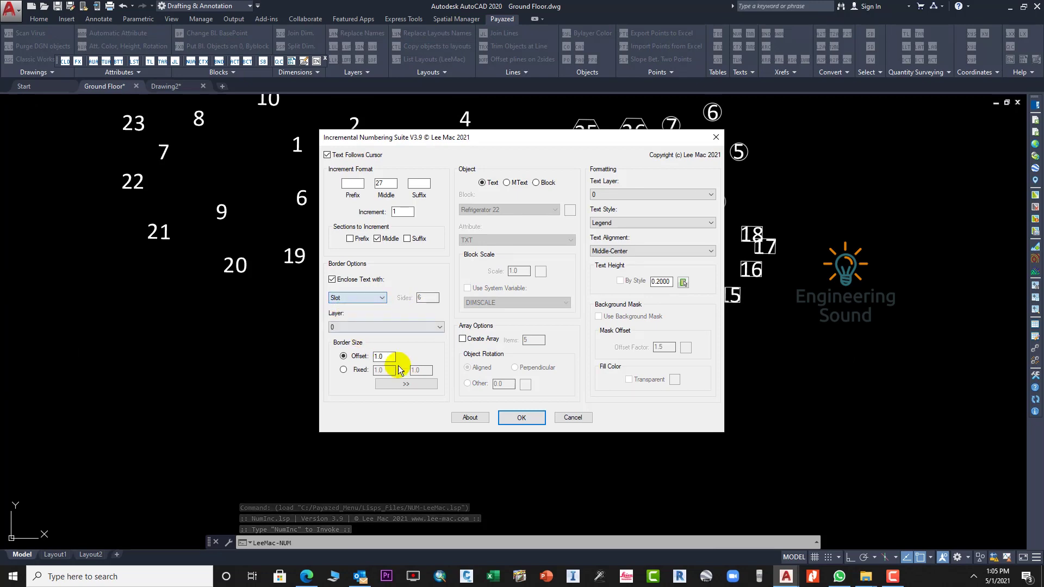
{"action": "left_click", "coordinate": [525, 417]}
Place slot-bordered numbers 27 to 37 in a rough ring below the other numbers, and end the numbering command.
{"action": "left_click", "coordinate": [495, 408]}
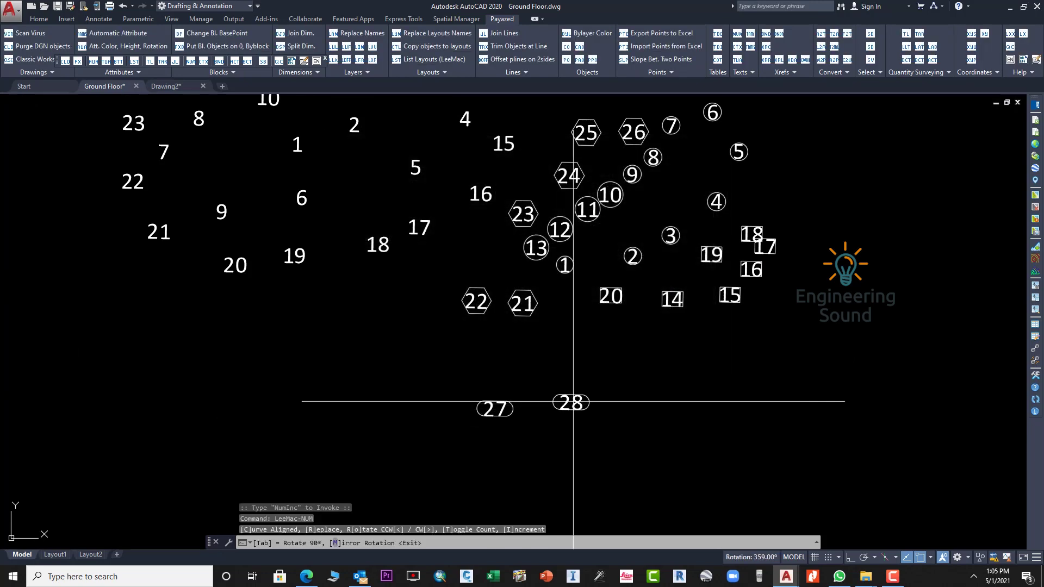
{"action": "left_click", "coordinate": [587, 401]}
{"action": "left_click", "coordinate": [632, 385]}
{"action": "left_click", "coordinate": [725, 423]}
{"action": "left_click", "coordinate": [641, 450]}
{"action": "left_click", "coordinate": [439, 453]}
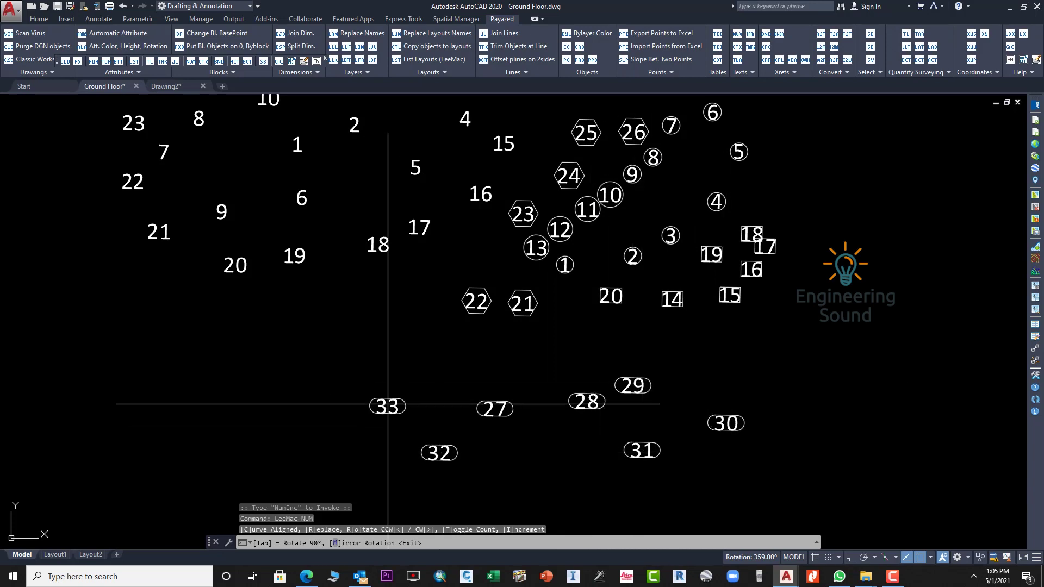
{"action": "left_click", "coordinate": [386, 403]}
{"action": "left_click", "coordinate": [398, 370]}
{"action": "left_click", "coordinate": [516, 354]}
{"action": "left_click", "coordinate": [619, 344]}
{"action": "left_click", "coordinate": [690, 344]}
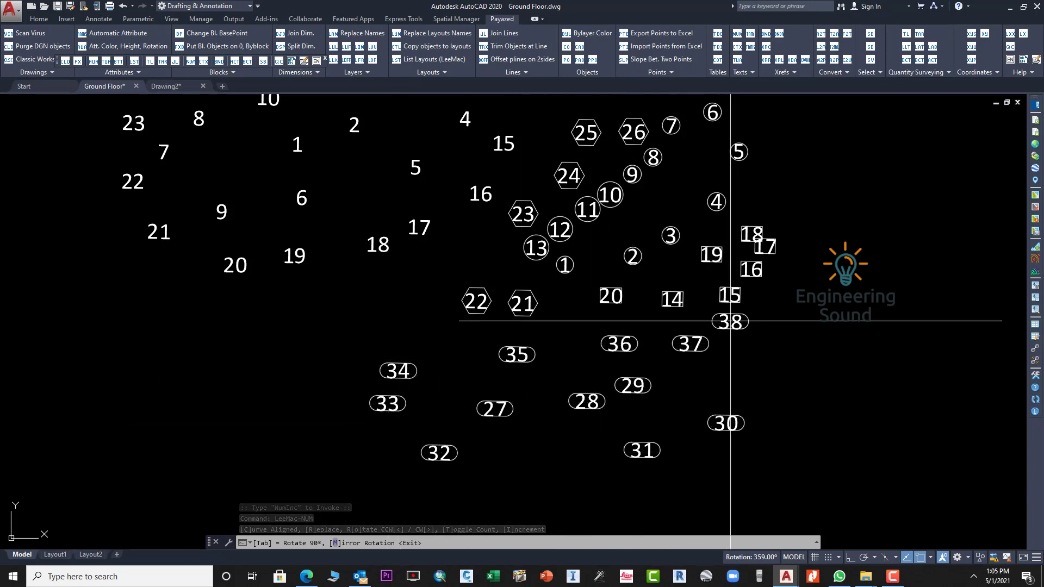
{"action": "key", "text": "Return"}
Restart incremental numbering with prefix POINT-, middle DTS- and suffix 0001, incrementing only the suffix and keeping the Slot border.
{"action": "scroll", "coordinate": [833, 96], "scroll_direction": "down", "scroll_amount": 2}
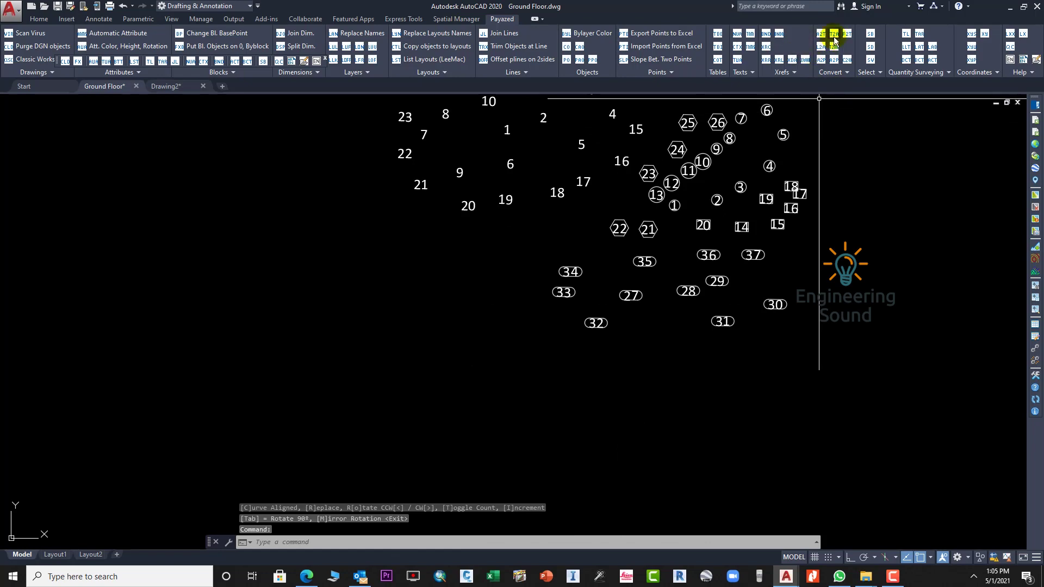
{"action": "left_click", "coordinate": [742, 34]}
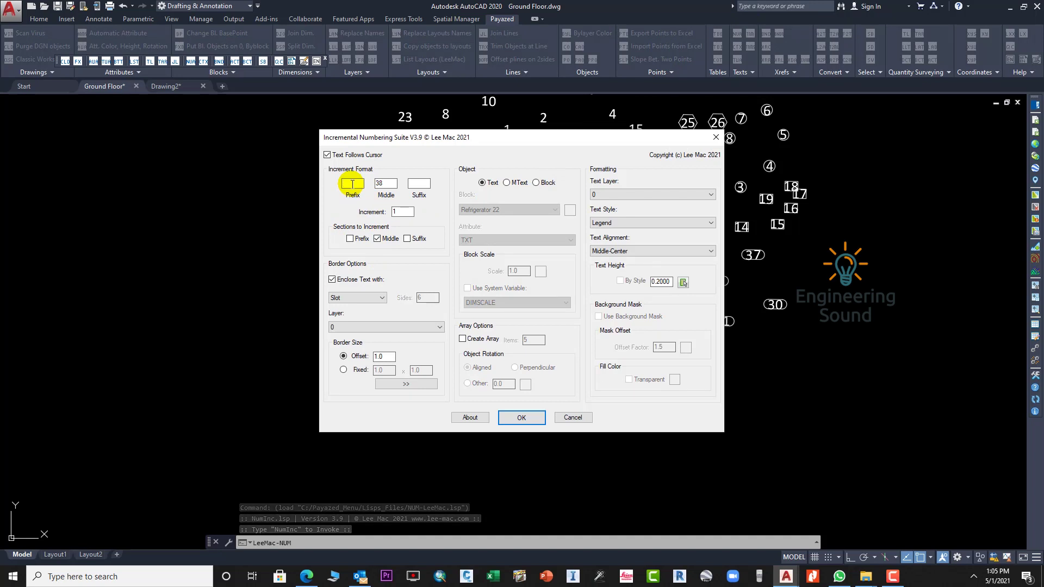
{"action": "left_click", "coordinate": [352, 184]}
{"action": "type", "text": "POINT-"}
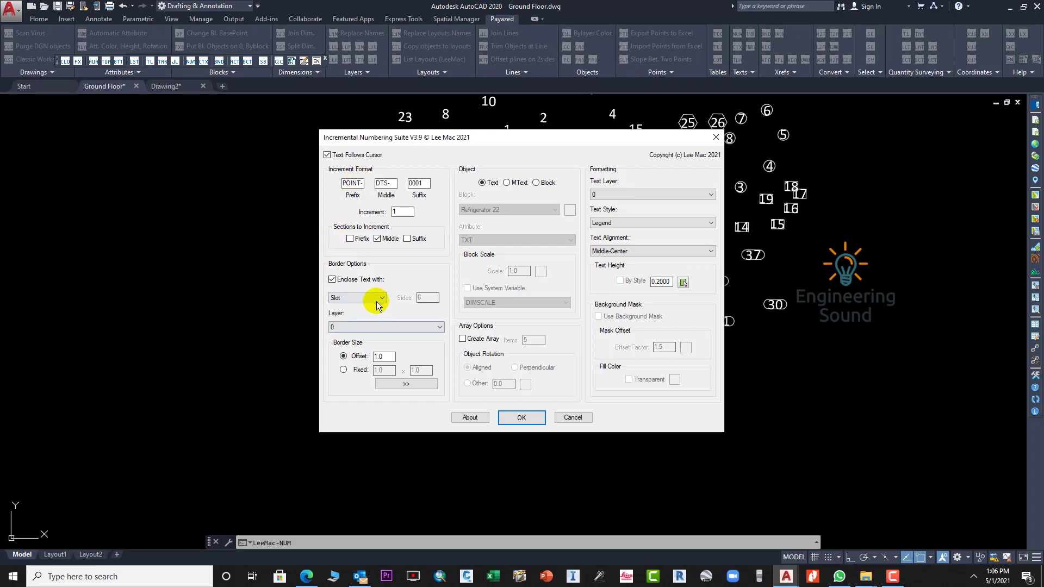
{"action": "left_click", "coordinate": [350, 322]}
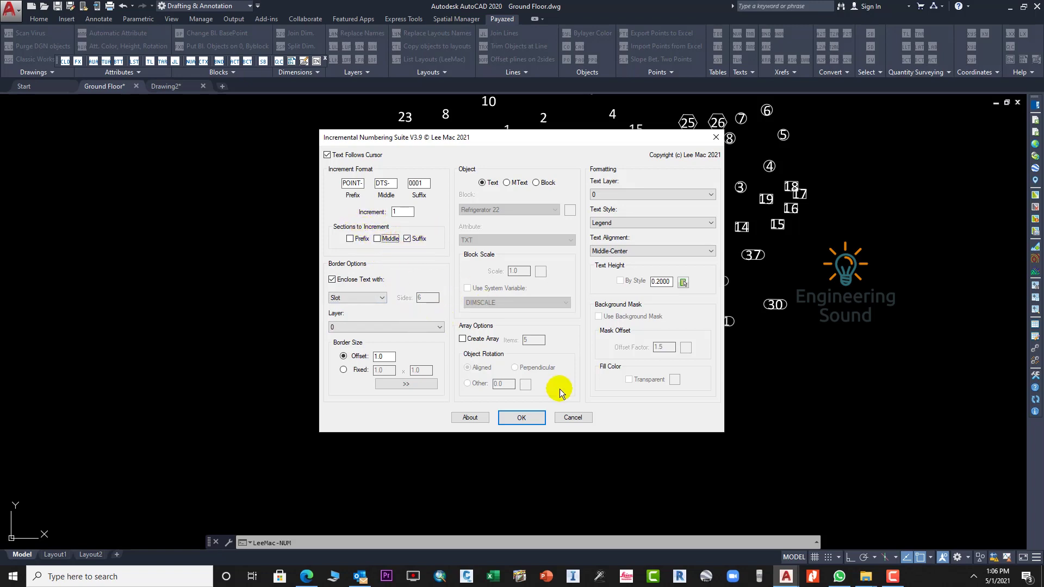
{"action": "left_click", "coordinate": [522, 417]}
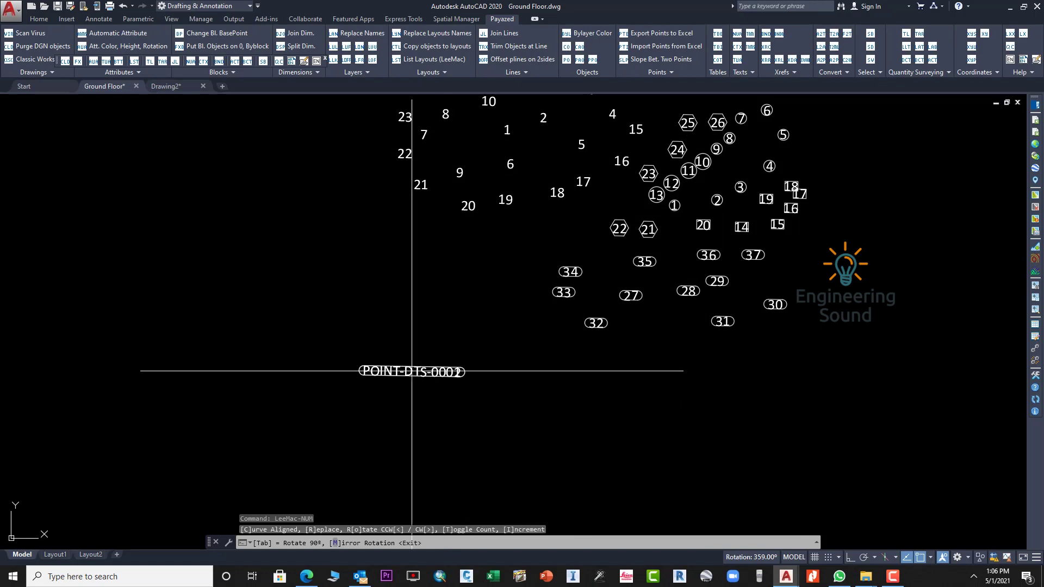
Place slot-bordered labels POINT-DTS-0001 to POINT-DTS-0009 in a loop in the empty area below the numbers.
{"action": "left_click", "coordinate": [412, 371]}
{"action": "left_click", "coordinate": [491, 397]}
{"action": "left_click", "coordinate": [567, 418]}
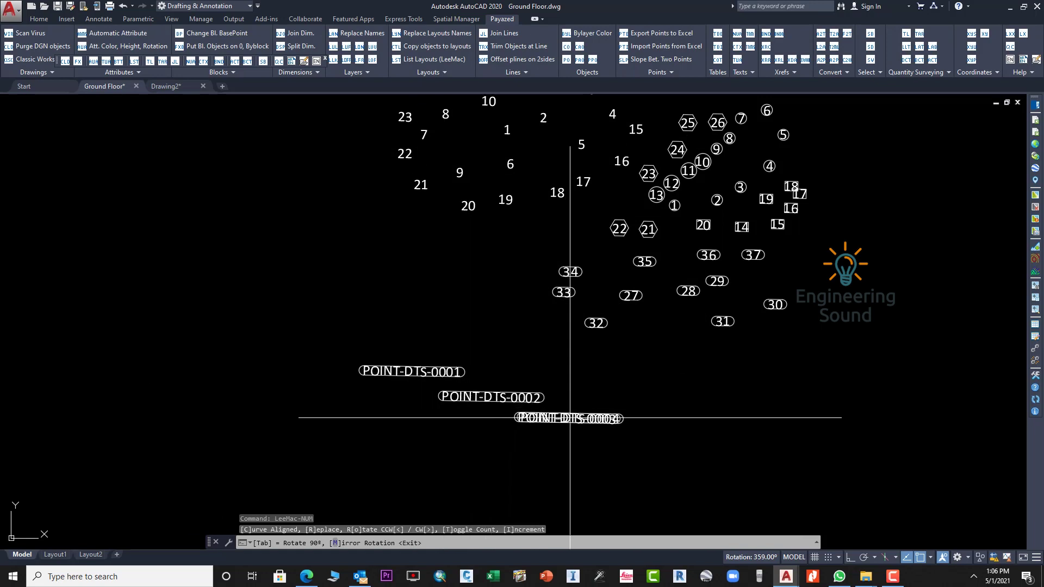
{"action": "left_click", "coordinate": [703, 432]}
{"action": "left_click", "coordinate": [598, 465]}
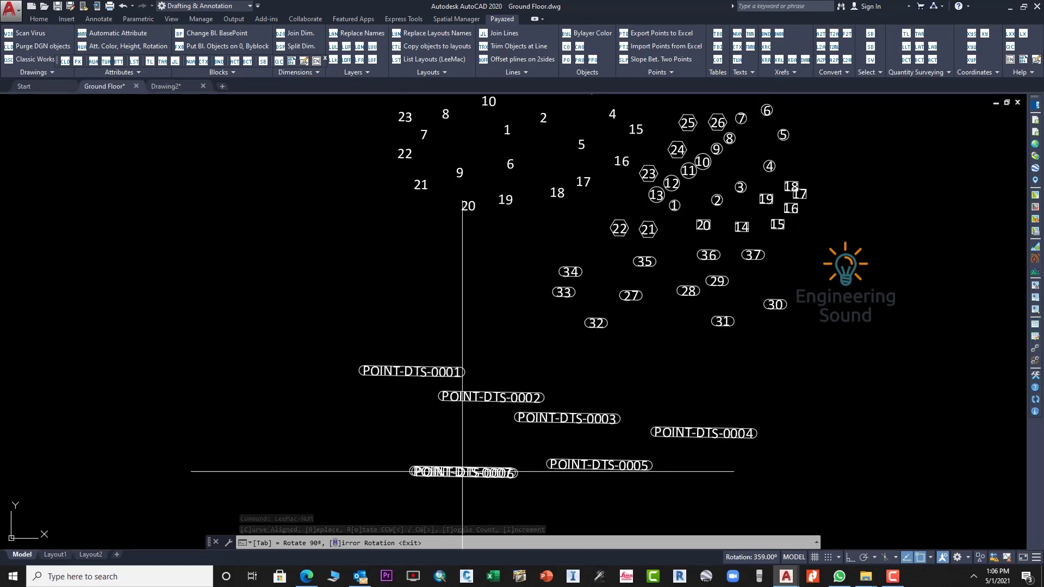
{"action": "left_click", "coordinate": [464, 472]}
{"action": "left_click", "coordinate": [348, 459]}
{"action": "left_click", "coordinate": [302, 424]}
{"action": "left_click", "coordinate": [261, 364]}
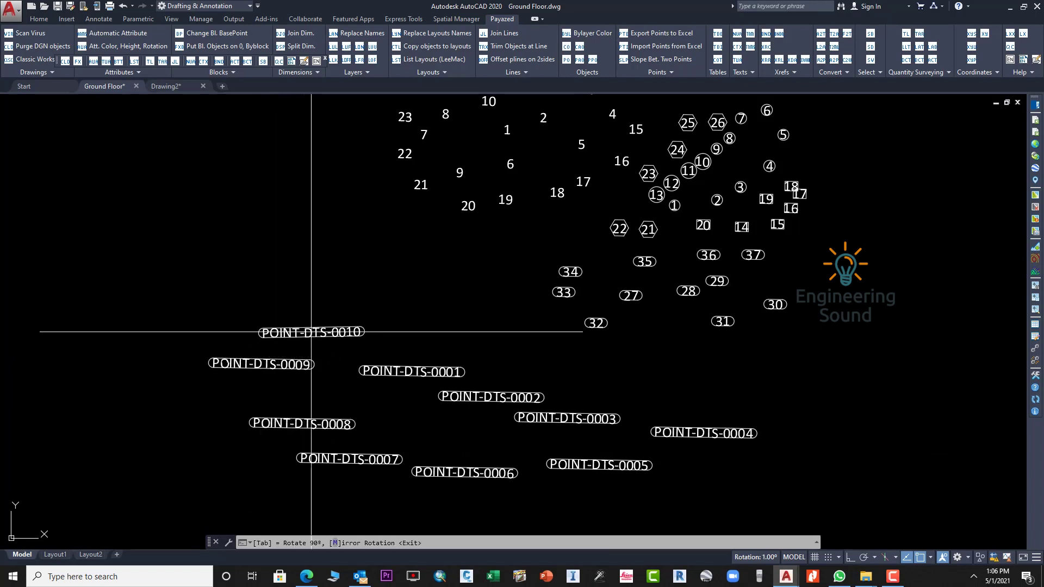
Place POINT-DTS-0010 to POINT-DTS-0012 at increasing rotations, the last at 72°, and end the numbering command.
{"action": "left_click", "coordinate": [343, 306]}
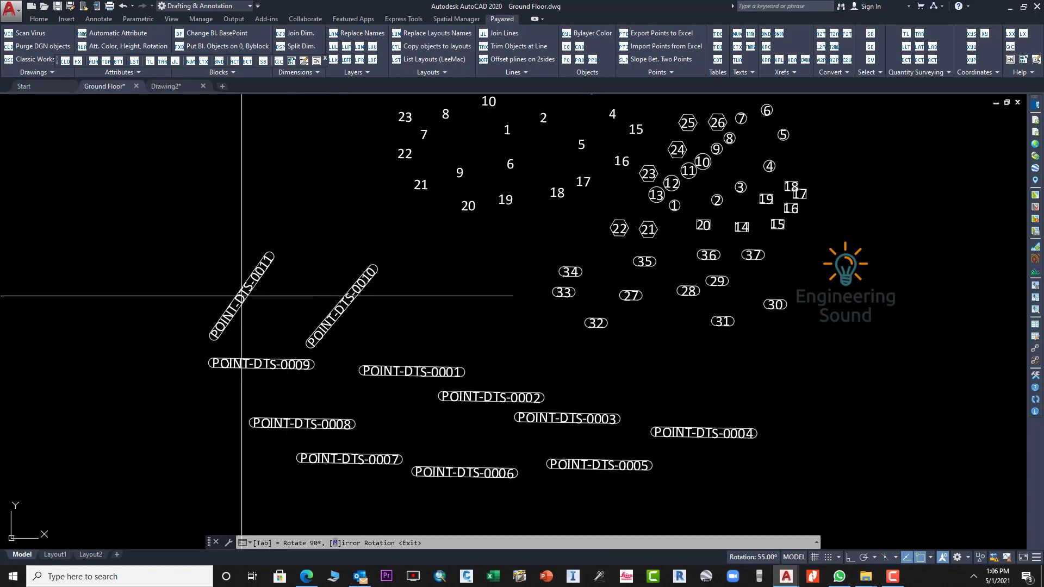
{"action": "left_click", "coordinate": [302, 288]}
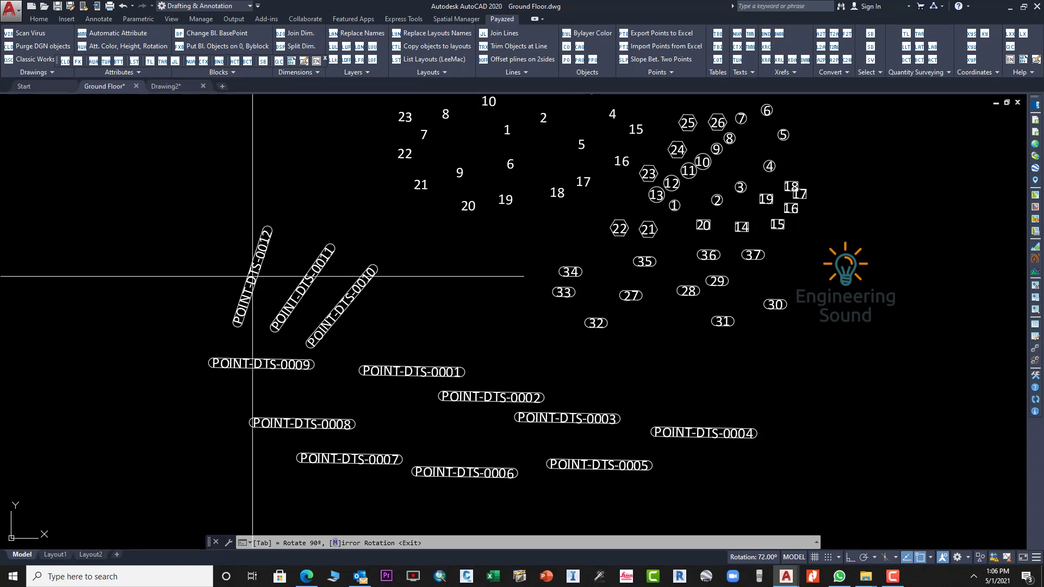
{"action": "left_click", "coordinate": [253, 277]}
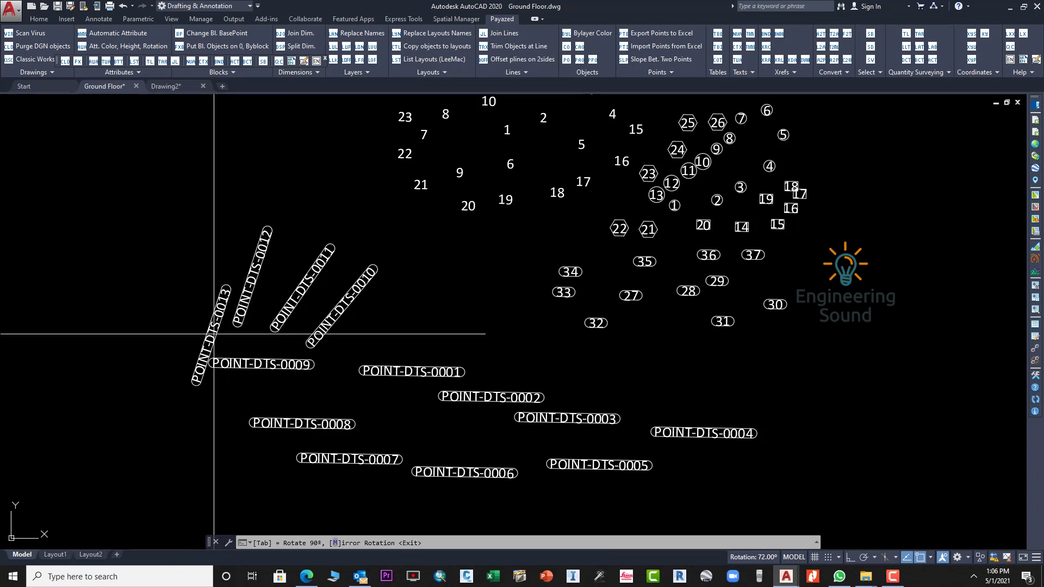
{"action": "key", "text": "Return"}
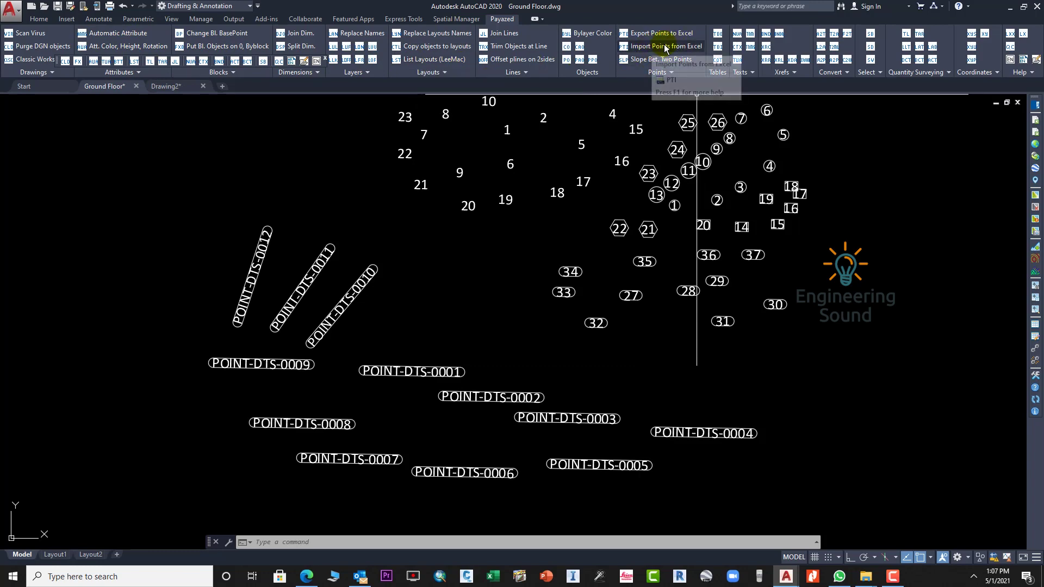
Start importing points from Excel, allow PTI.VLX to always load, and cancel the CSV file selection.
{"action": "left_click", "coordinate": [646, 47]}
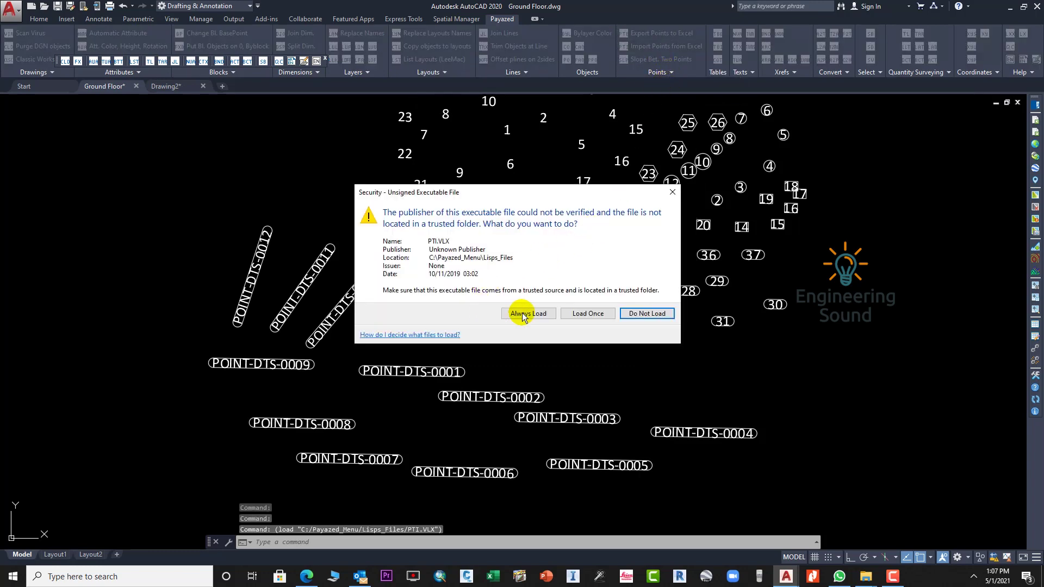
{"action": "left_click", "coordinate": [528, 314]}
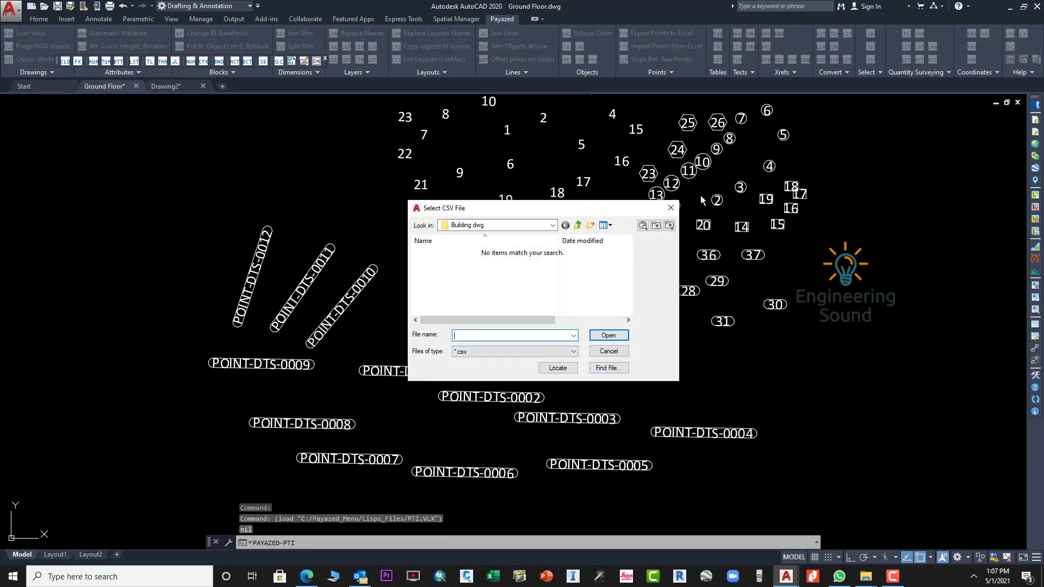
{"action": "left_click", "coordinate": [668, 209]}
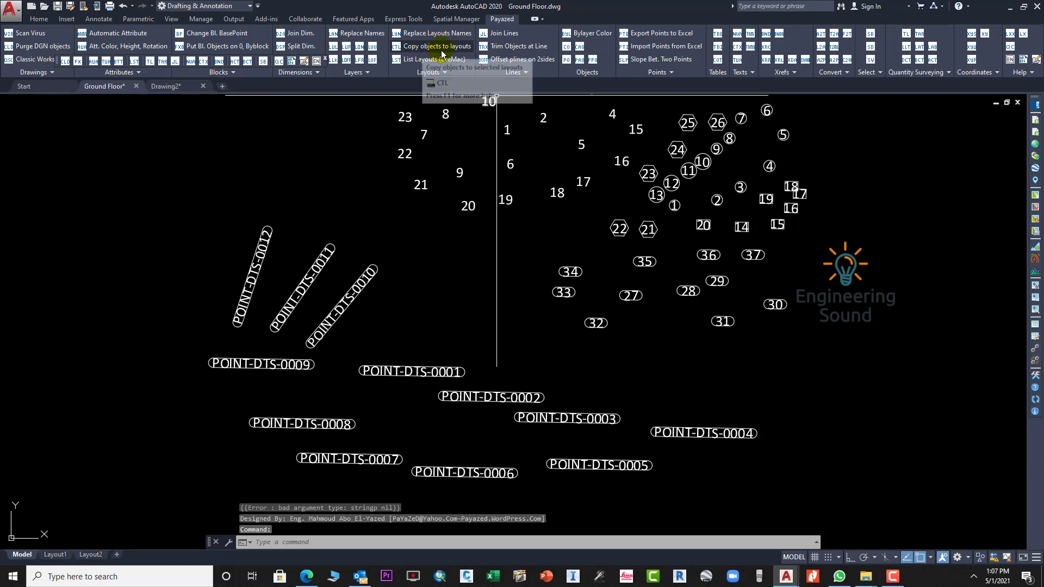
Offset the large circle on both sides by 120, deleting the source circle.
{"action": "left_click", "coordinate": [521, 62]}
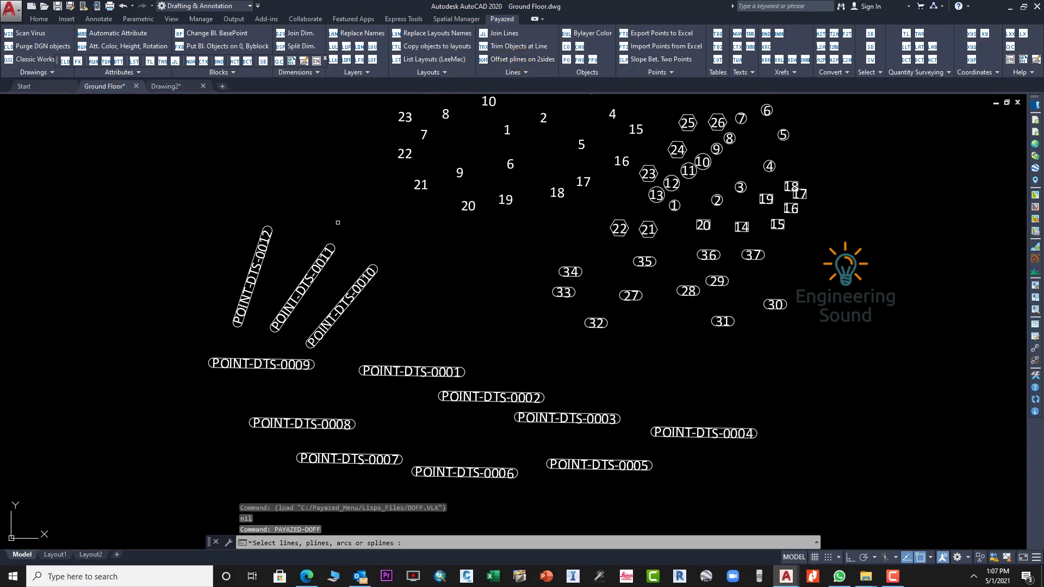
{"action": "scroll", "coordinate": [625, 174], "scroll_direction": "down", "scroll_amount": 10}
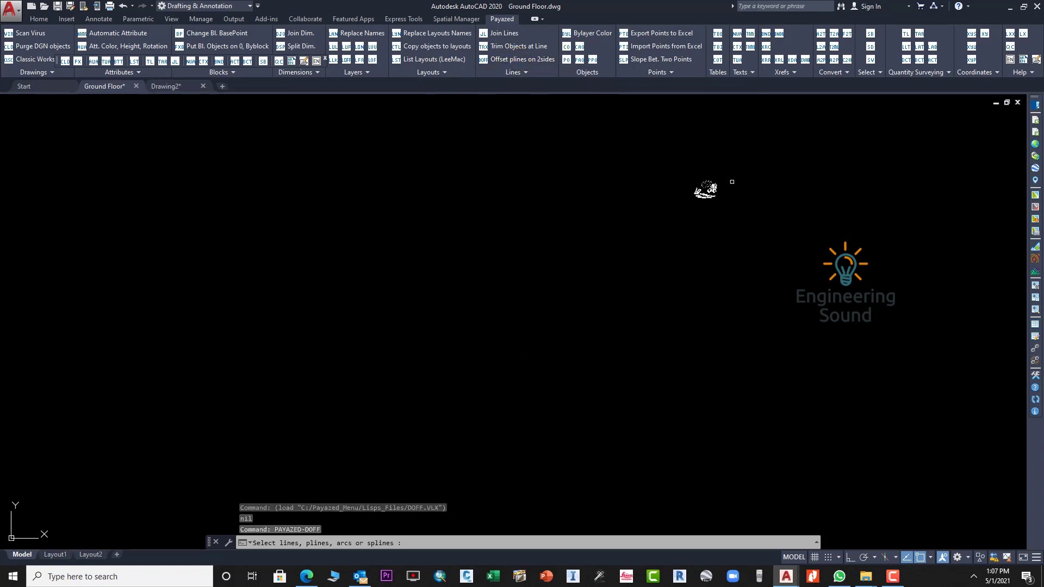
{"action": "scroll", "coordinate": [804, 172], "scroll_direction": "up", "scroll_amount": 5}
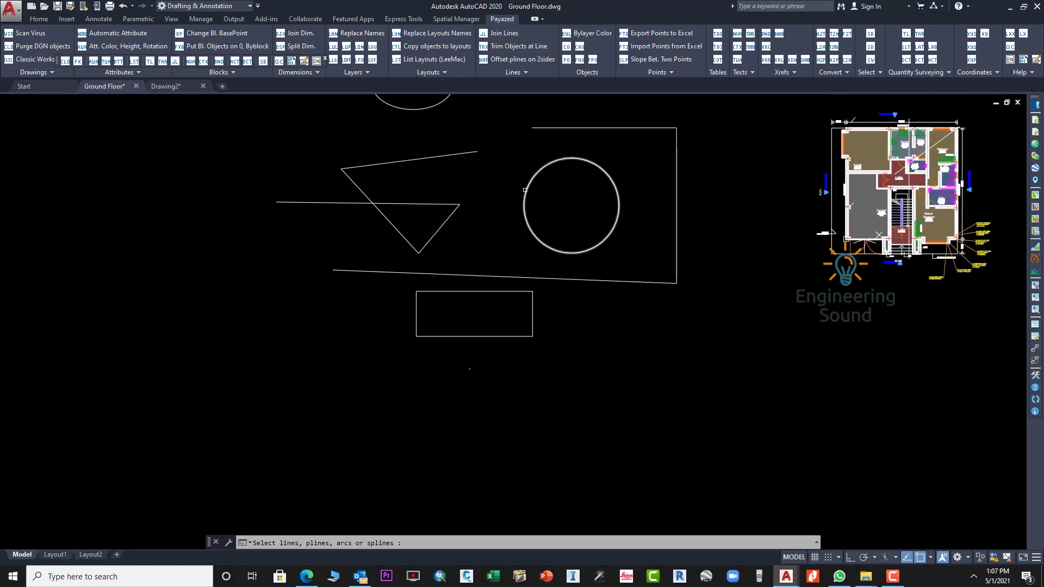
{"action": "left_click", "coordinate": [526, 195]}
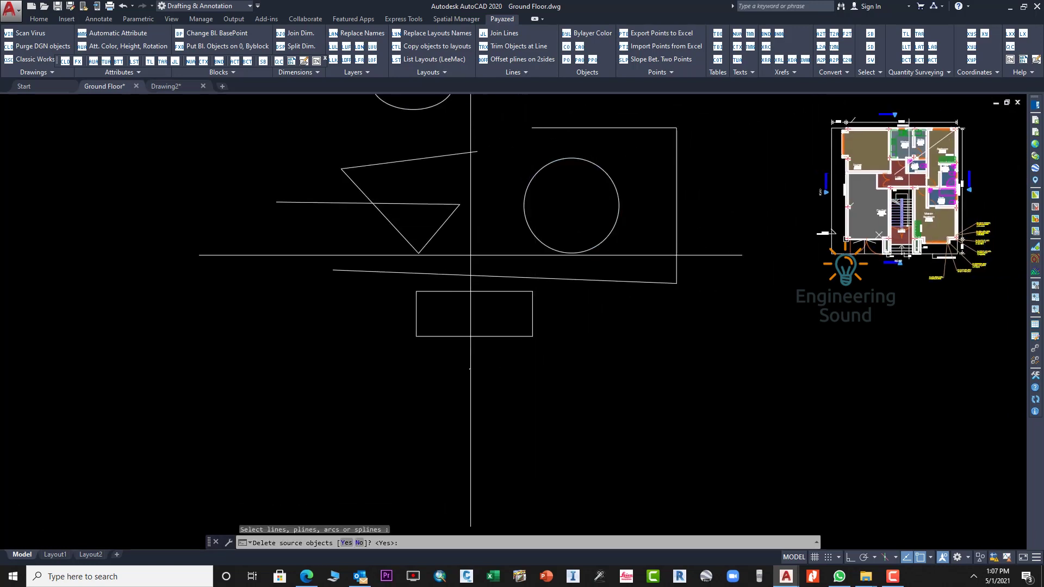
{"action": "middle_click_drag", "start_coordinate": [537, 210], "coordinate": [469, 252]}
{"action": "key", "text": "Return"}
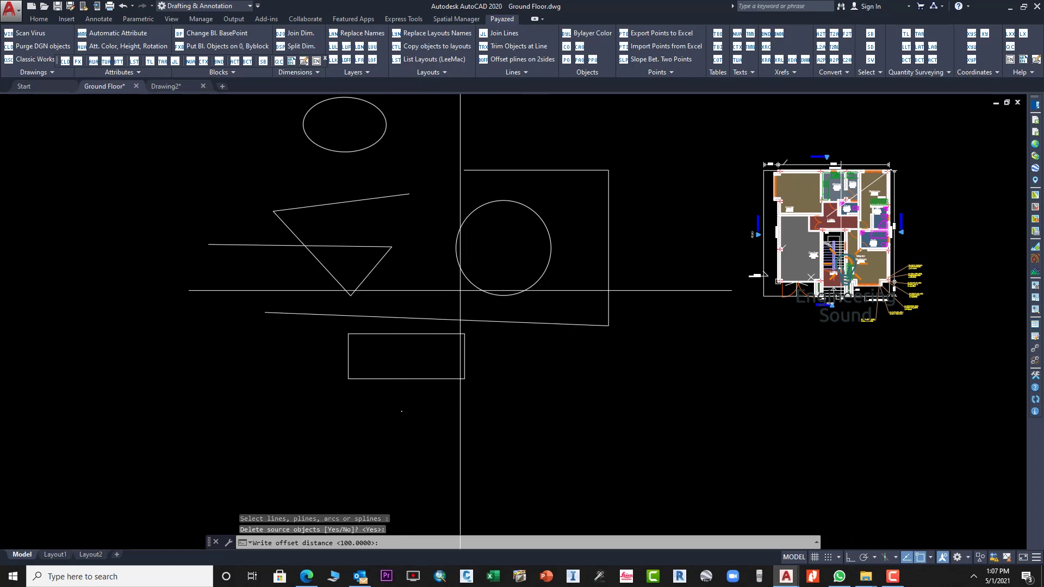
{"action": "type", "text": "1"}
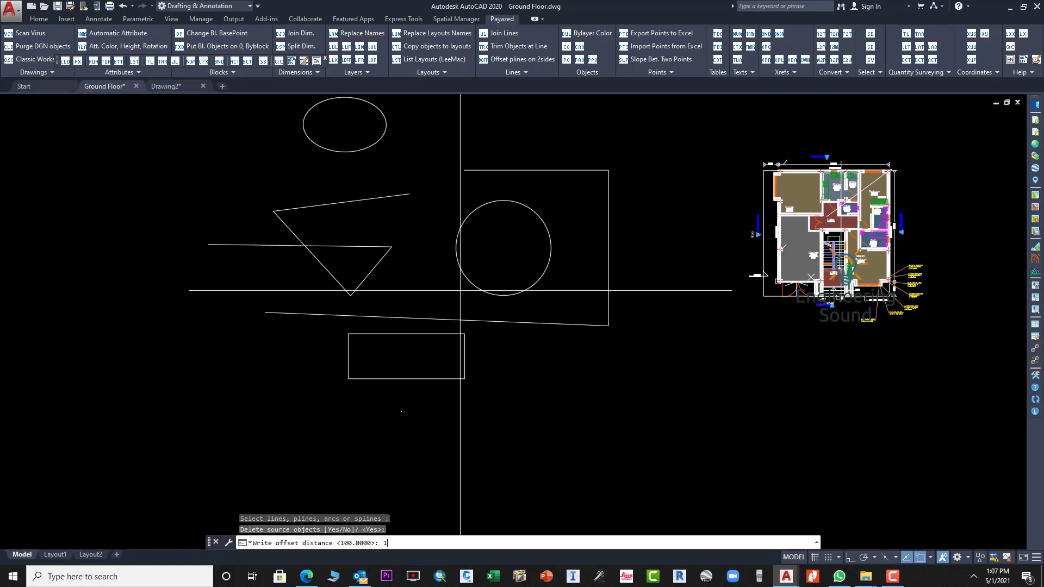
{"action": "type", "text": "20"}
{"action": "key", "text": "Return"}
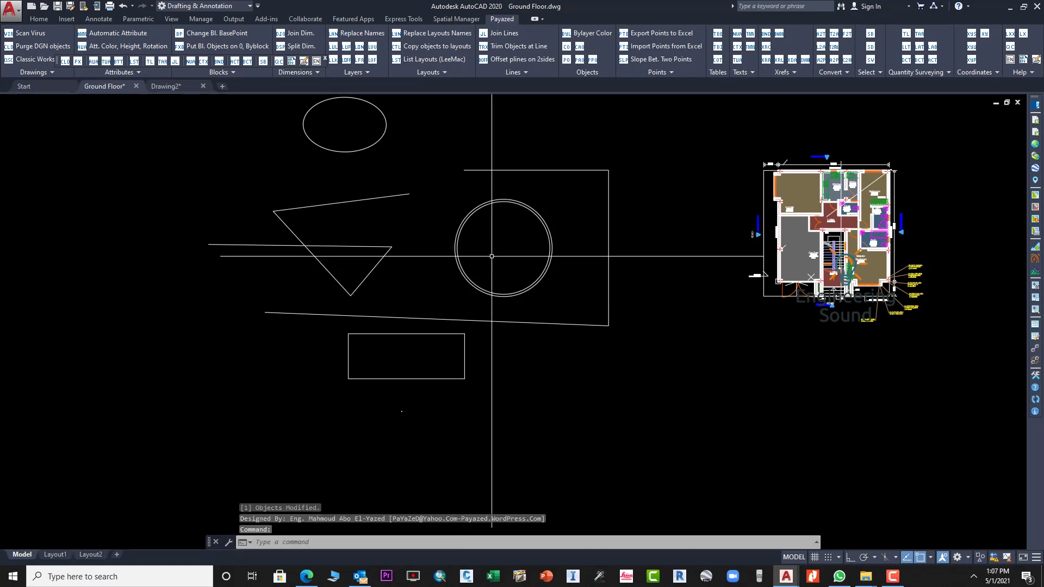
{"action": "scroll", "coordinate": [503, 258], "scroll_direction": "up", "scroll_amount": 4}
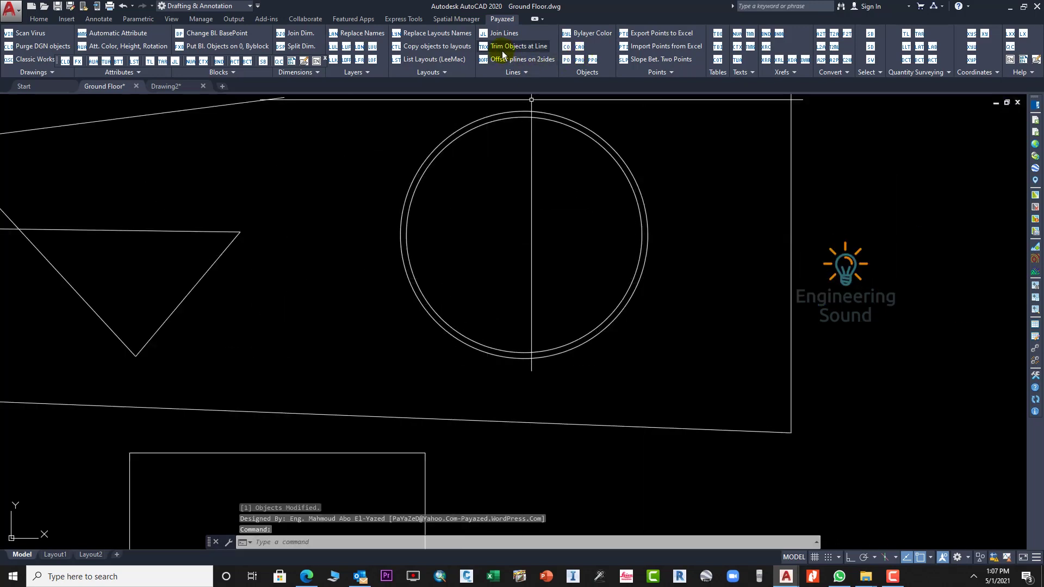
{"action": "middle_click_drag", "start_coordinate": [774, 220], "coordinate": [699, 233]}
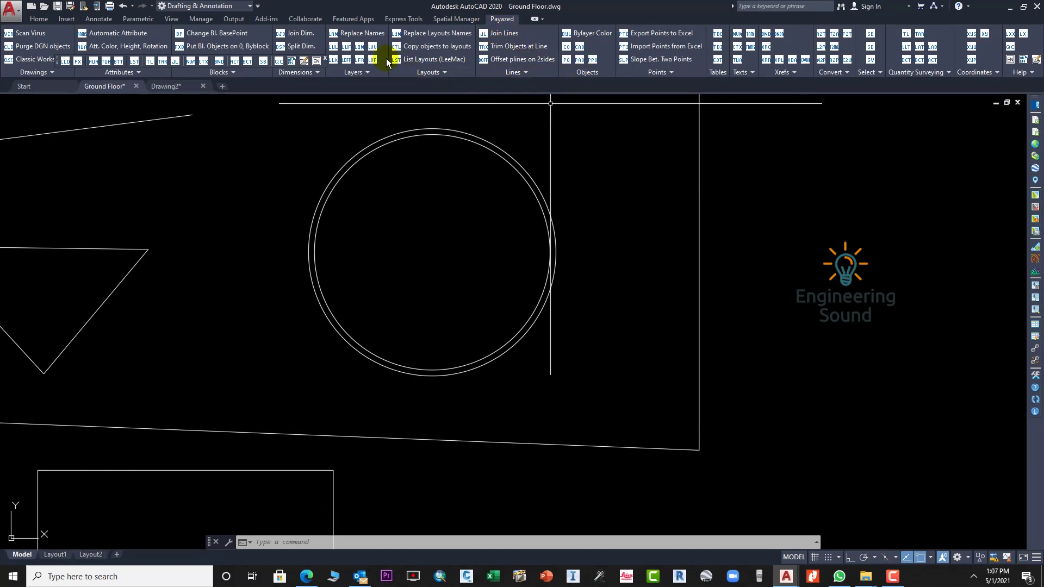
Start copying the two concentric circles to the layouts, and cancel the layout selection.
{"action": "left_click", "coordinate": [445, 49]}
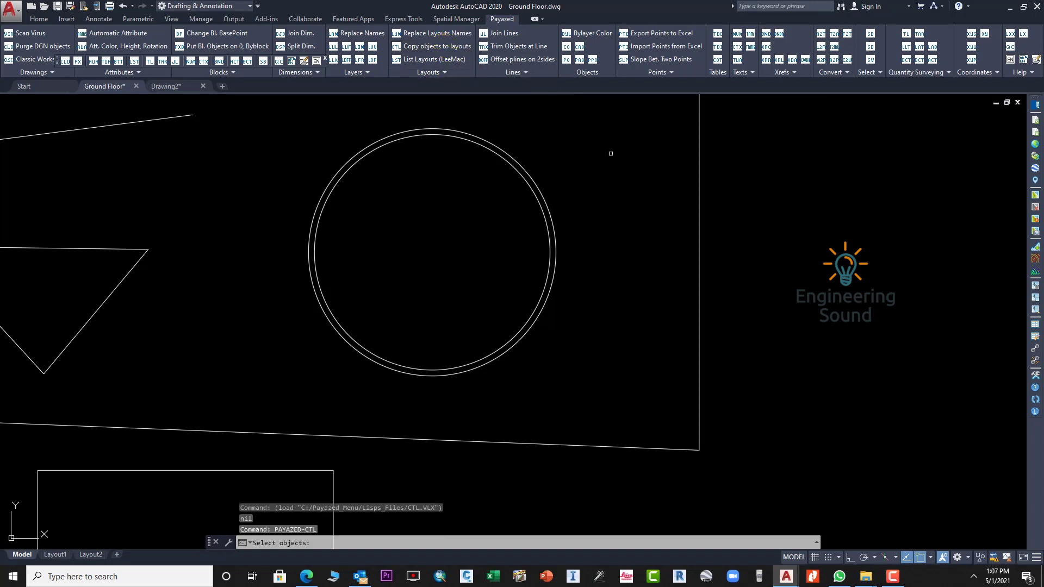
{"action": "scroll", "coordinate": [675, 247], "scroll_direction": "down", "scroll_amount": 6}
{"action": "left_click", "coordinate": [613, 229]}
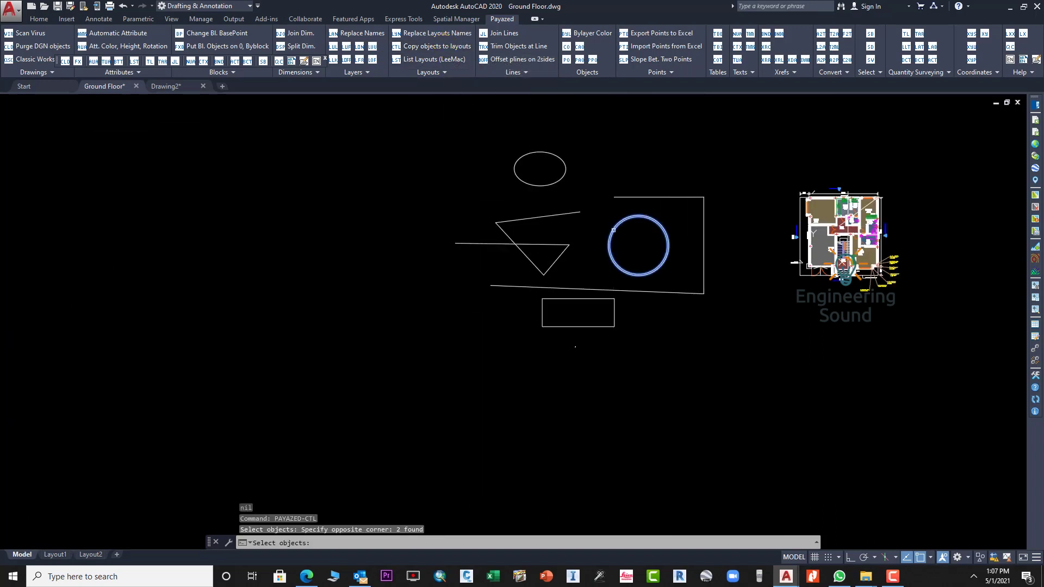
{"action": "key", "text": "Return"}
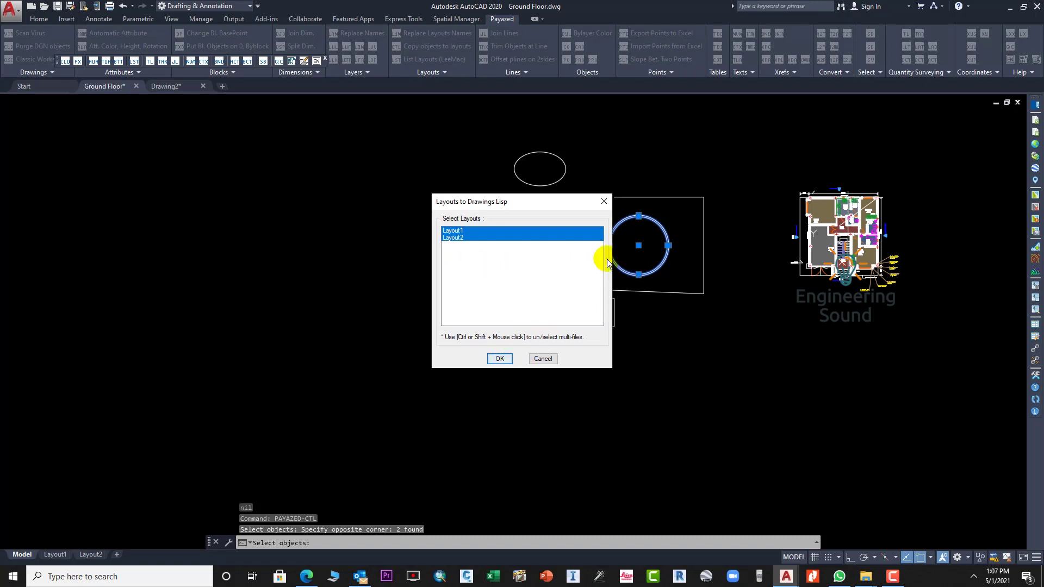
{"action": "left_click", "coordinate": [543, 358]}
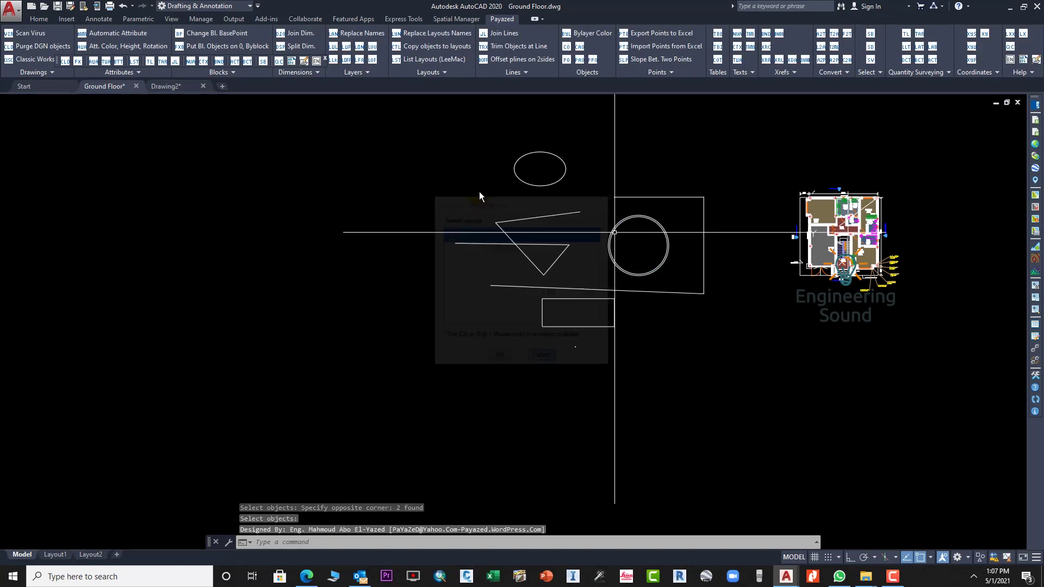
Open the LeeMac layout list to view the drawing's layouts, and close it without changes.
{"action": "left_click", "coordinate": [424, 60]}
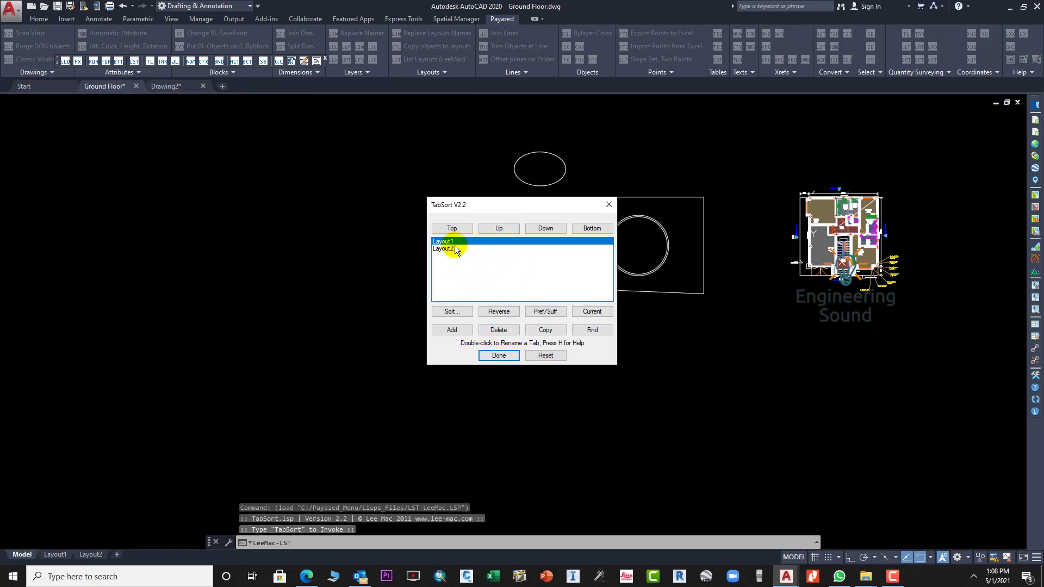
{"action": "left_click", "coordinate": [608, 205]}
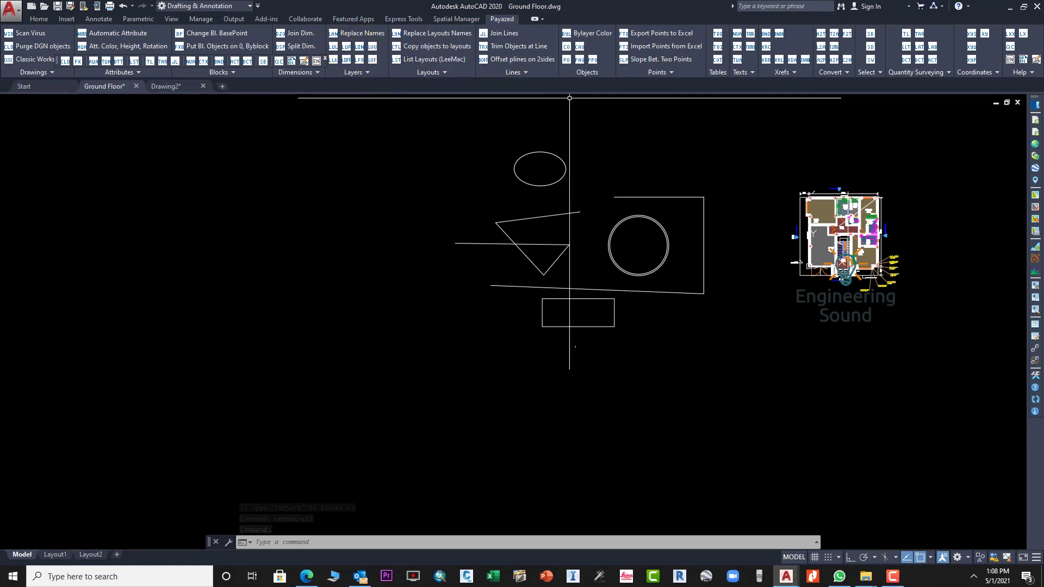
Offset the zigzag polyline between the ellipse and rectangle on both sides by 200, deleting the source polyline.
{"action": "middle_click_drag", "start_coordinate": [695, 106], "coordinate": [603, 135]}
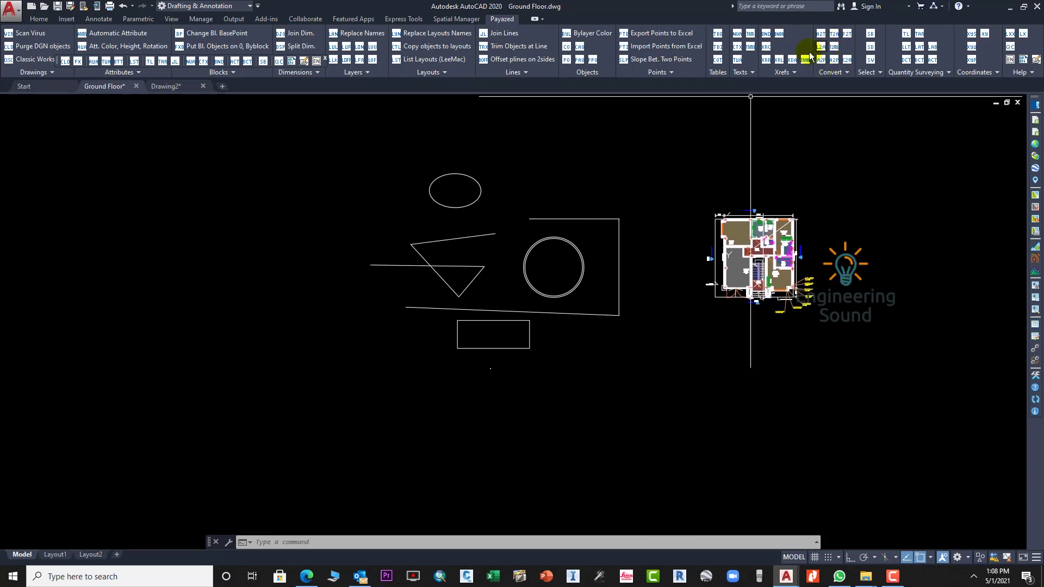
{"action": "scroll", "coordinate": [760, 269], "scroll_direction": "up", "scroll_amount": 2}
{"action": "key", "text": "Return"}
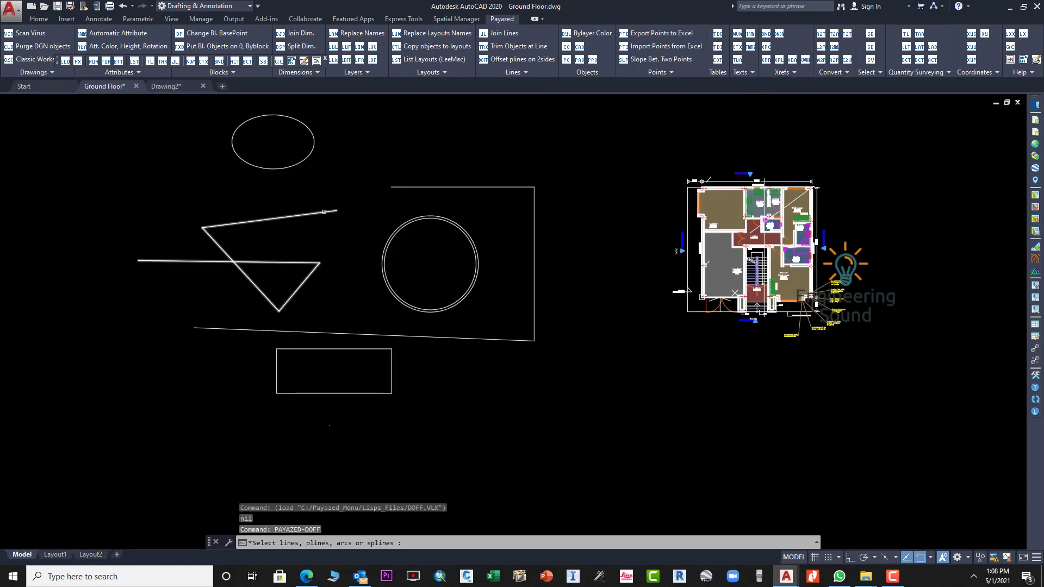
{"action": "left_click", "coordinate": [324, 212]}
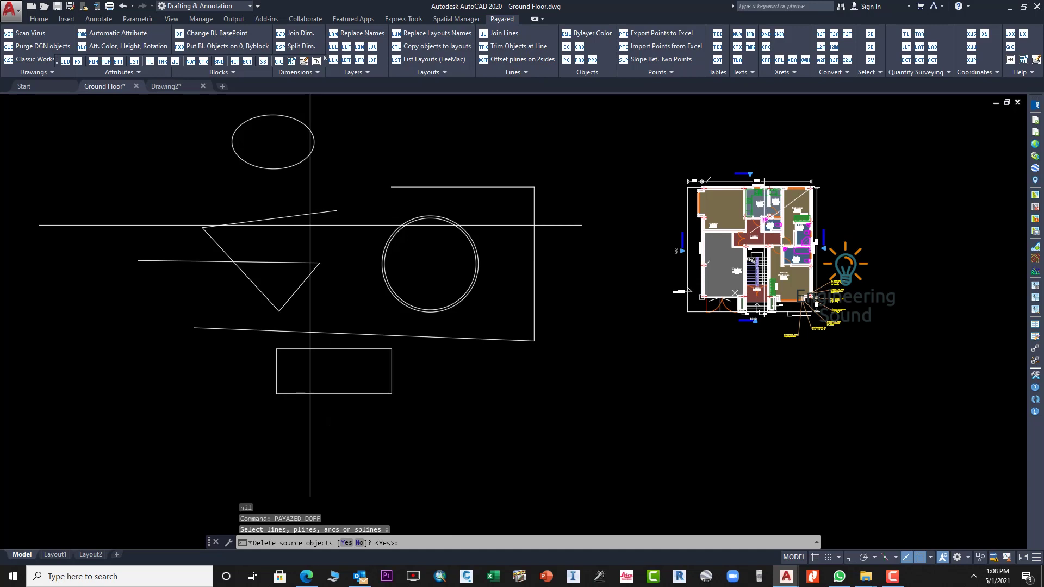
{"action": "key", "text": "Return"}
{"action": "type", "text": "2"}
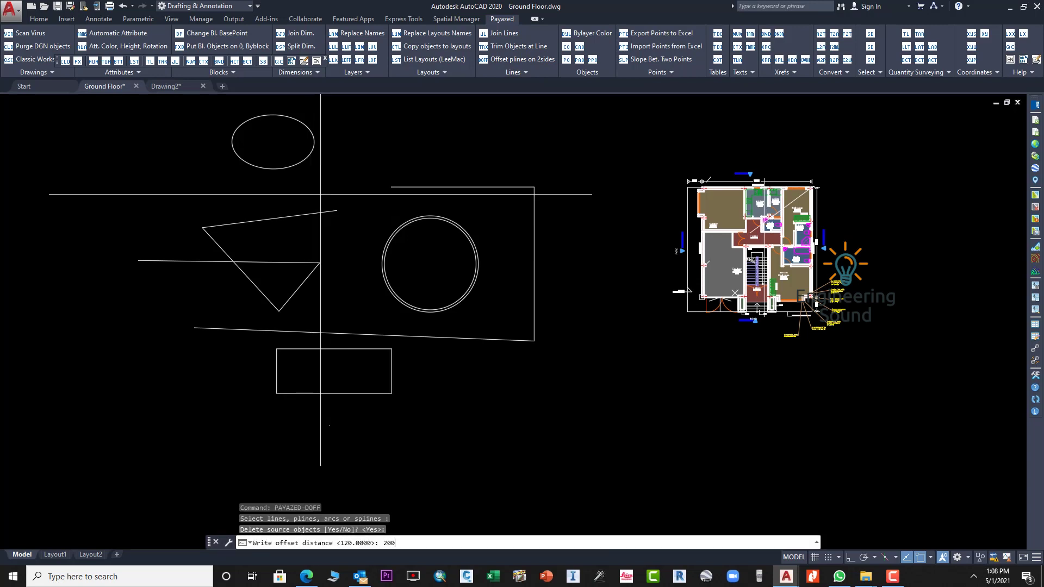
{"action": "key", "text": "Return"}
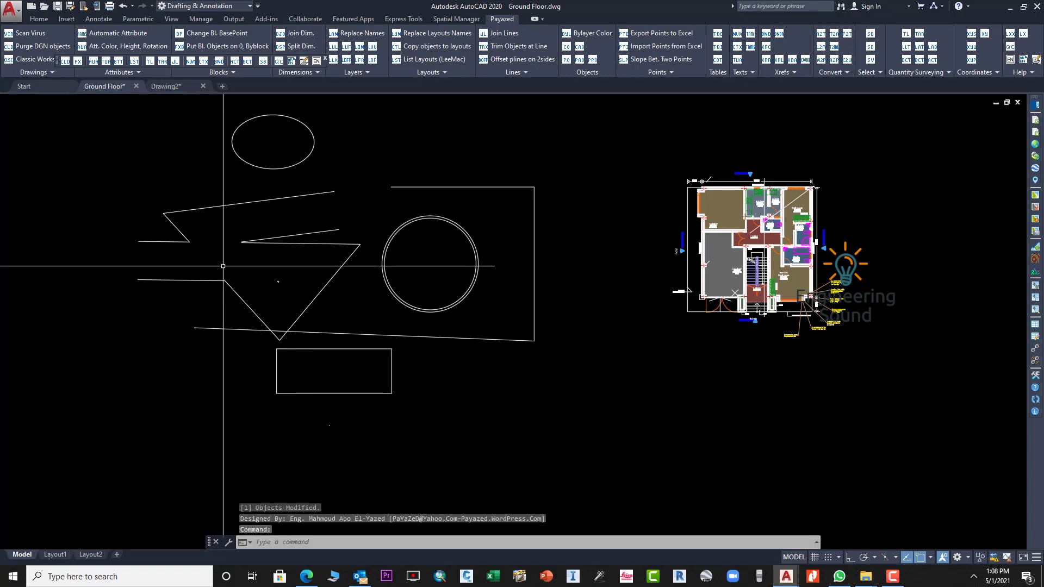
{"action": "middle_click_drag", "start_coordinate": [231, 246], "coordinate": [485, 301]}
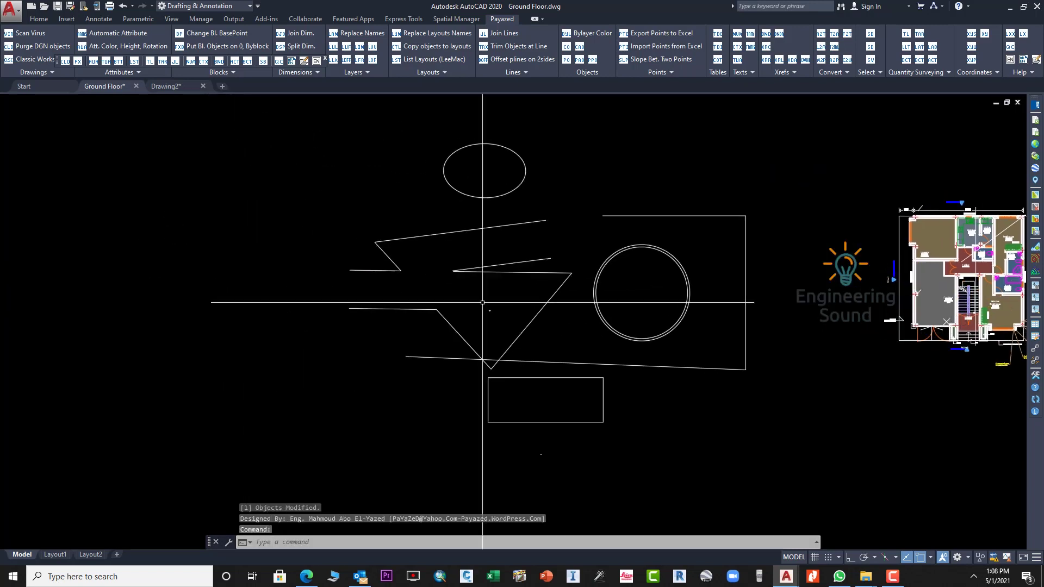
{"action": "middle_click_drag", "start_coordinate": [469, 233], "coordinate": [420, 235]}
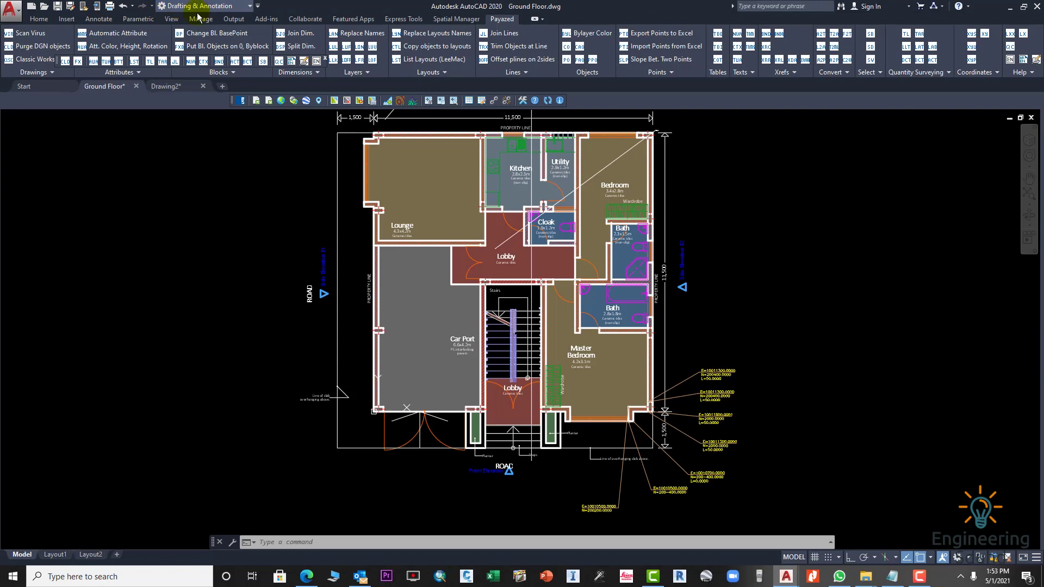
Create the classic workspace with the Payazed tool, and set AutoCAD Classic as the current workspace.
{"action": "left_click", "coordinate": [38, 59]}
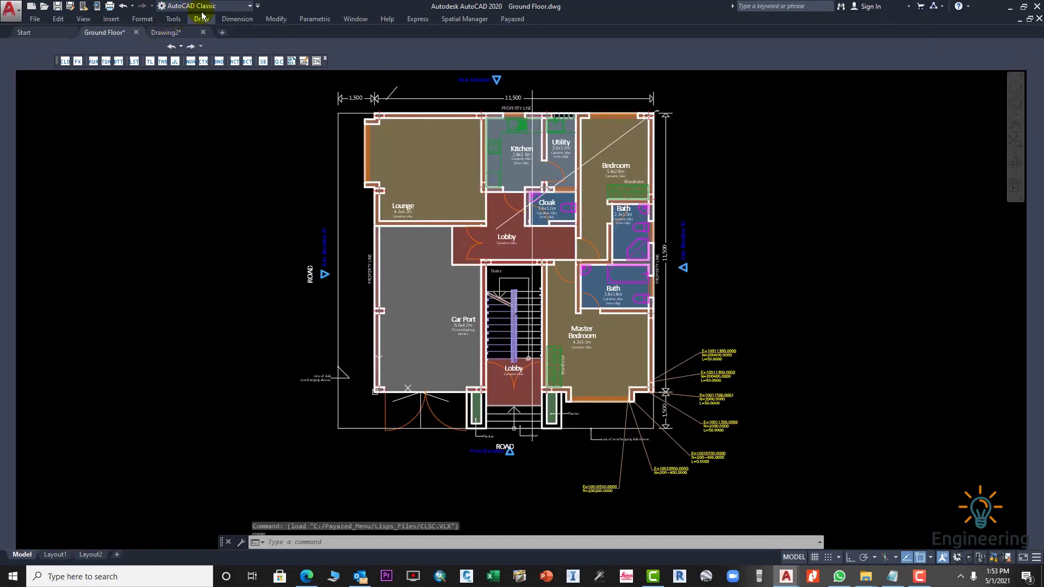
{"action": "left_click", "coordinate": [191, 6]}
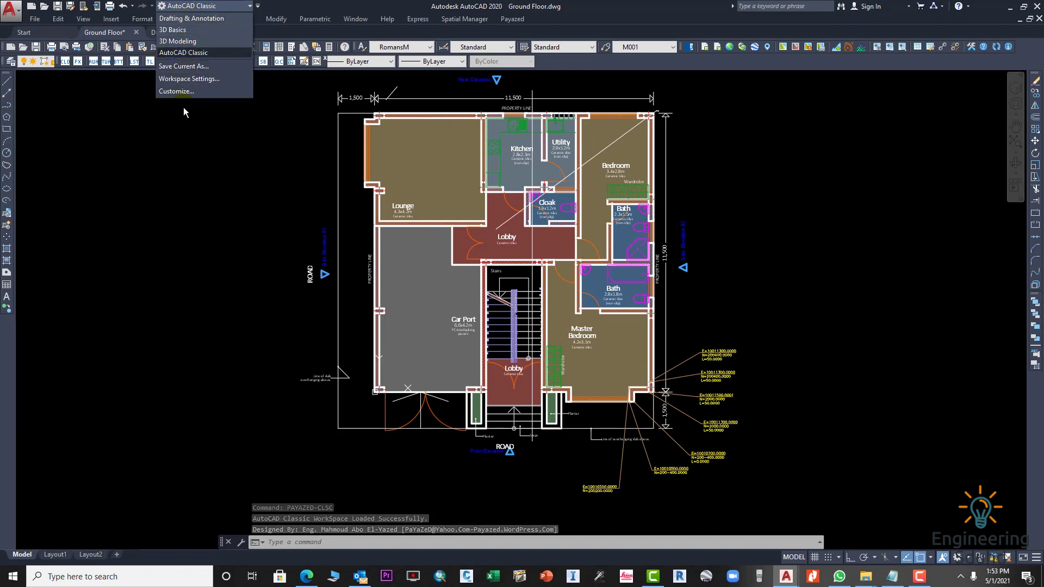
{"action": "left_click", "coordinate": [184, 52]}
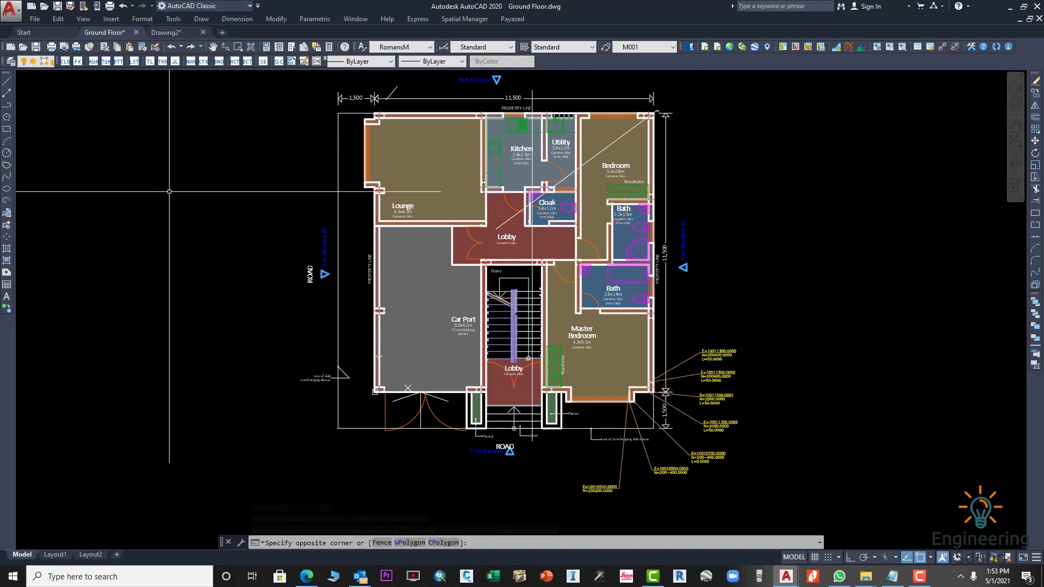
{"action": "left_click", "coordinate": [102, 190]}
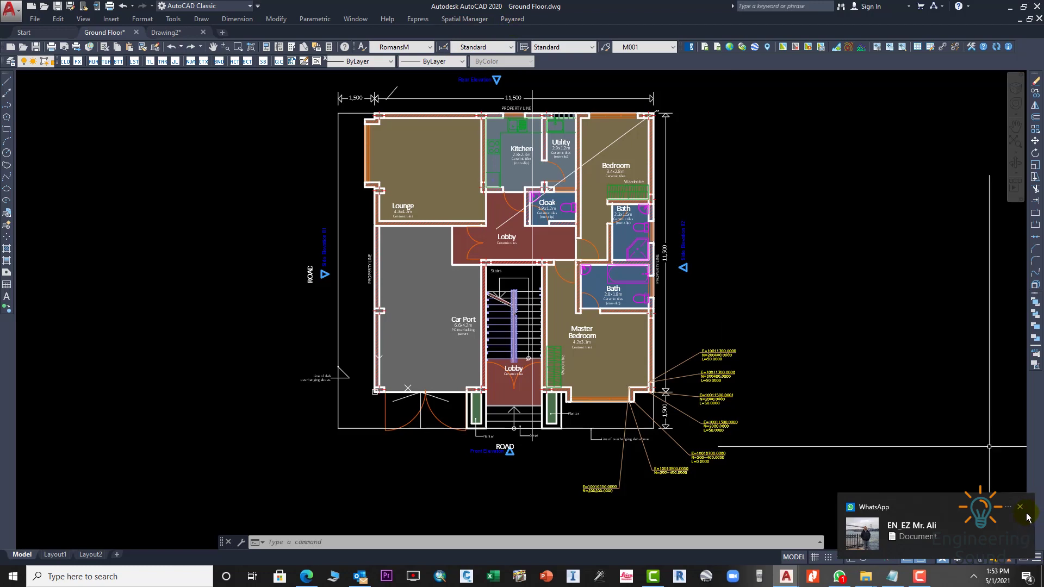
{"action": "left_click", "coordinate": [1020, 506]}
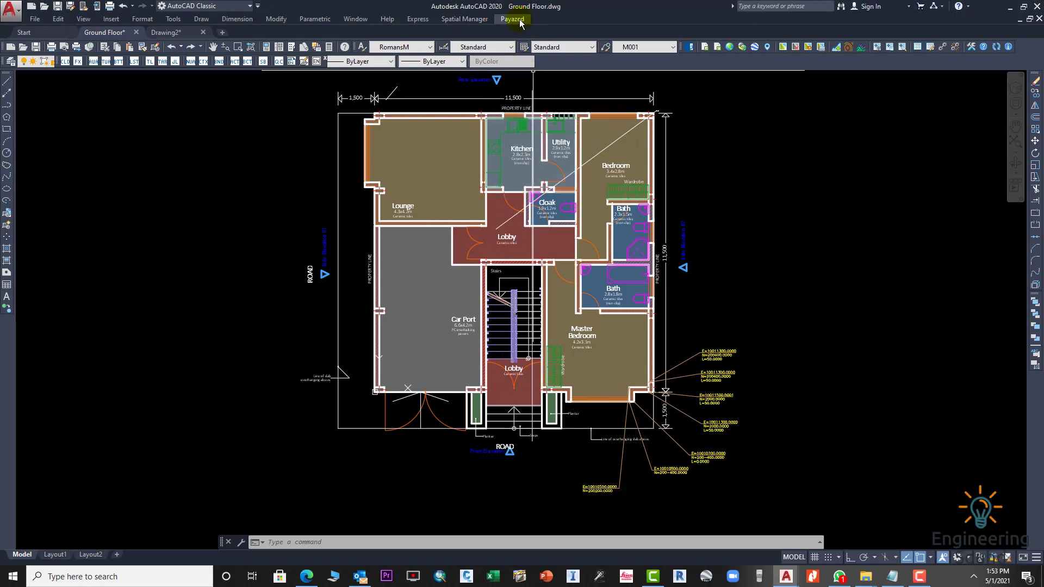
Review the Payazed commands by category, including Drawings, Attributes, Lines, Points and Texts.
{"action": "left_click", "coordinate": [519, 23]}
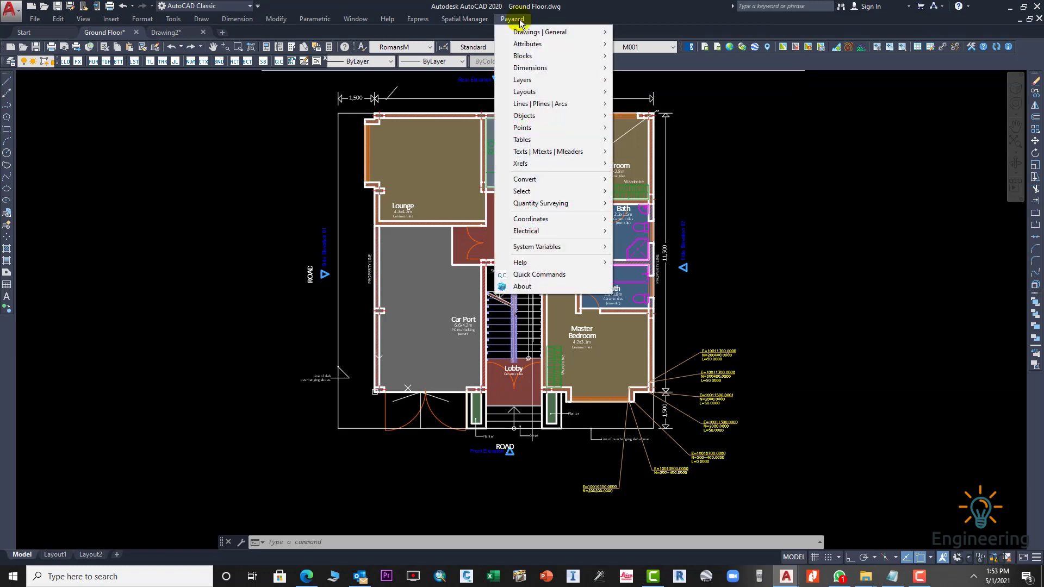
{"action": "left_click", "coordinate": [520, 23]}
{"action": "left_click", "coordinate": [520, 22]}
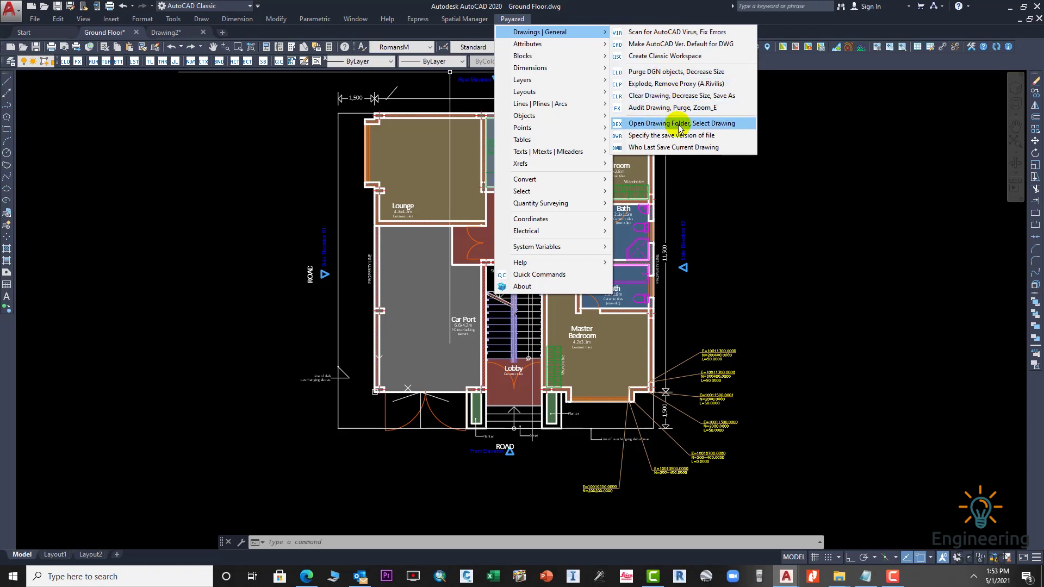
{"action": "mouse_move", "coordinate": [566, 44]}
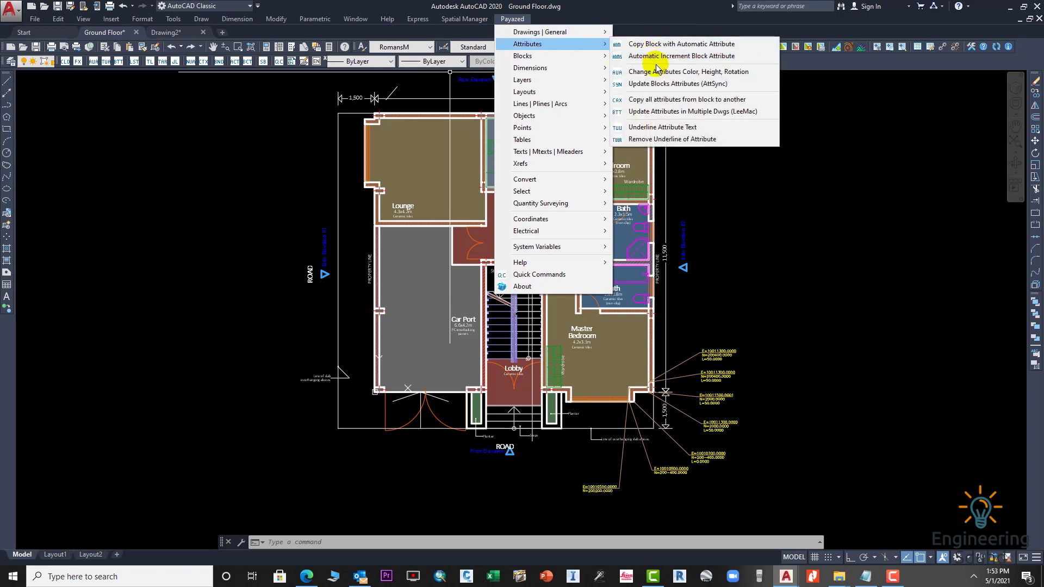
{"action": "mouse_move", "coordinate": [559, 72]}
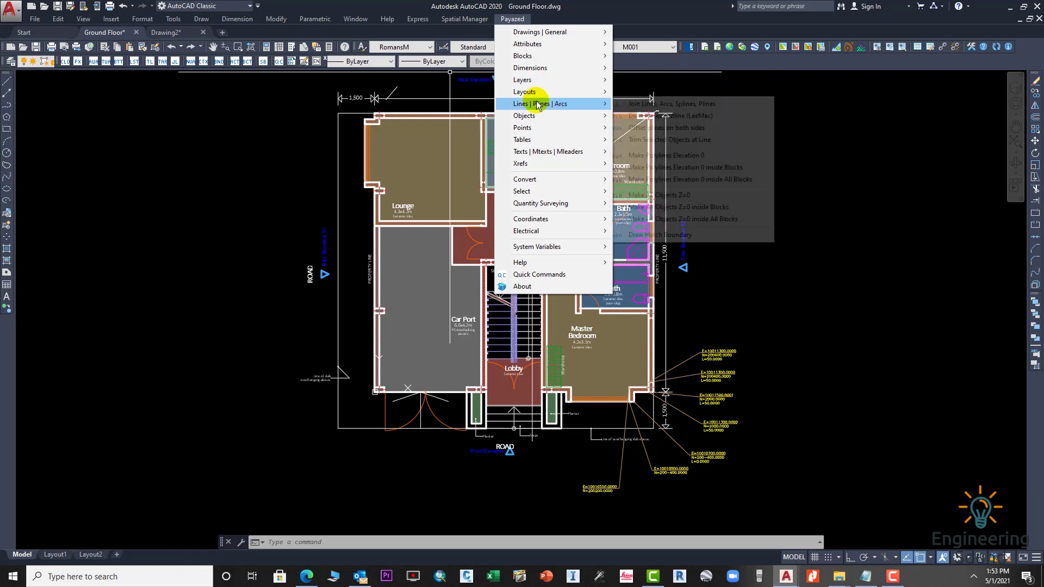
{"action": "mouse_move", "coordinate": [540, 129]}
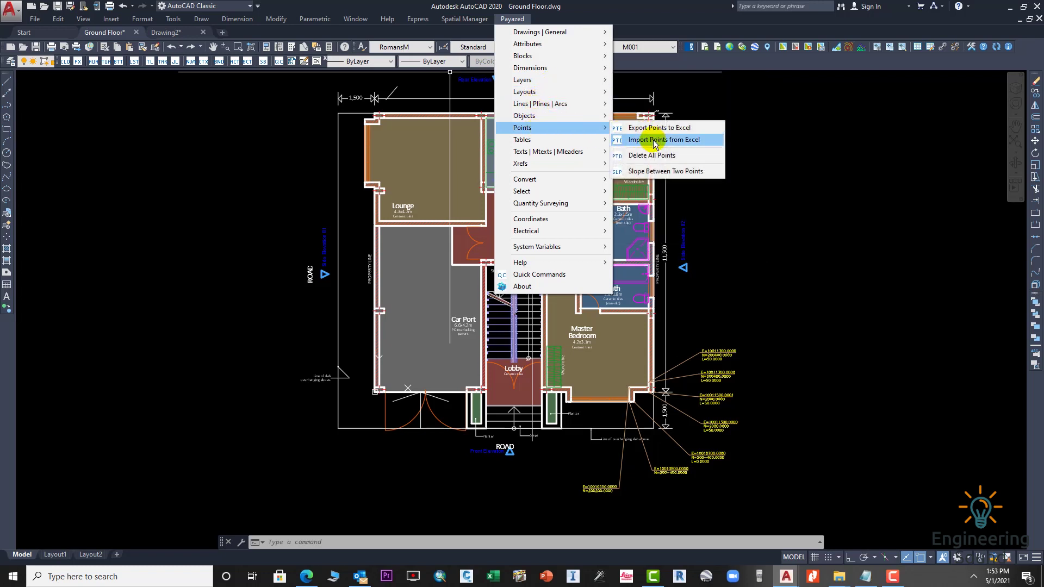
{"action": "mouse_move", "coordinate": [545, 156]}
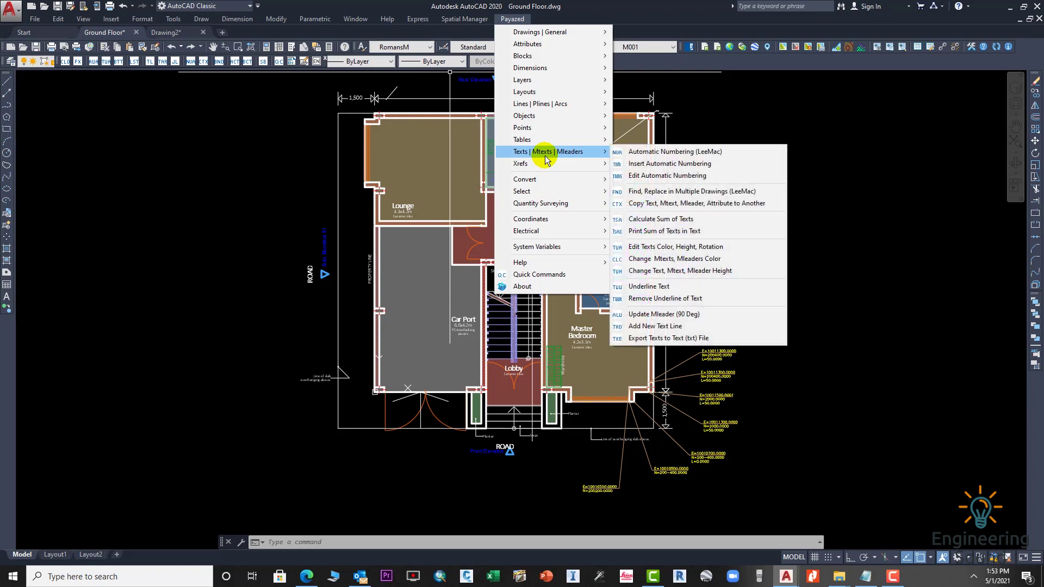